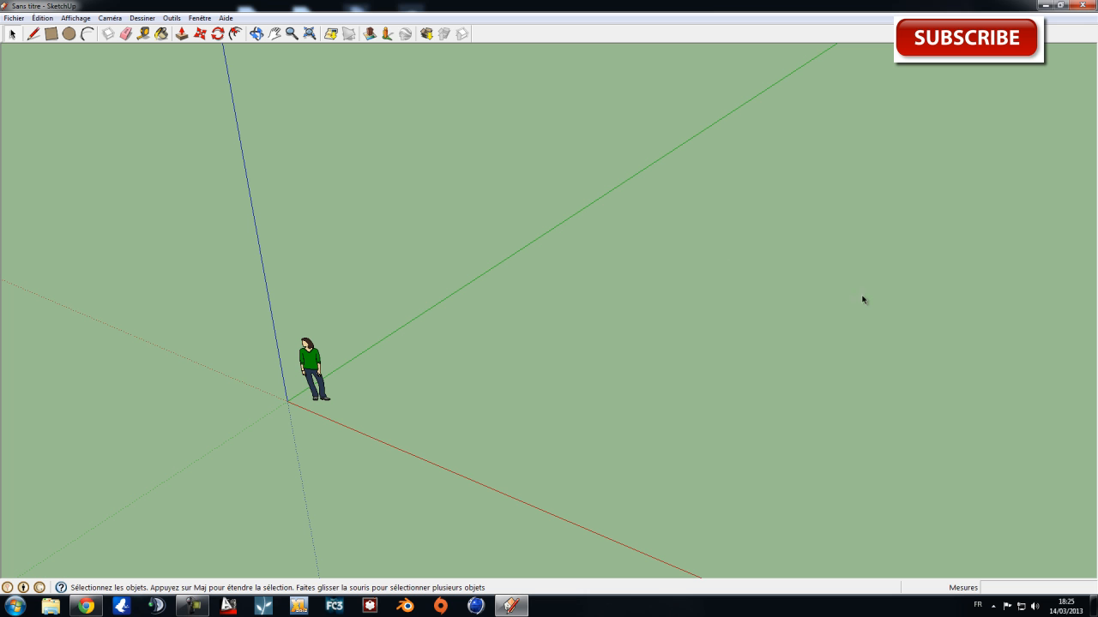
mouse_move(556, 386)
middle_mouse_down()
mouse_move(509, 341)
mouse_move(512, 397)
mouse_move(583, 378)
mouse_move(551, 384)
mouse_move(564, 338)
mouse_move(574, 374)
mouse_move(507, 420)
middle_mouse_up()
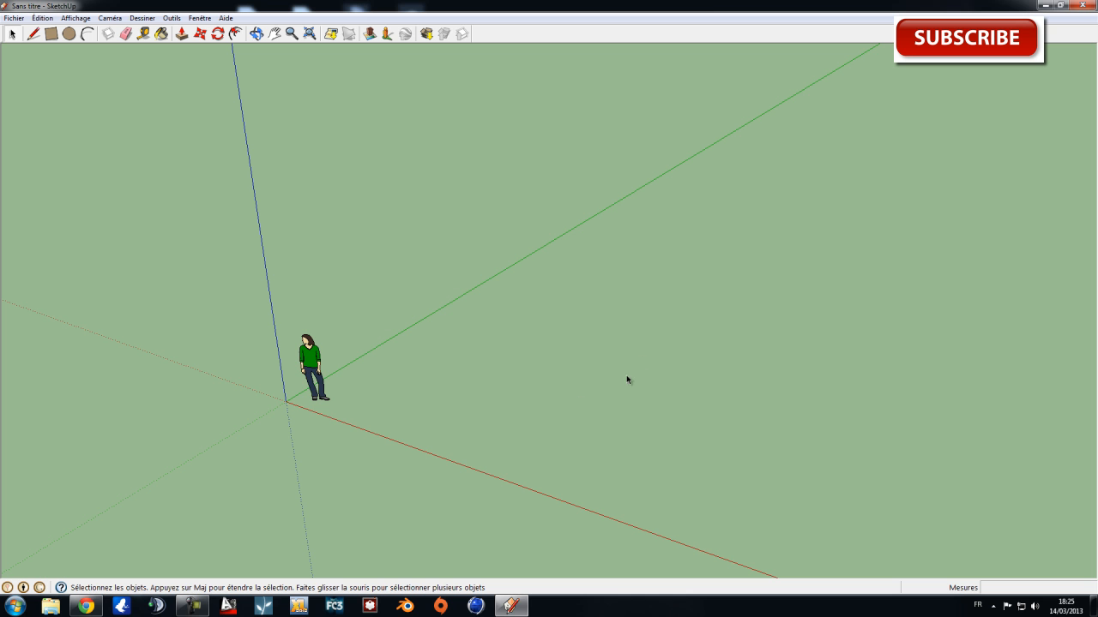
mouse_move(498, 355)
middle_mouse_down()
mouse_move(462, 375)
mouse_move(466, 366)
mouse_move(468, 391)
middle_mouse_up()
middle_click_drag(587, 414, 564, 409)
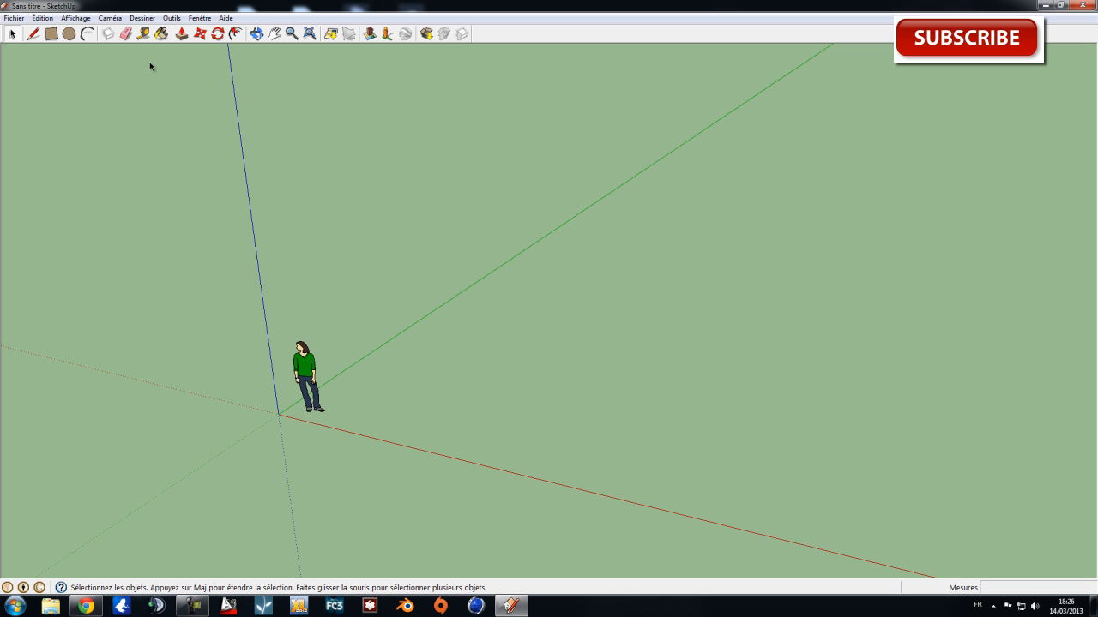
middle_click_drag(605, 358, 452, 321)
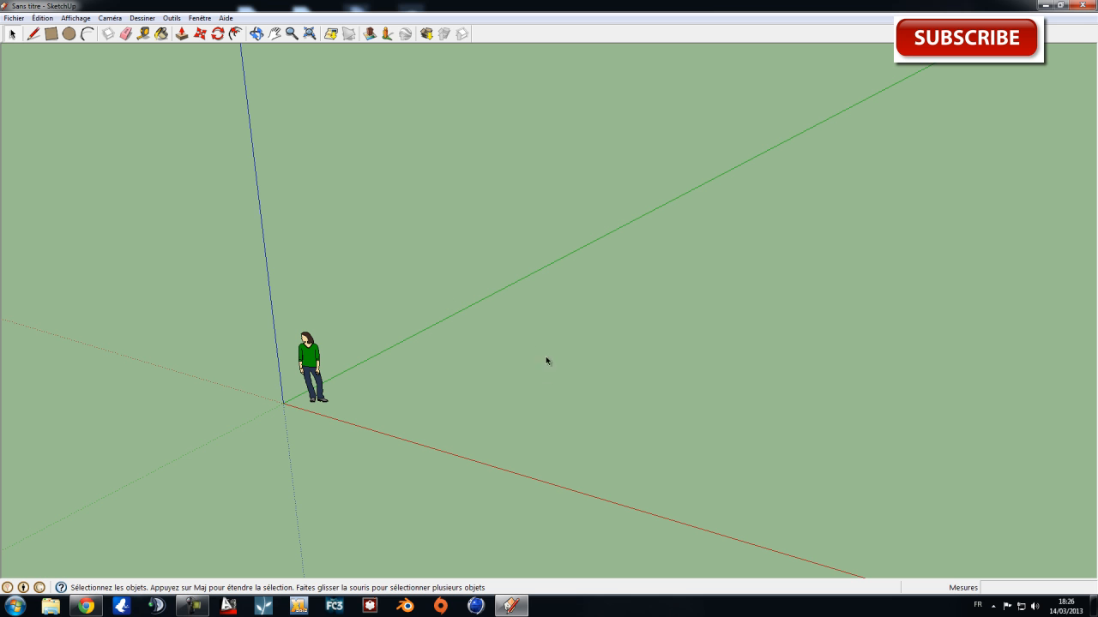
middle_click_drag(562, 355, 600, 373)
middle_click_drag(670, 383, 475, 292)
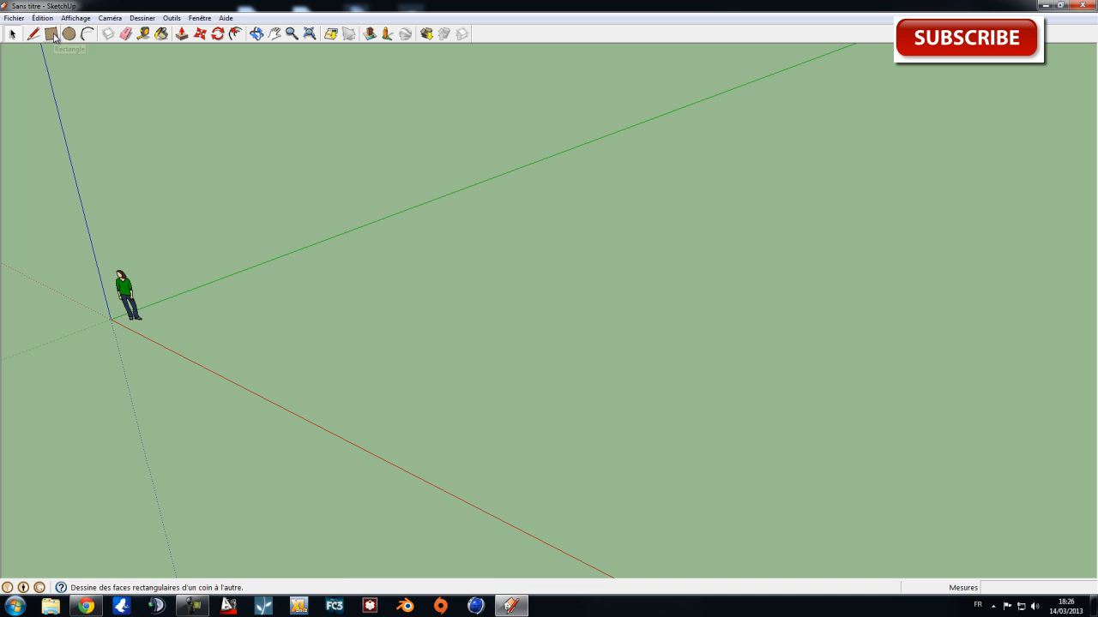
middle_click_drag(270, 274, 612, 365)
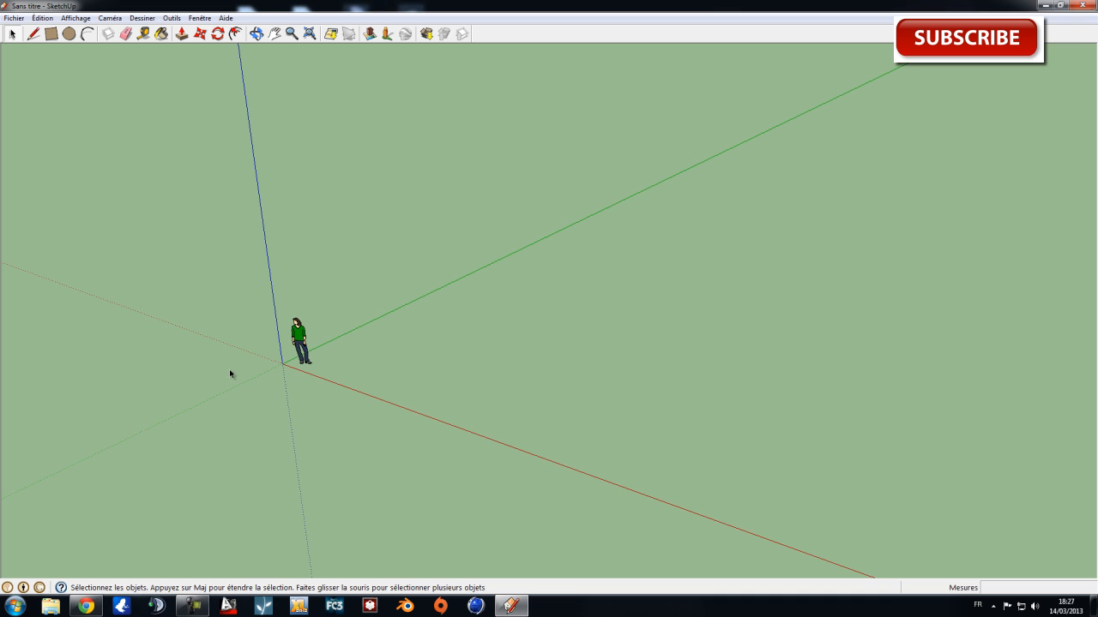
key("f")
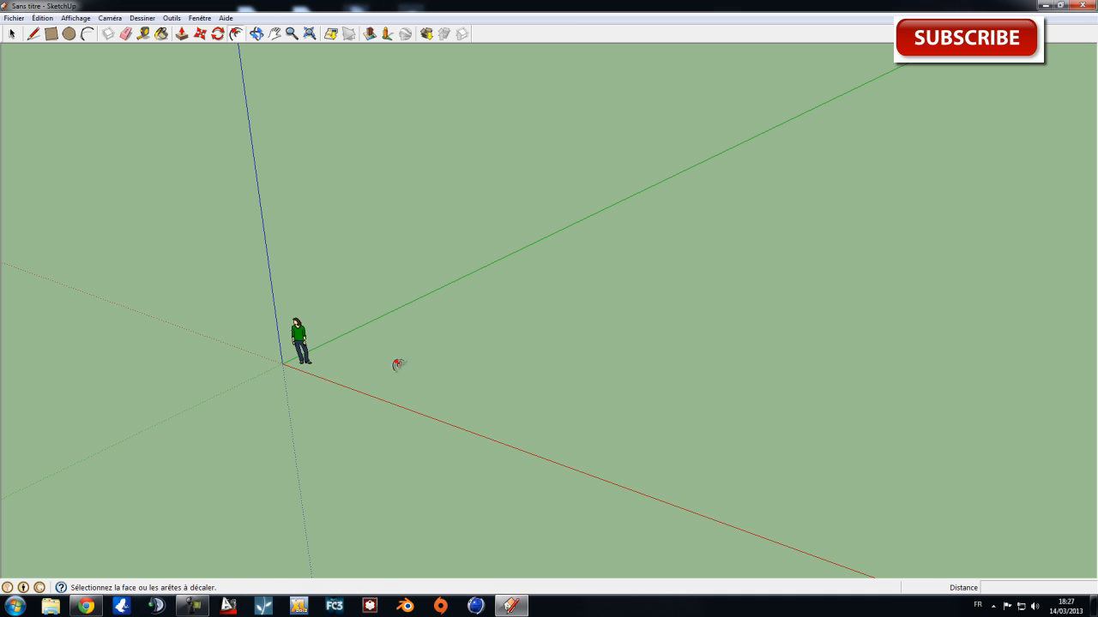
key("h")
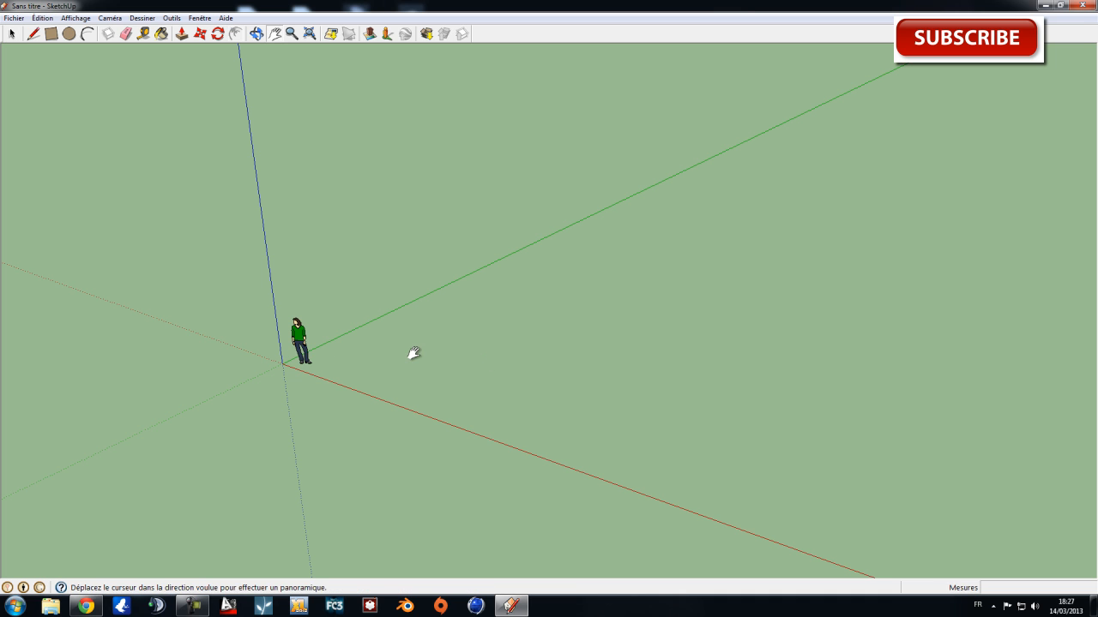
left_click_drag(448, 343, 530, 354)
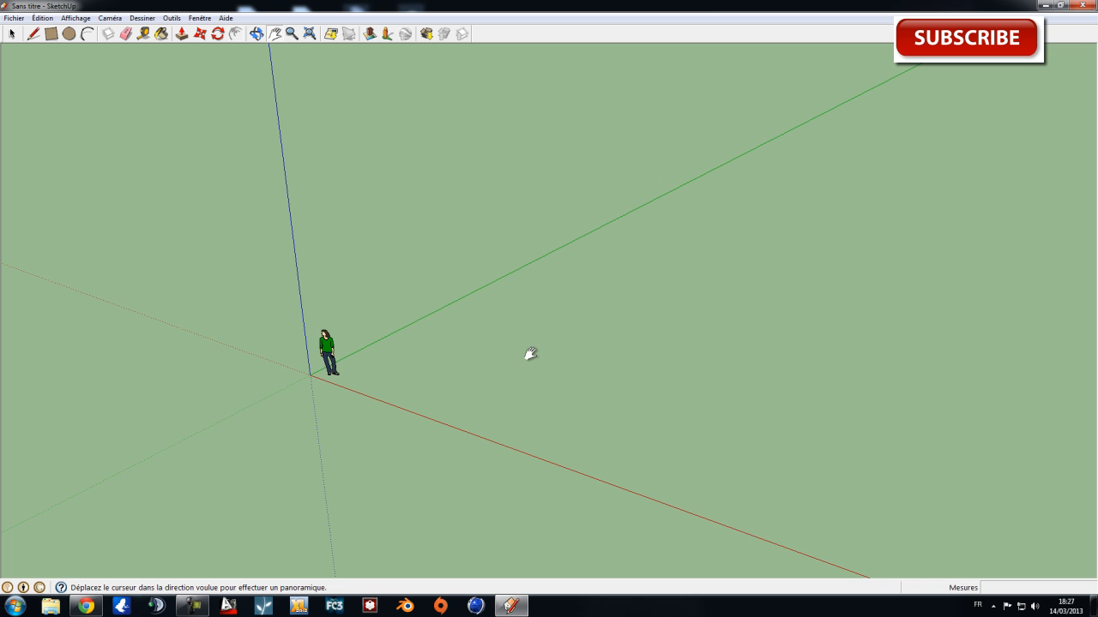
left_click_drag(530, 353, 492, 355)
left_click_drag(622, 236, 585, 276)
left_click_drag(425, 384, 503, 330)
key("f")
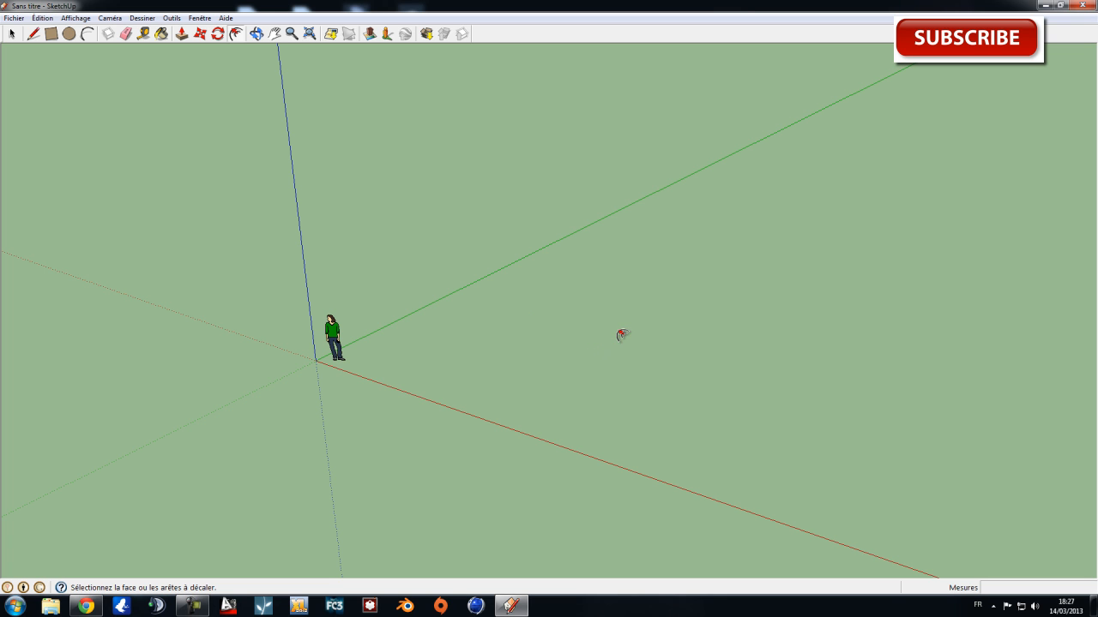
mouse_move(631, 329)
middle_mouse_down("shift")
mouse_move(506, 356)
mouse_move(591, 341)
mouse_move(558, 382)
mouse_move(652, 323)
middle_mouse_up("shift")
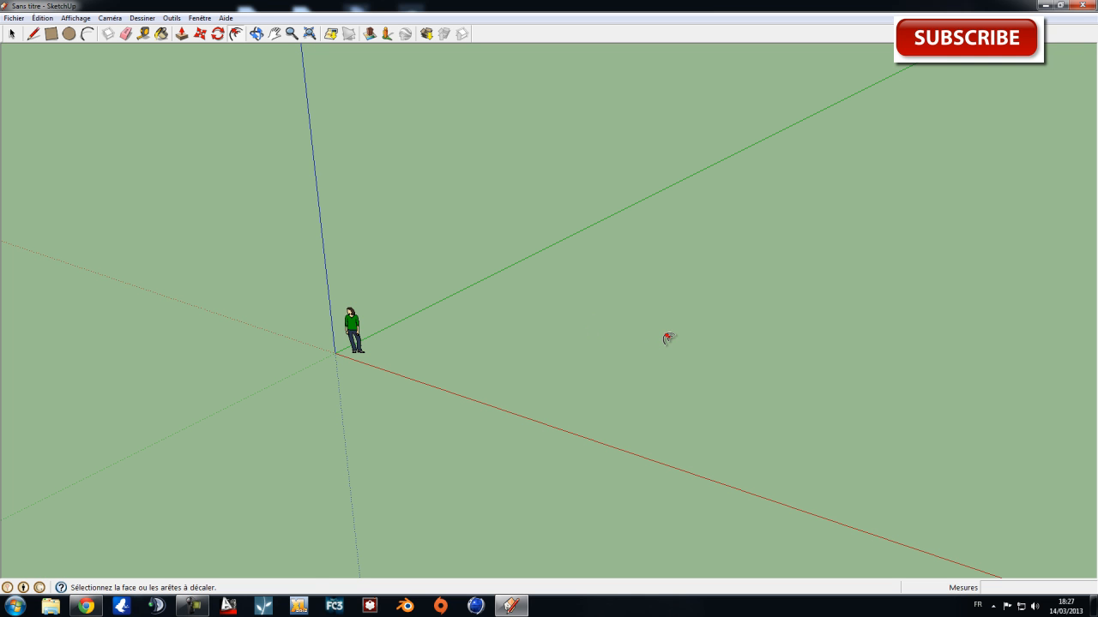
mouse_move(668, 339)
middle_mouse_down("shift")
mouse_move(439, 392)
mouse_move(671, 377)
mouse_move(605, 331)
mouse_move(657, 337)
middle_mouse_up("shift")
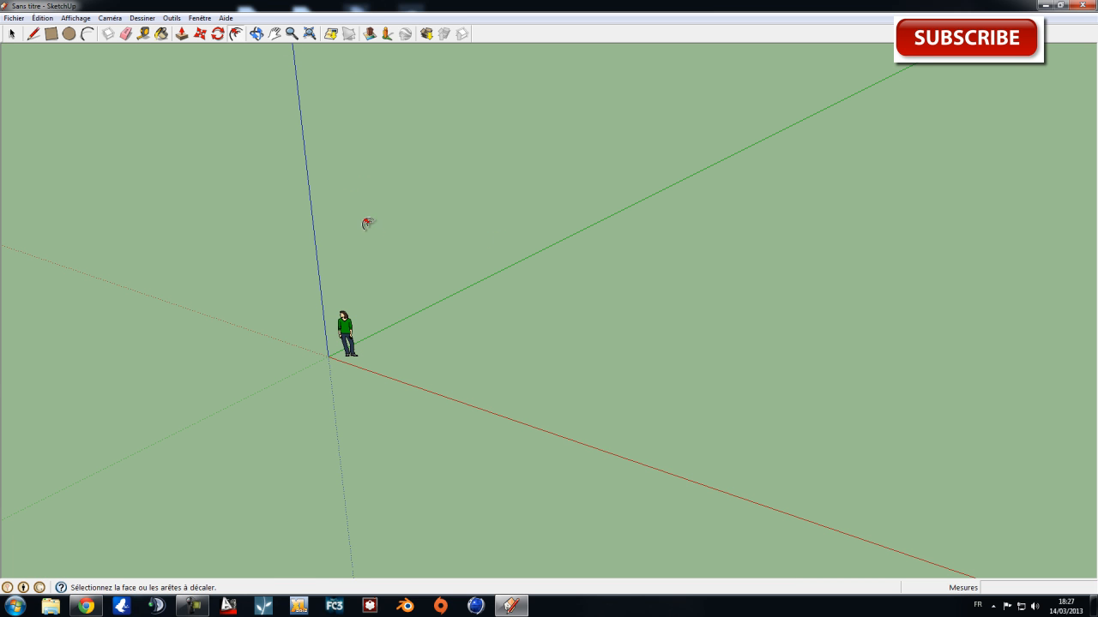
middle_click_drag(407, 292, 421, 263)
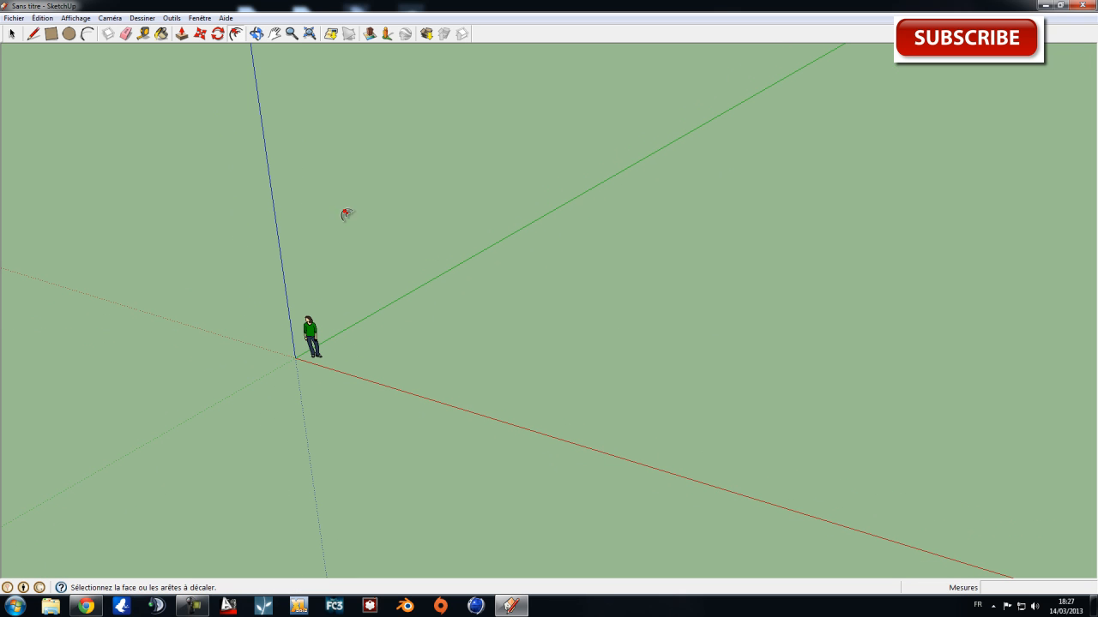
left_click(77, 18)
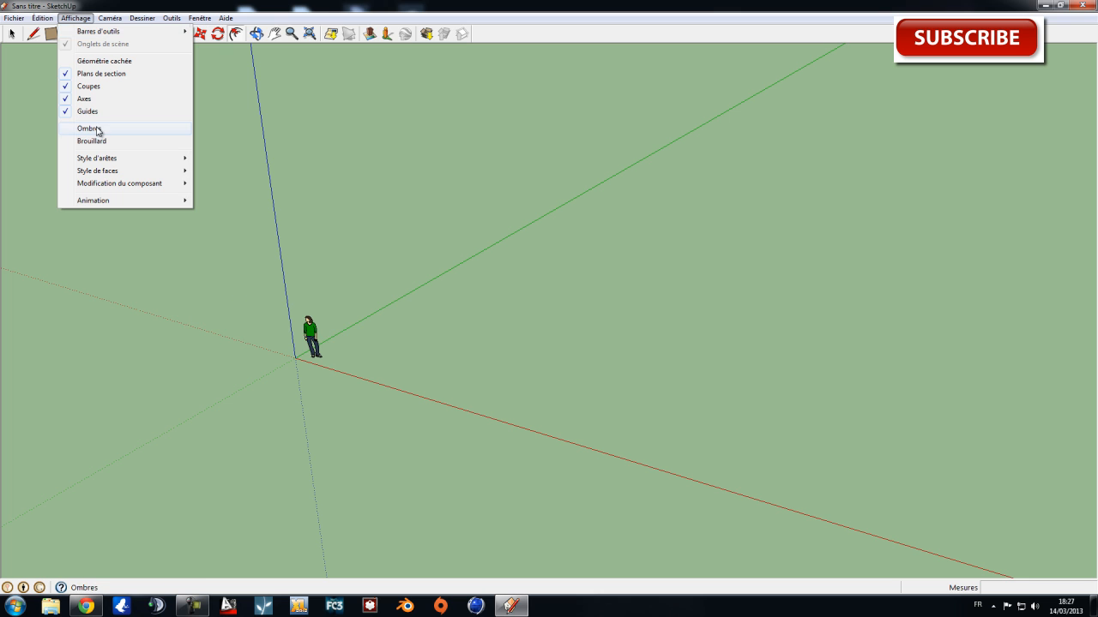
mouse_move(179, 161)
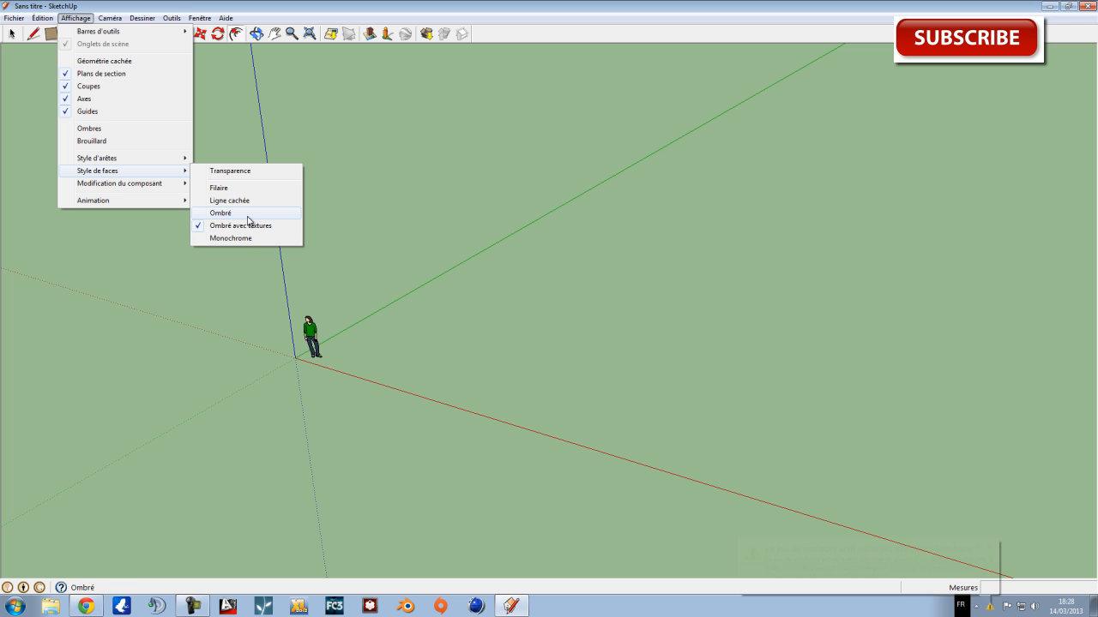
left_click(990, 548)
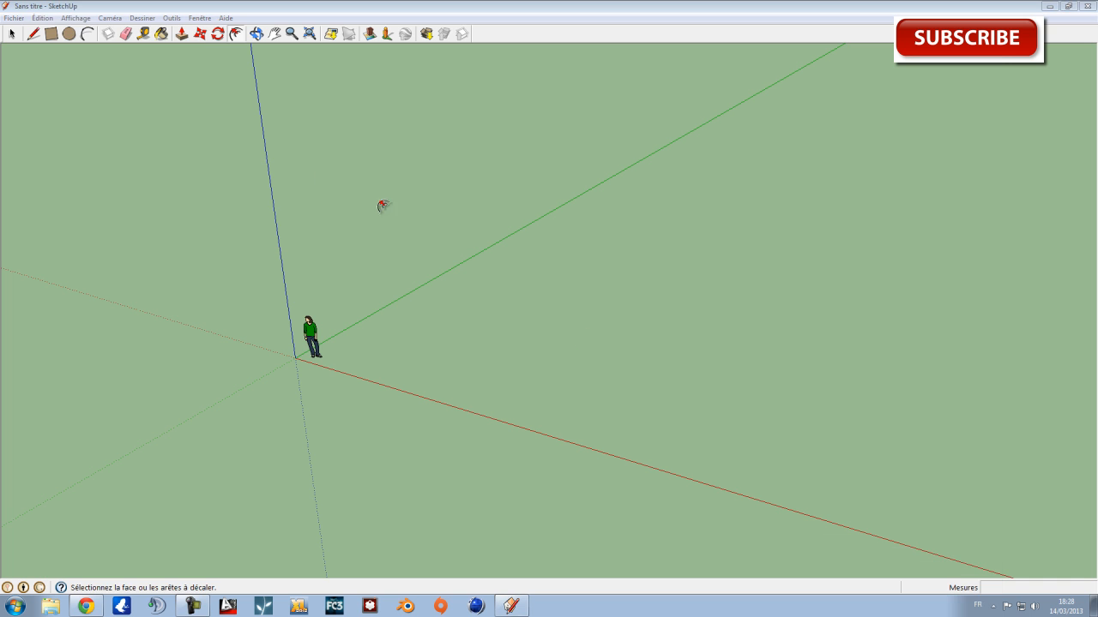
left_click(72, 19)
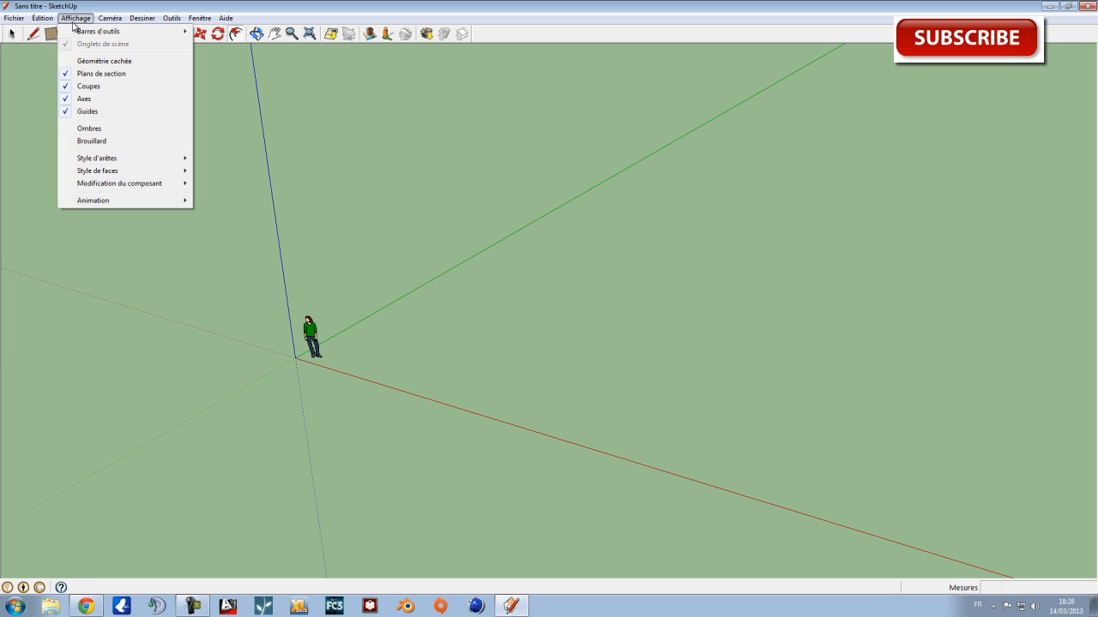
mouse_move(109, 19)
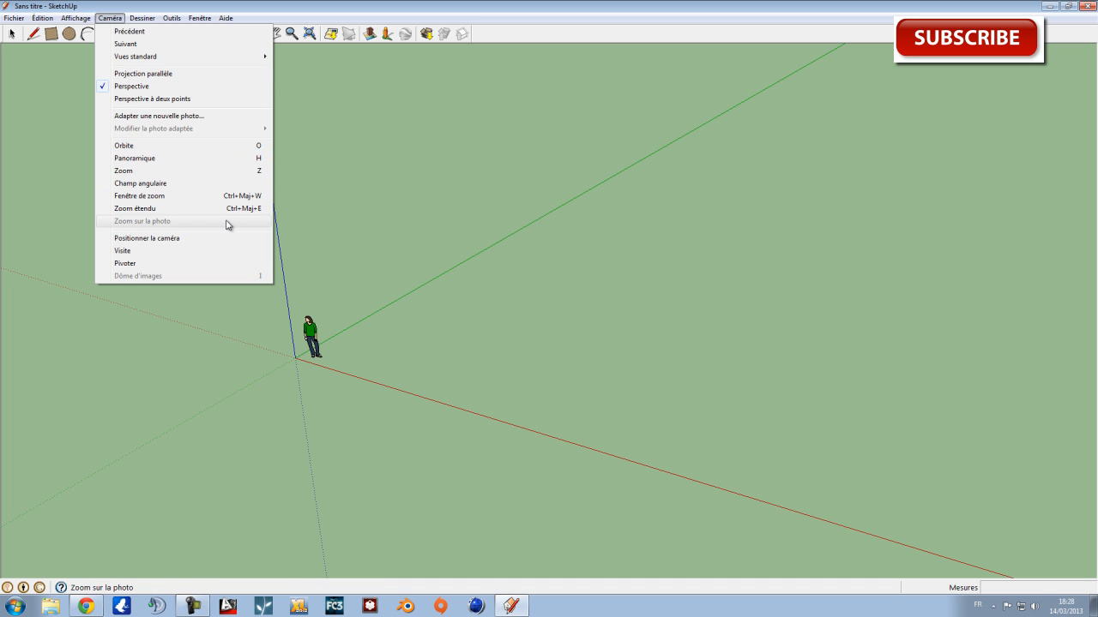
key("Escape")
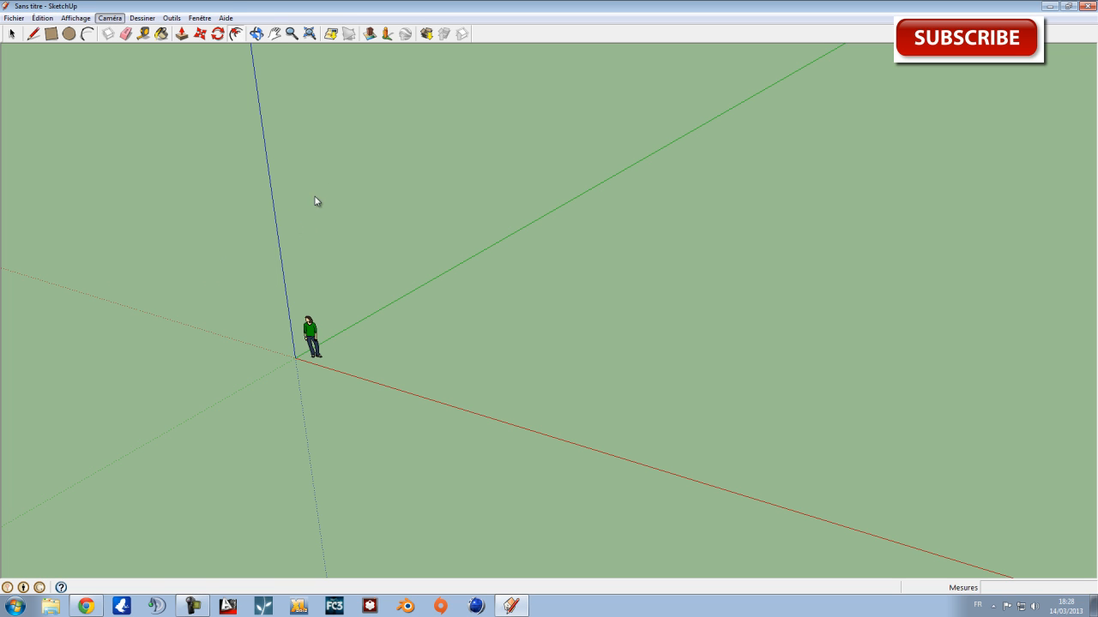
key("f")
mouse_move(263, 296)
middle_mouse_down()
mouse_move(286, 260)
mouse_move(256, 302)
middle_mouse_up()
middle_click_drag(549, 311, 451, 344)
Select the default human figure beside the origin and delete it from the model.
left_click(12, 34)
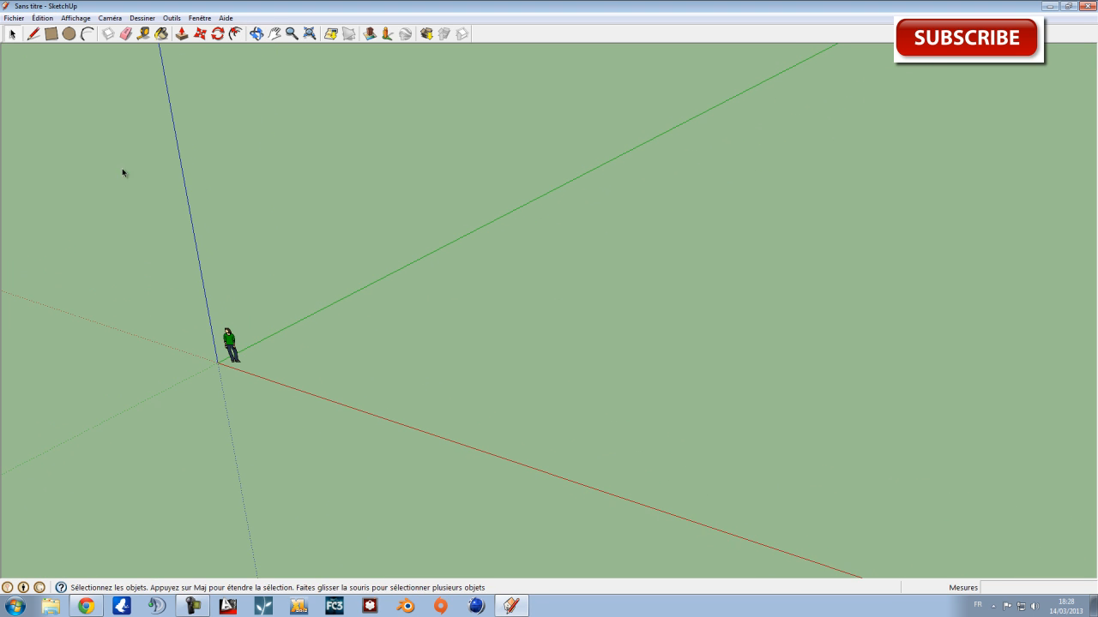
left_click_drag(187, 285, 309, 422)
left_click_drag(162, 284, 266, 393)
left_click_drag(157, 258, 331, 479)
left_click_drag(176, 294, 305, 432)
left_click_drag(305, 432, 225, 340)
key("Delete")
left_click_drag(557, 371, 539, 369)
key("space")
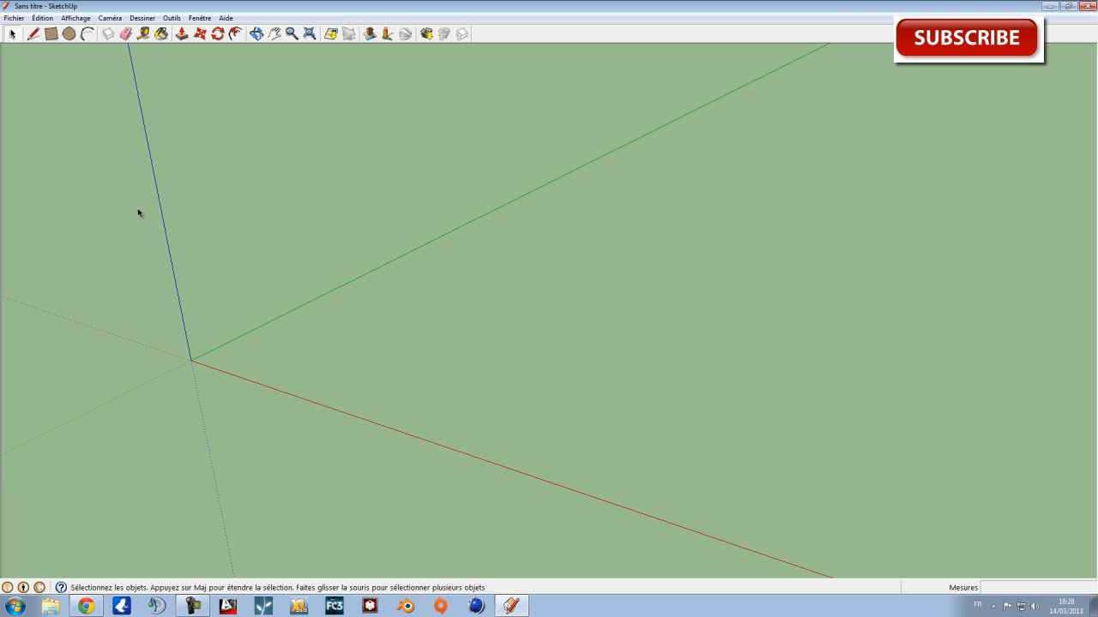
Draw a freehand rectangle about 13.32 m by 4.98 m near the origin, and delete it completely.
left_click(51, 34)
left_click(303, 301)
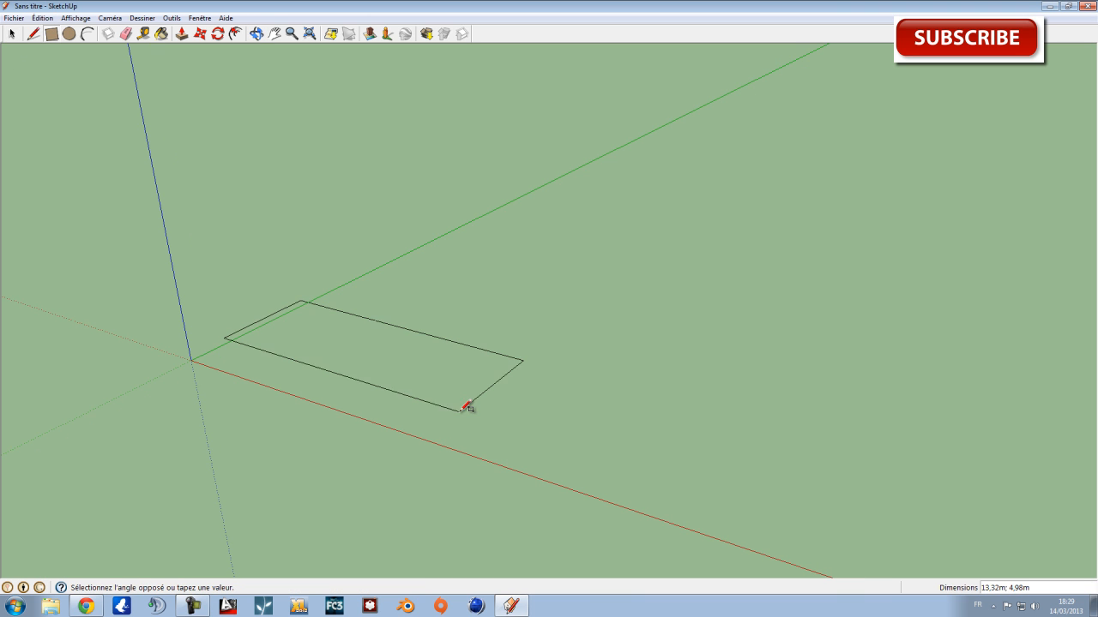
left_click(460, 412)
left_click(12, 34)
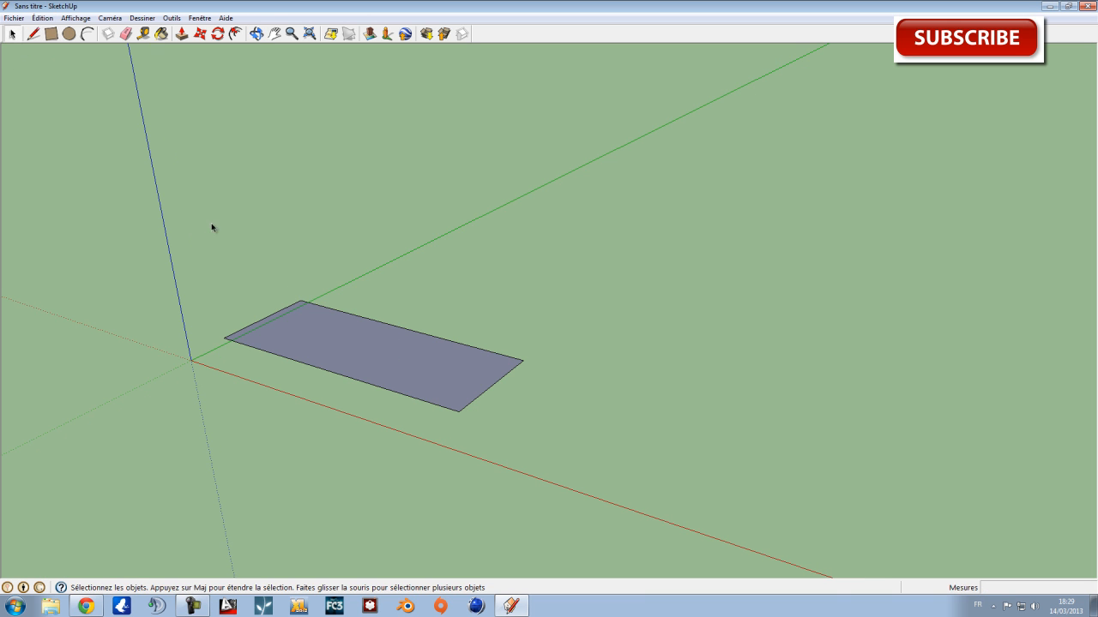
left_click_drag(172, 200, 555, 454)
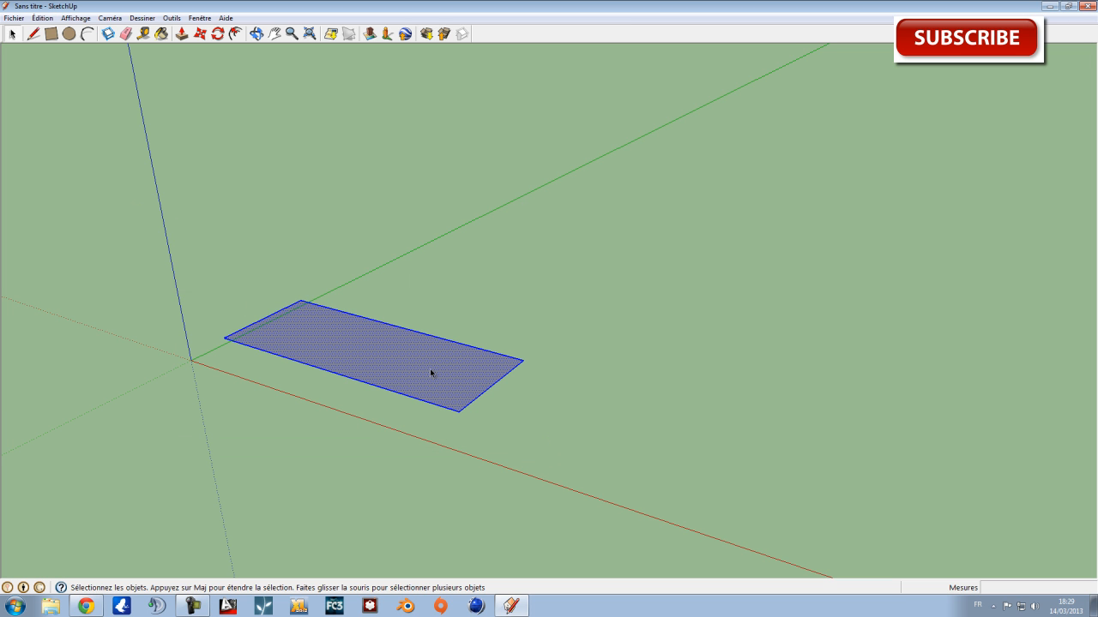
key("Delete")
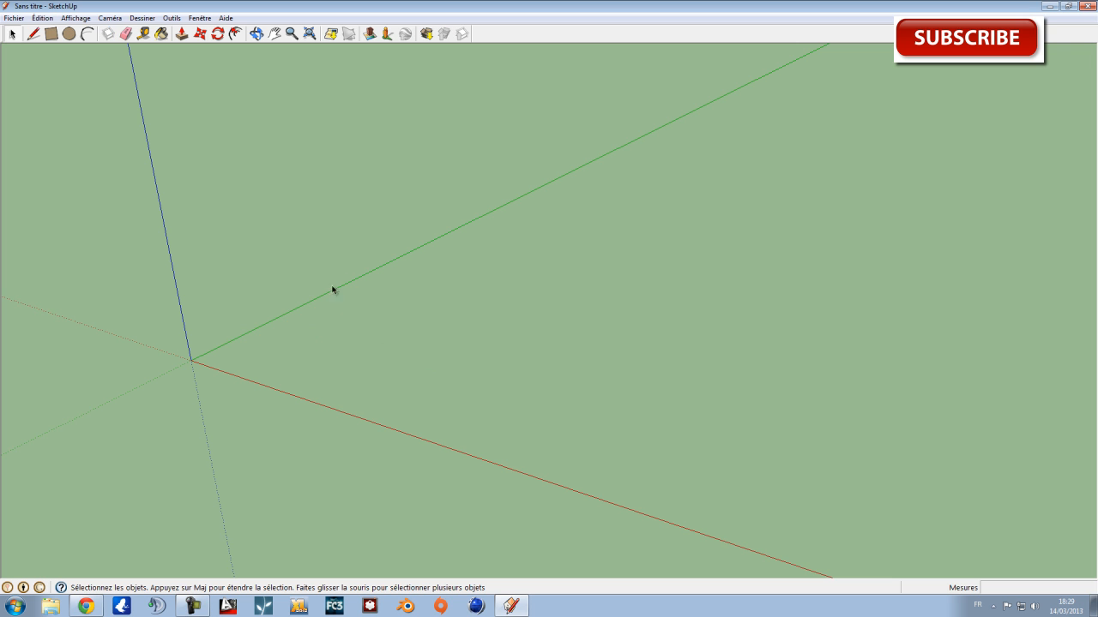
Draw a rectangle starting at the origin along the red and green axes, entering 10,15 as its dimensions.
left_click(51, 33)
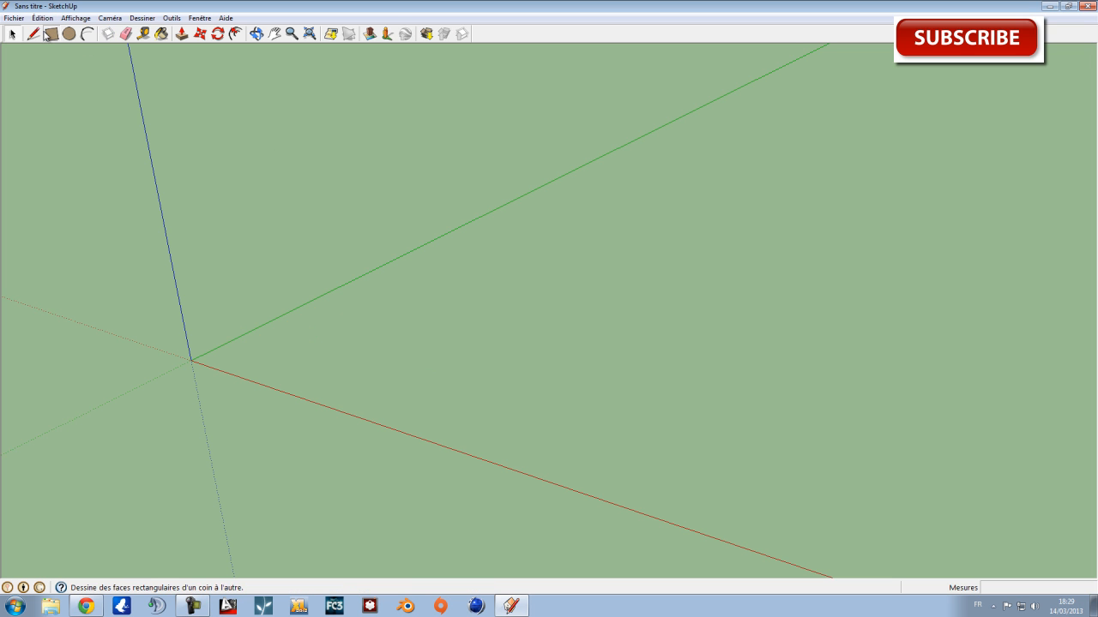
left_click(190, 360)
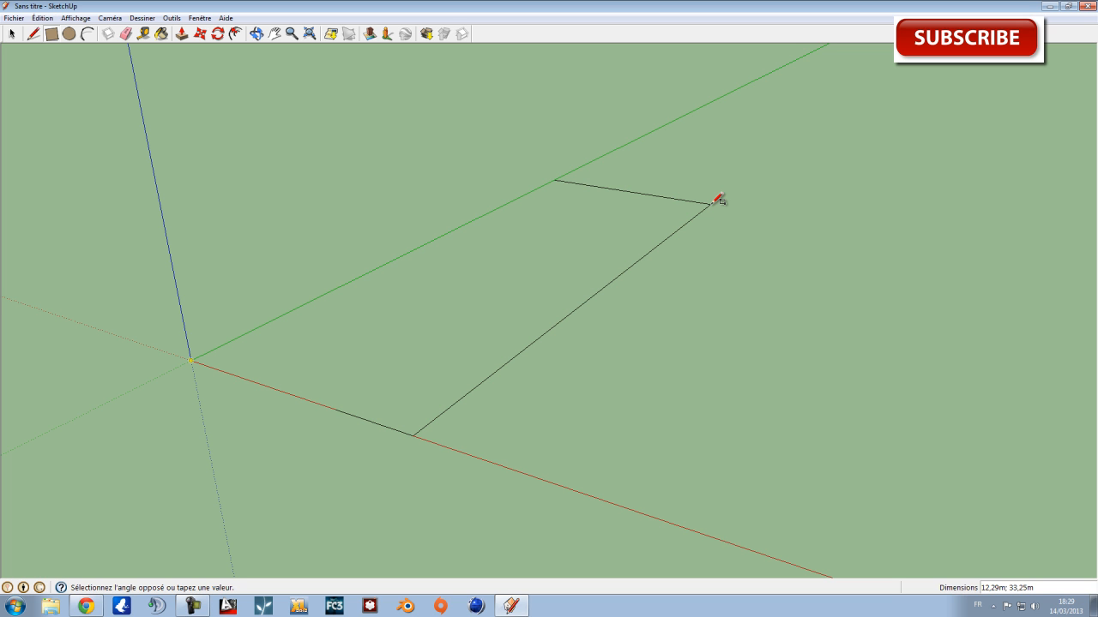
type("10,15")
key("Return")
middle_click_drag(718, 199, 669, 358)
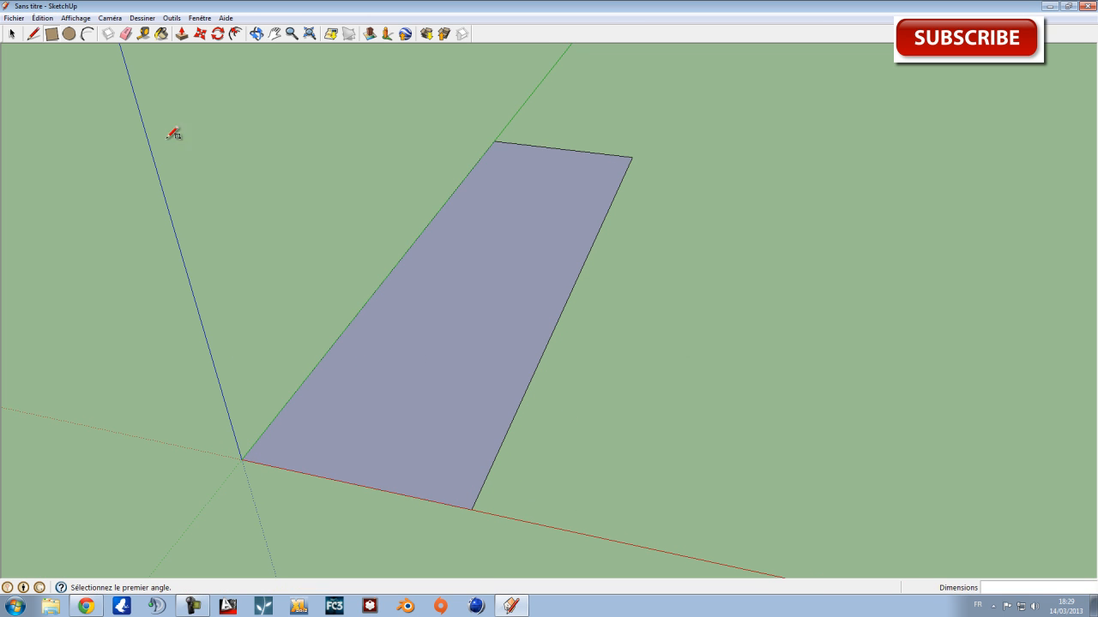
left_click(12, 34)
left_click(441, 297)
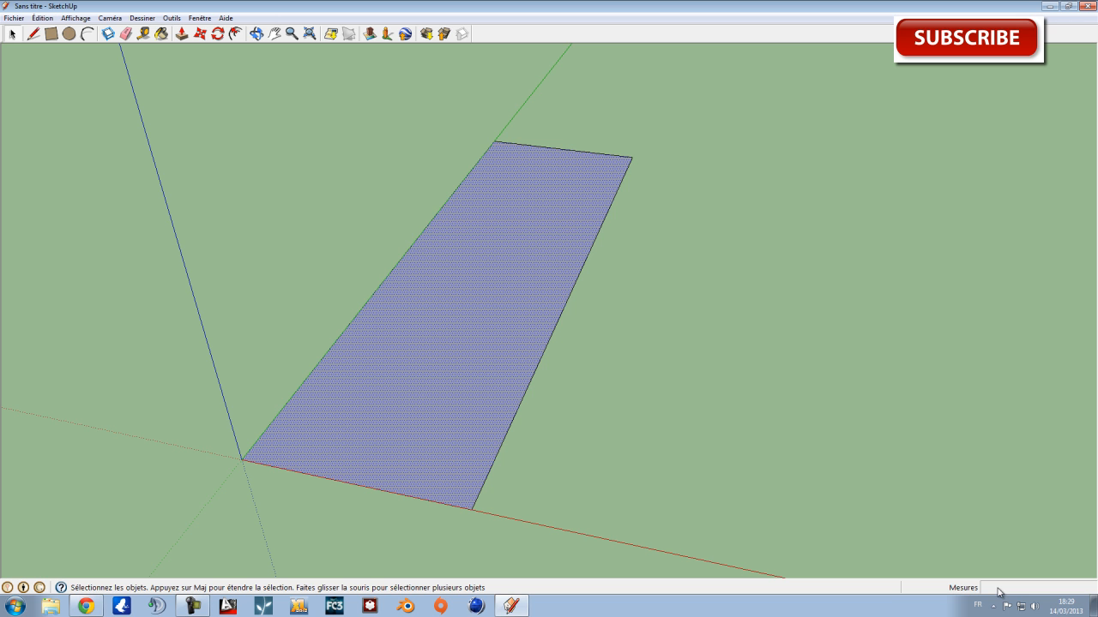
left_click_drag(189, 104, 680, 554)
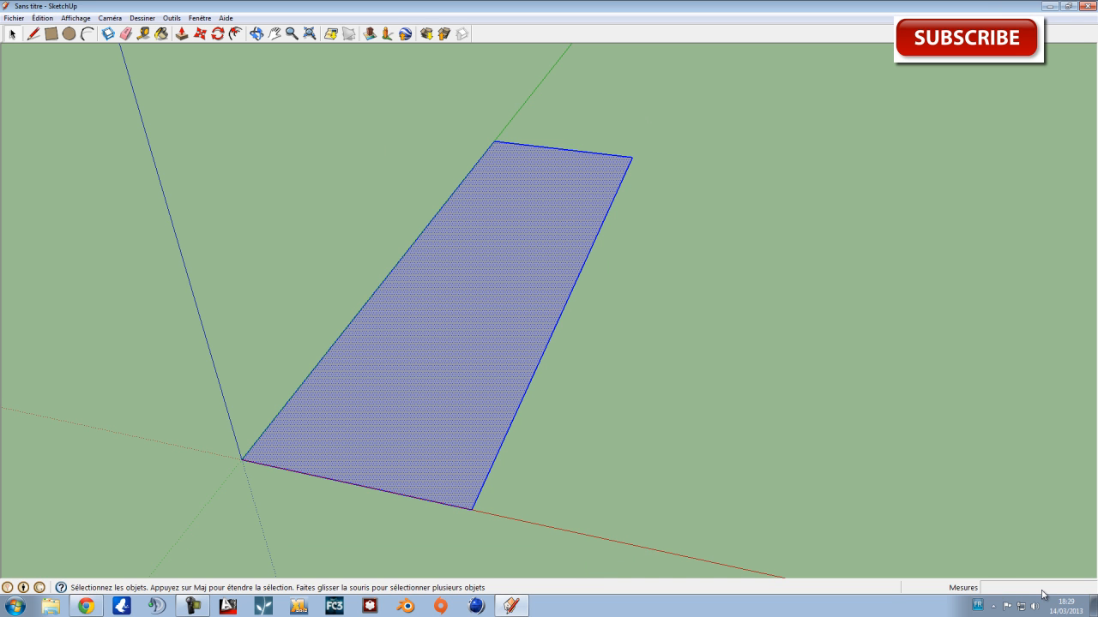
right_click(399, 315)
key("Escape")
right_click(413, 323)
key("Escape")
Move the rectangle's long edge opposite the green axis outward along the red axis by 3 m.
left_click(553, 342)
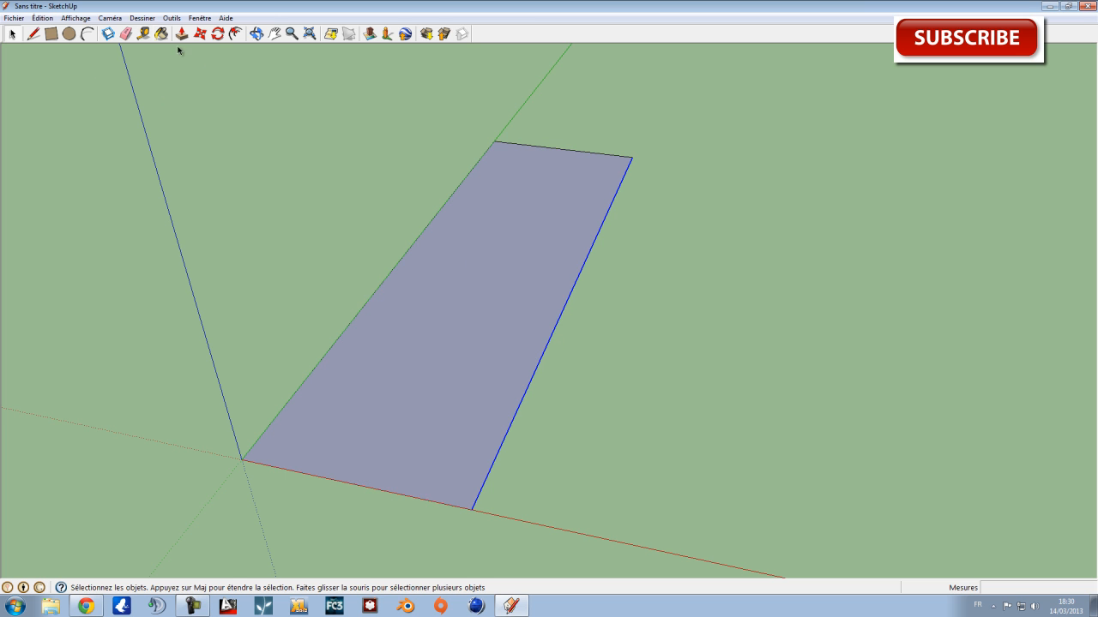
left_click(201, 36)
left_click(559, 320)
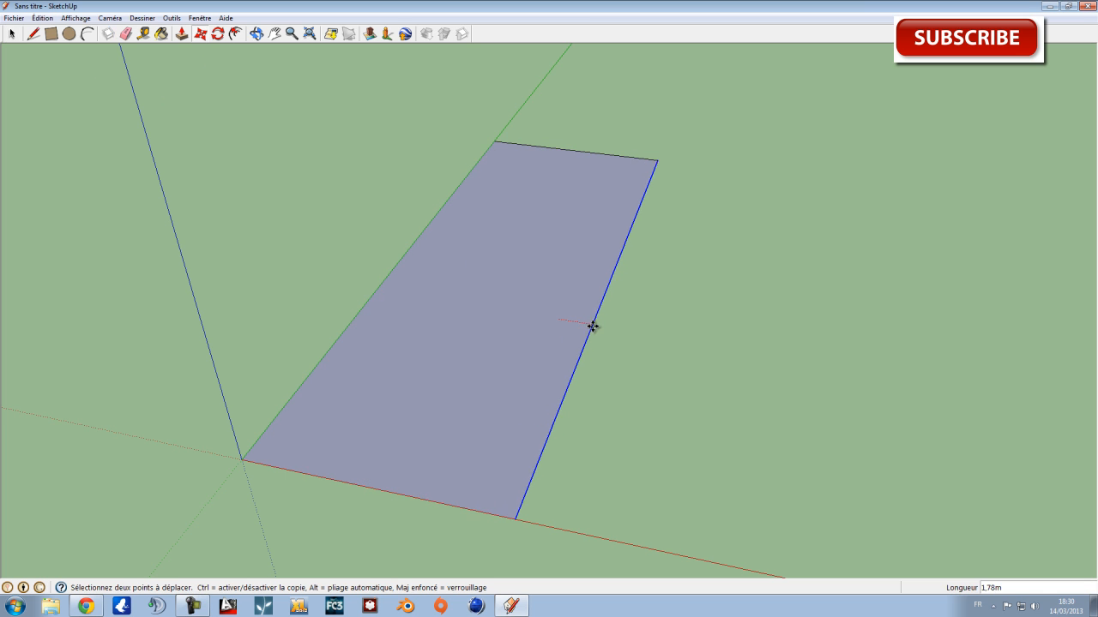
key("Escape")
left_click(558, 320)
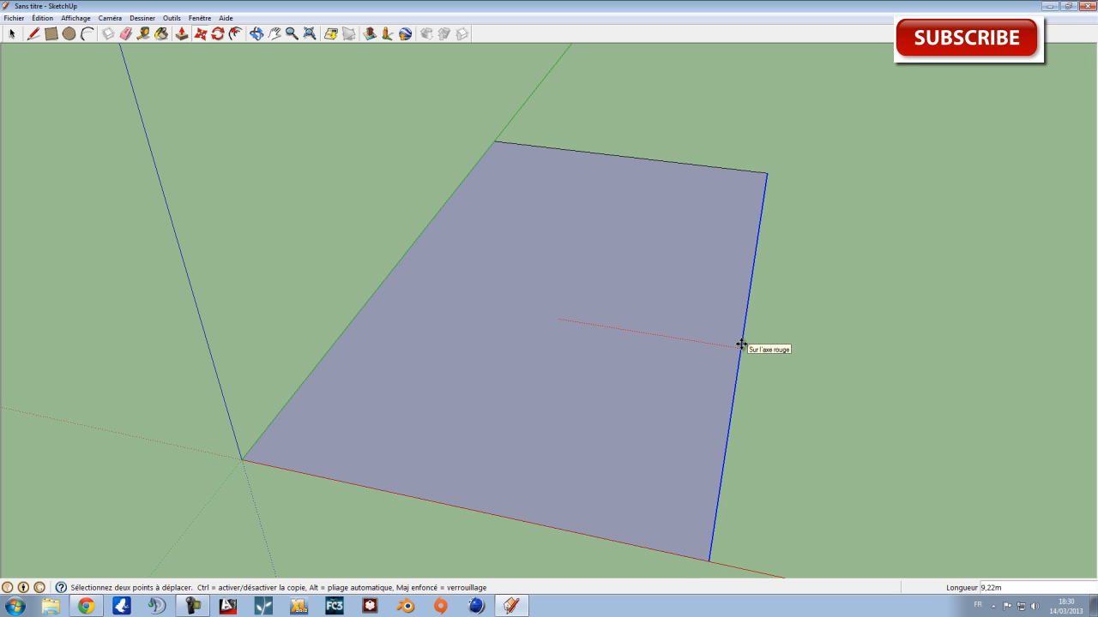
left_click(741, 345)
type("3")
key("Return")
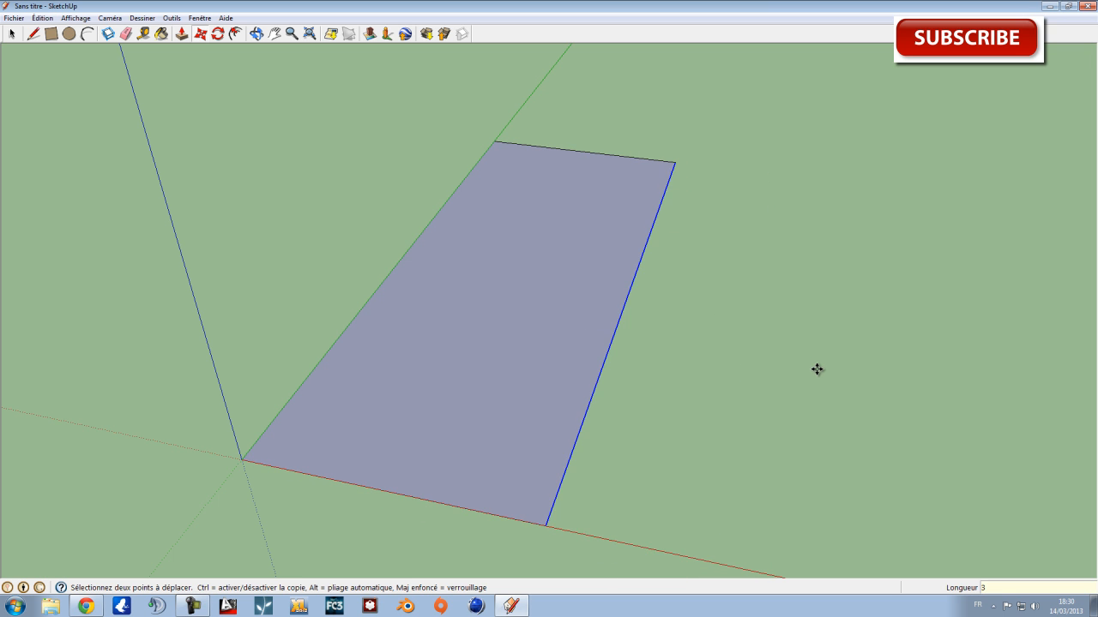
Measure the rectangle's edge along the red axis from the origin to its far corner with the Tape Measure.
middle_click_drag(816, 369, 664, 372)
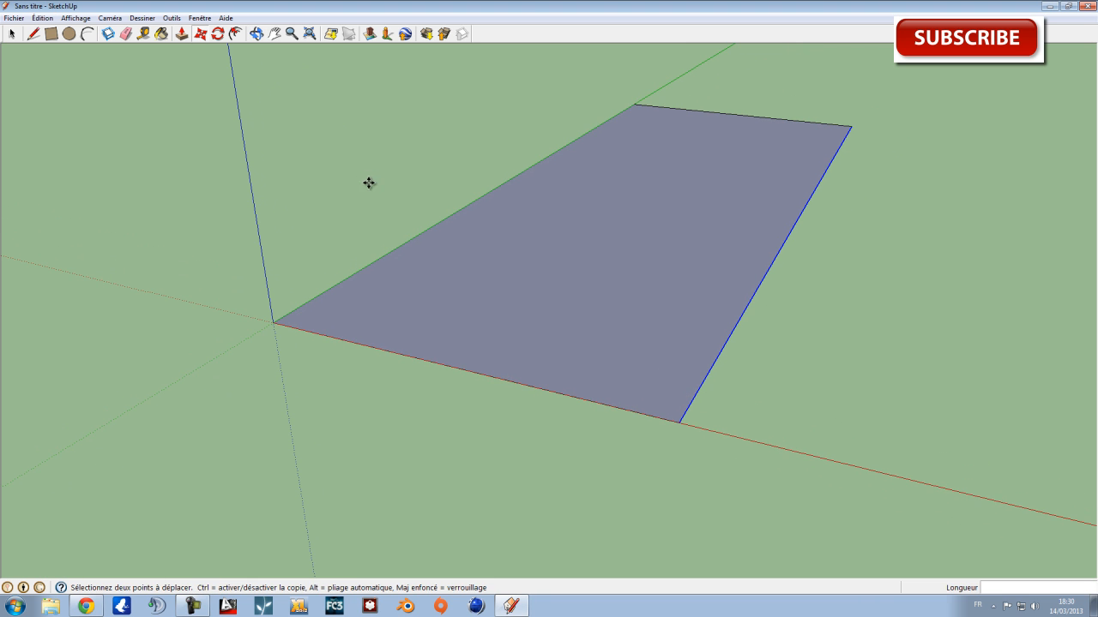
left_click(144, 34)
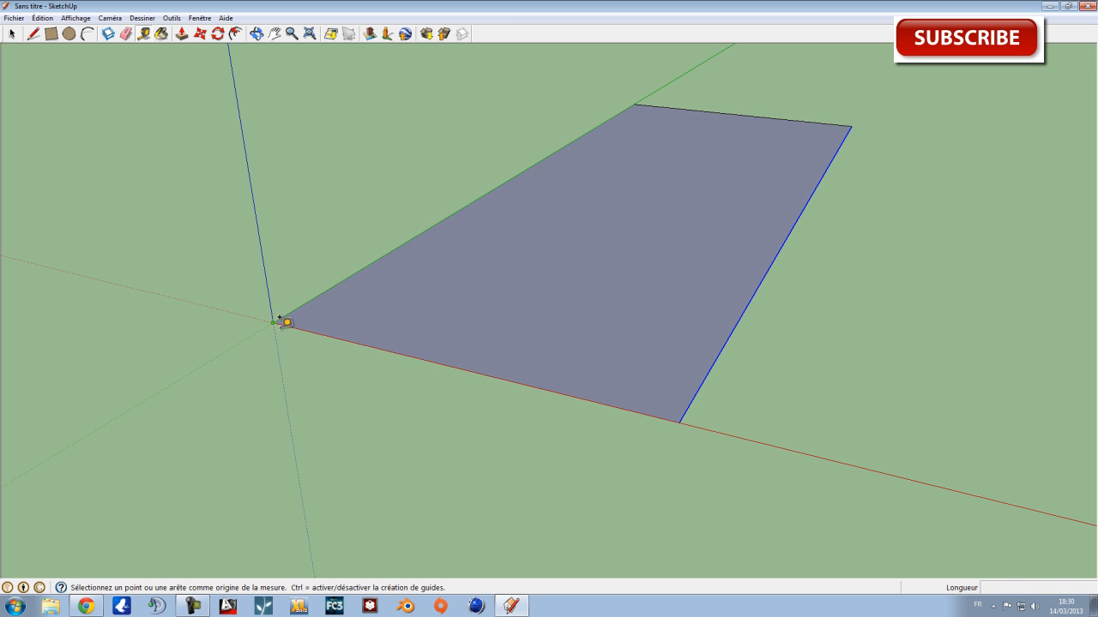
left_click(274, 327)
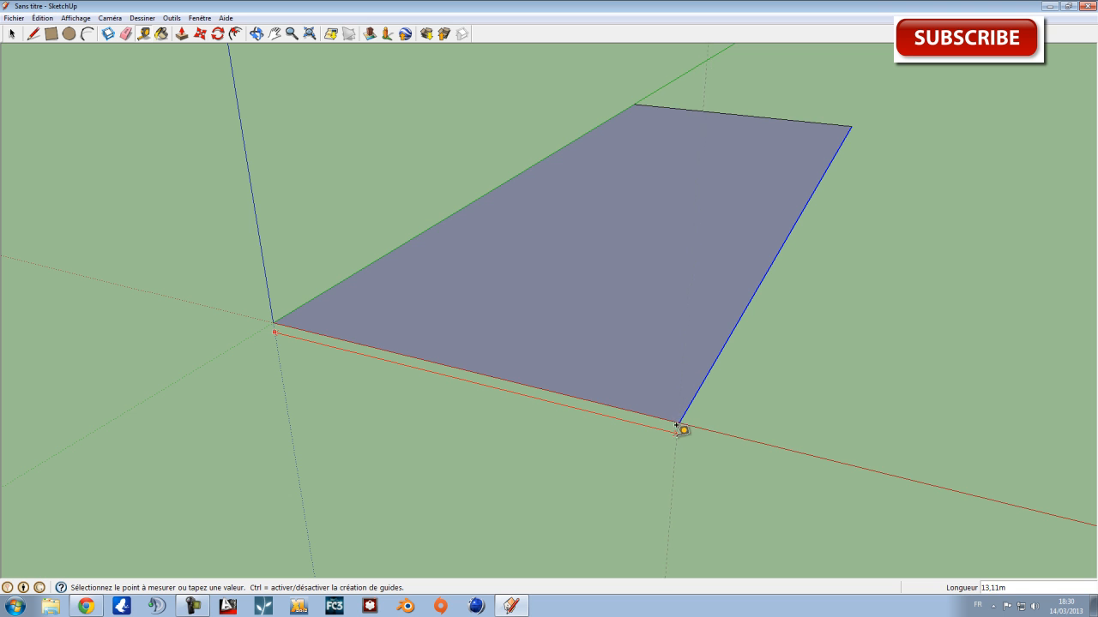
scroll(686, 425, "up", 2)
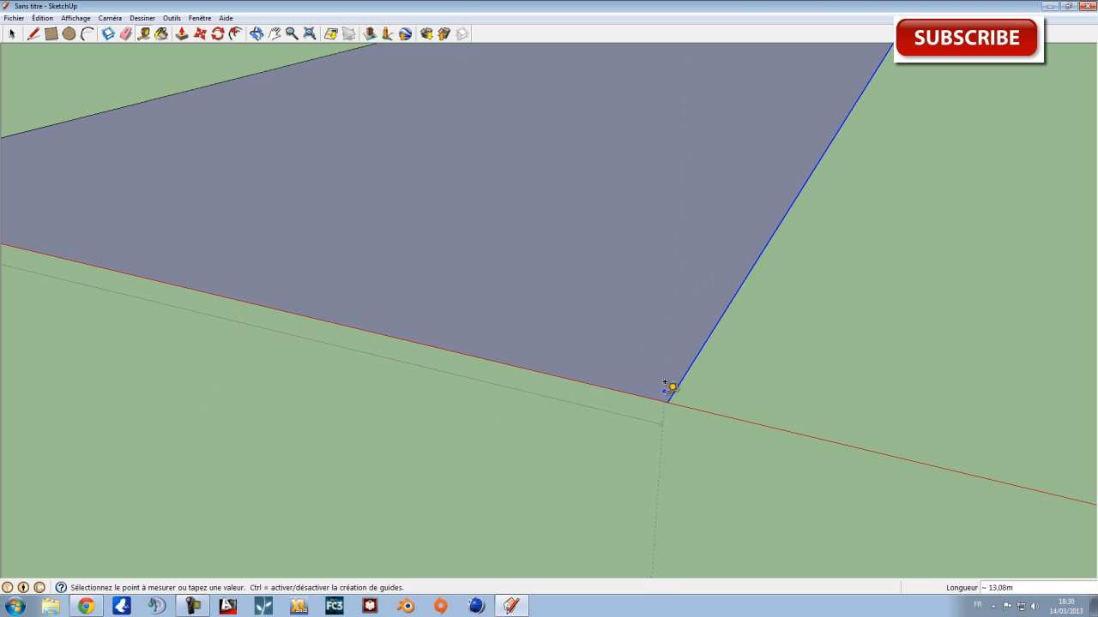
scroll(668, 390, "down", 2)
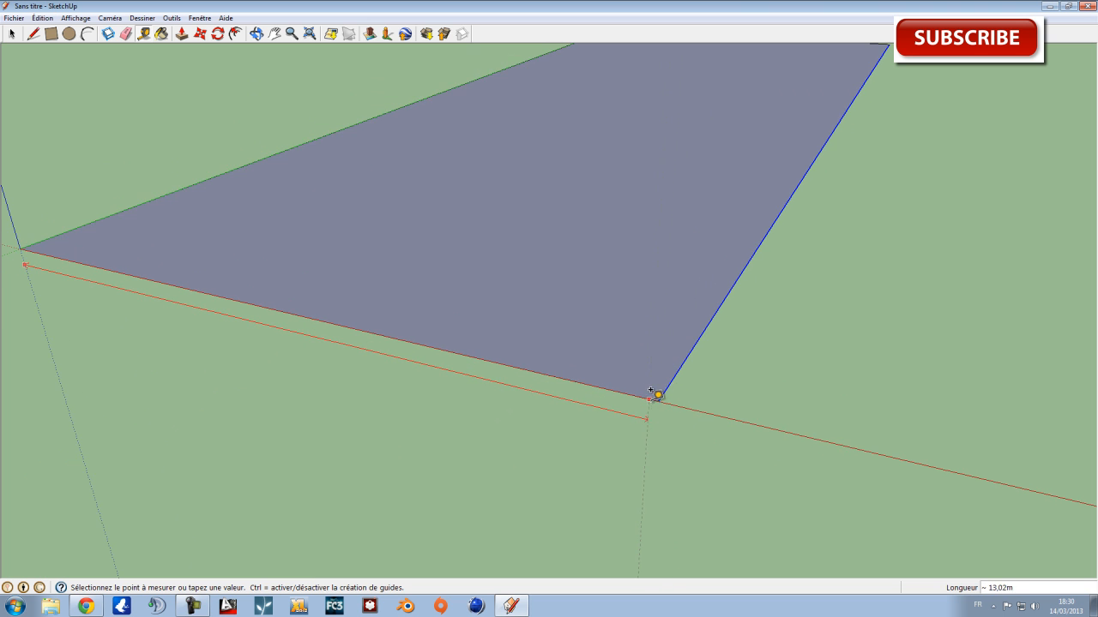
left_click(656, 392)
left_click(67, 250)
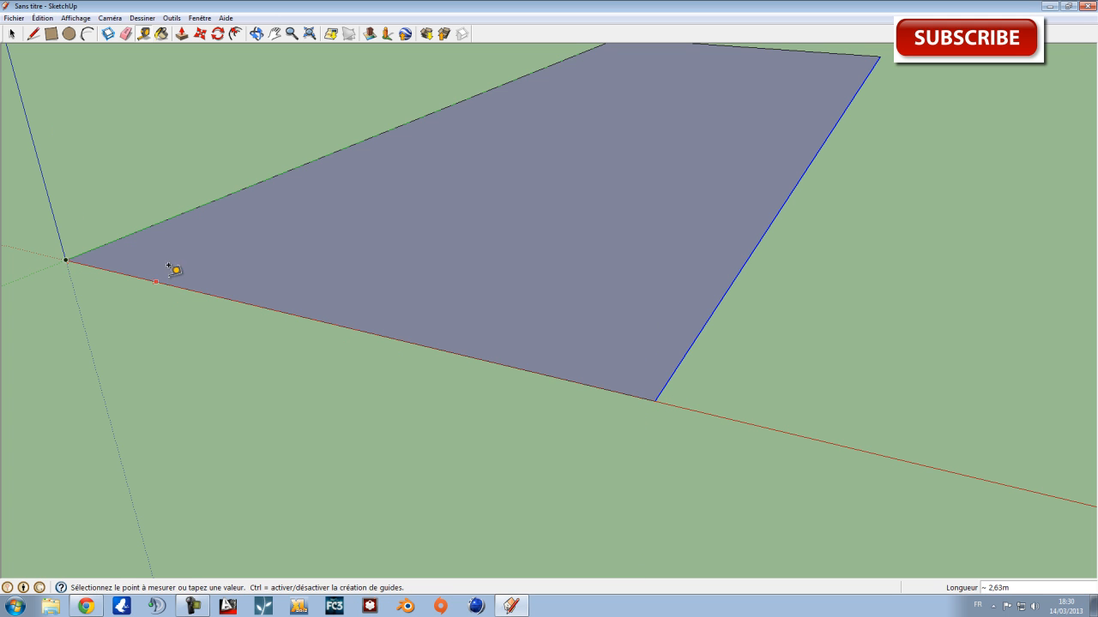
left_click(656, 401)
scroll(634, 345, "down", 1)
middle_click_drag(633, 346, 517, 335)
scroll(616, 309, "down", 2)
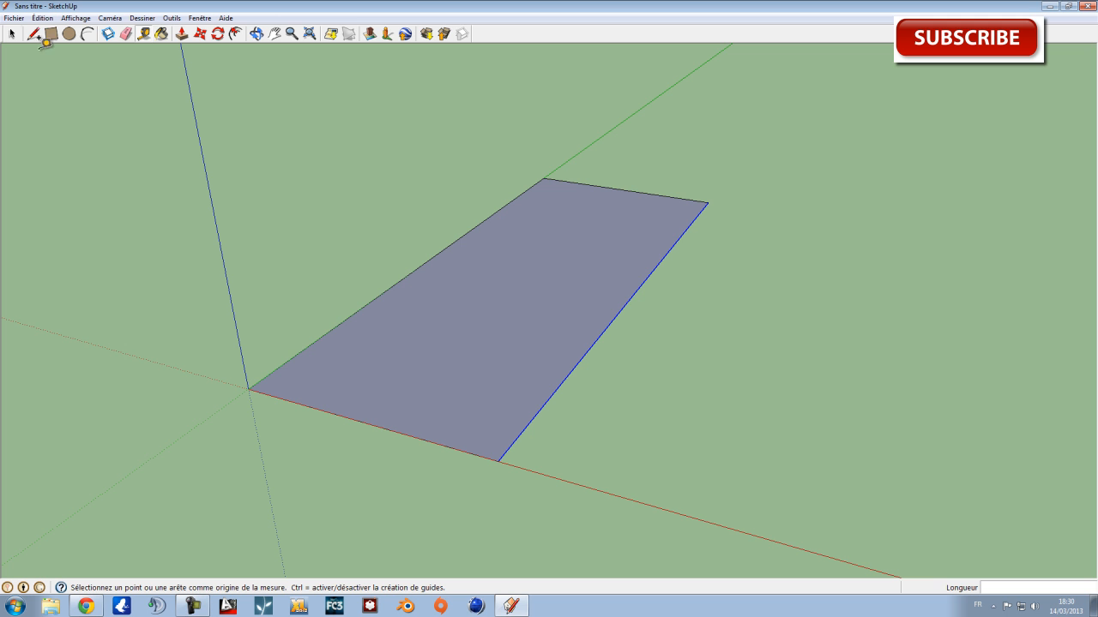
Push/Pull the rectangle's face upward into a slab with a thickness of 0.50 m.
left_click(182, 34)
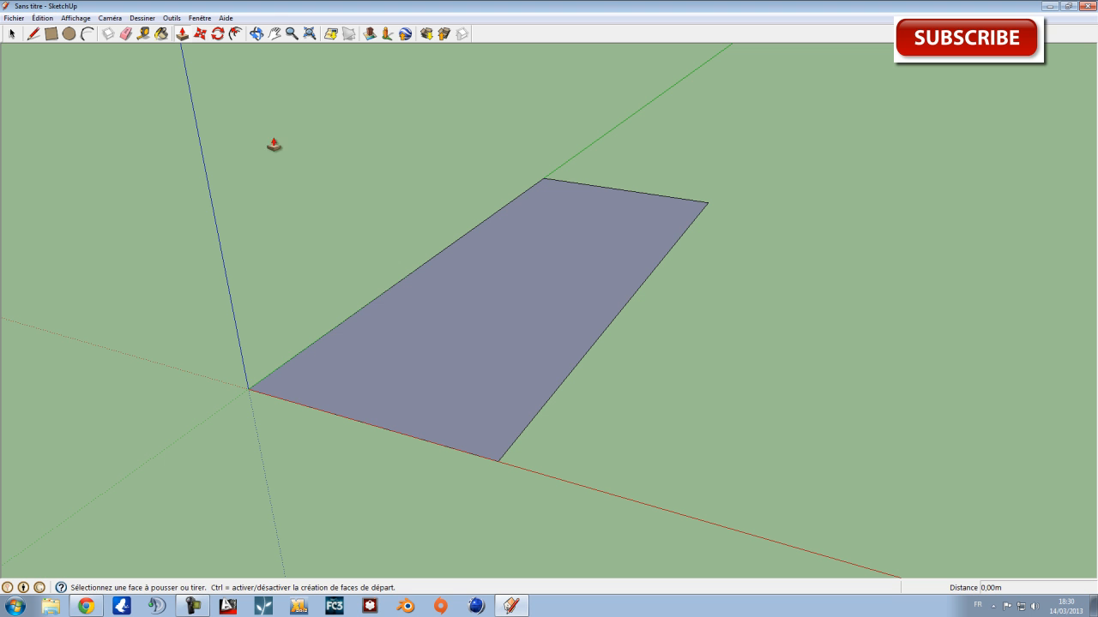
left_click(519, 281)
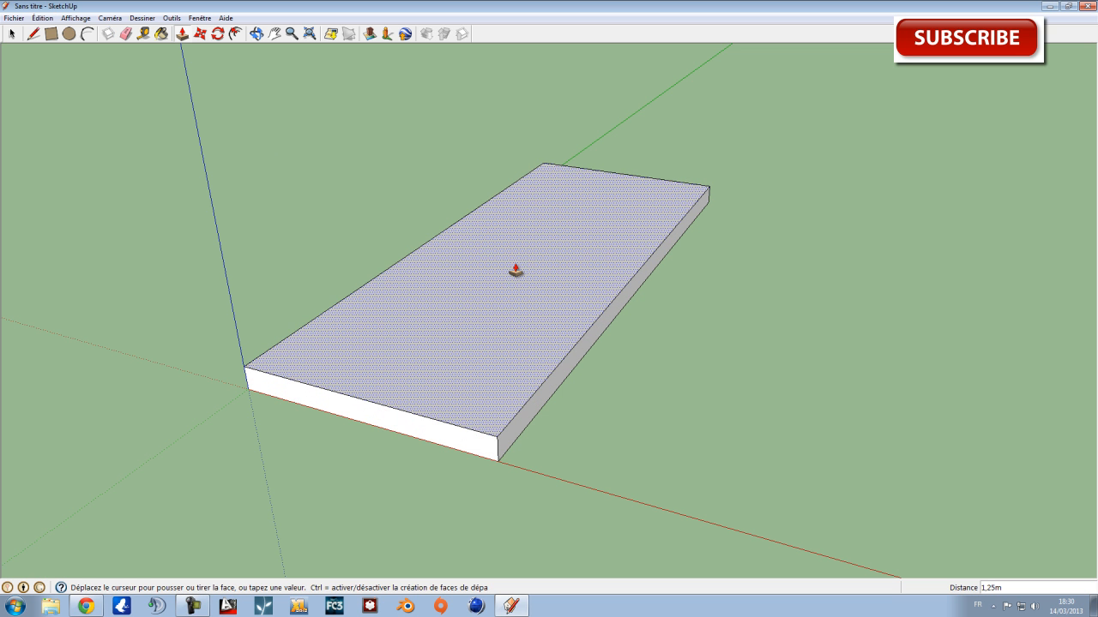
left_click(515, 269)
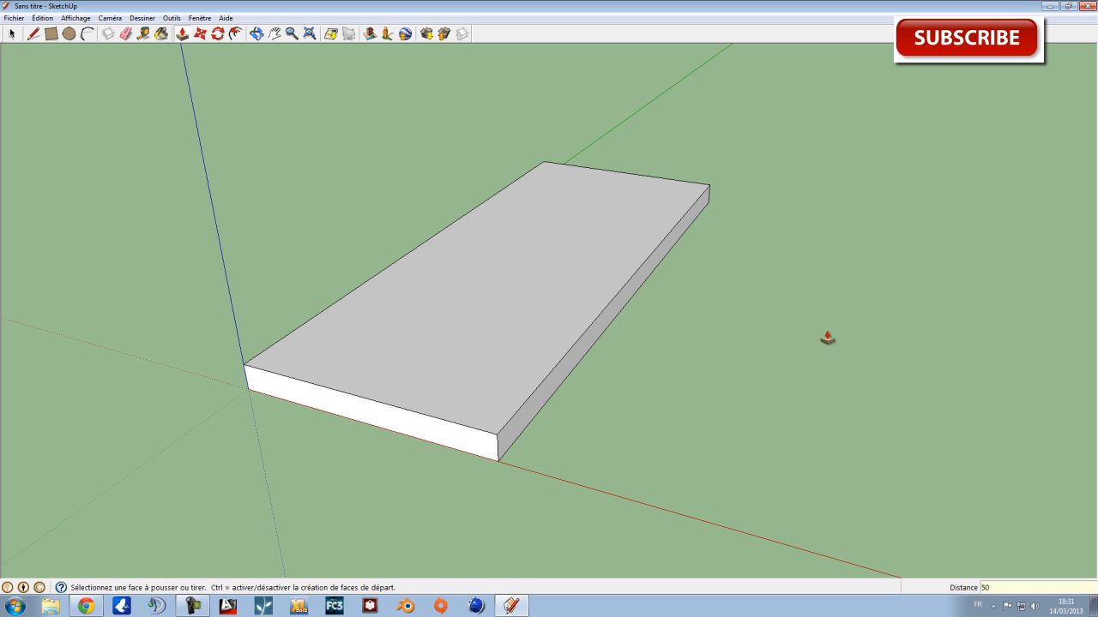
key("Return")
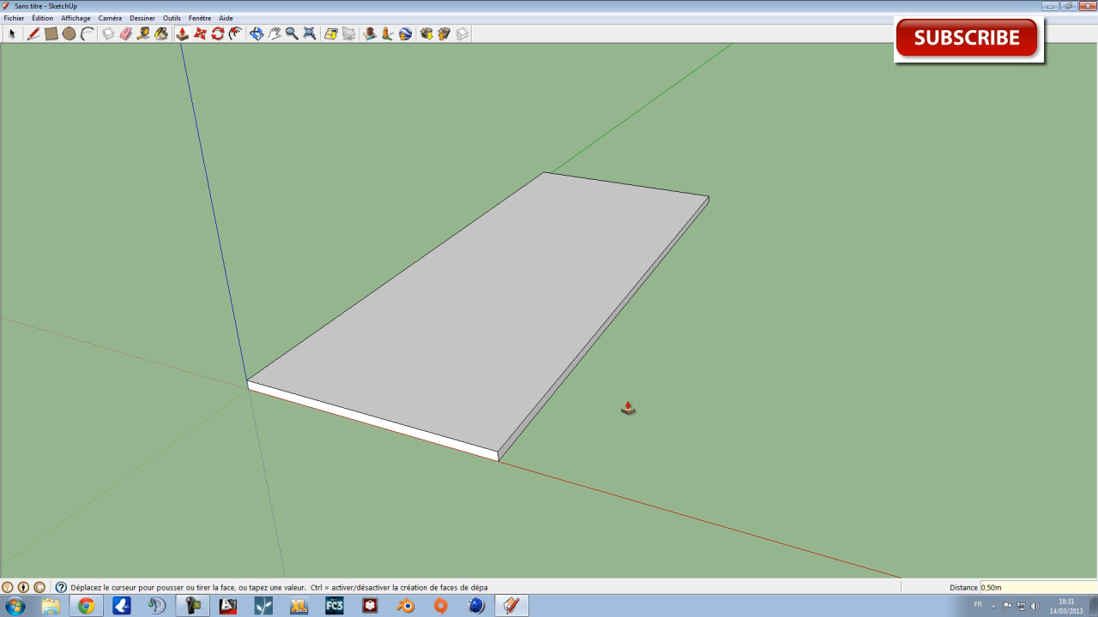
Draw a vertical line across the slab's side face along the red axis, from the bottom edge's midpoint to the top edge.
middle_click_drag(561, 442, 877, 558)
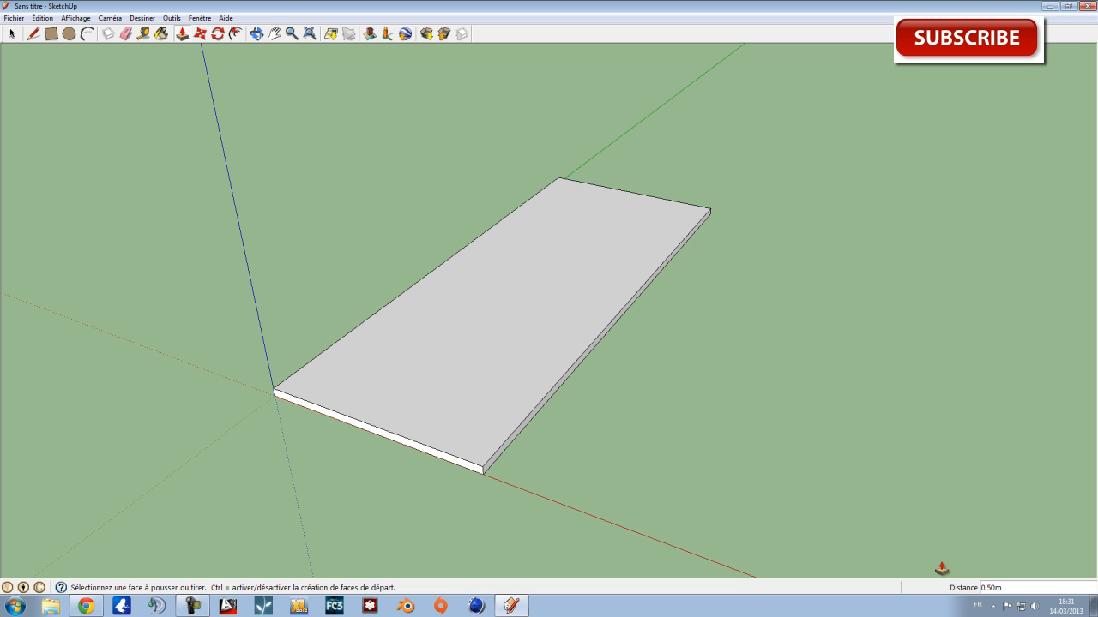
middle_click_drag(789, 483, 618, 389)
middle_click_drag(551, 397, 466, 392)
key("p")
scroll(577, 349, "up", 4)
mouse_move(577, 349)
middle_mouse_down()
mouse_move(612, 340)
mouse_move(568, 363)
middle_mouse_up()
scroll(448, 337, "up", 3)
middle_click_drag(448, 337, 578, 371)
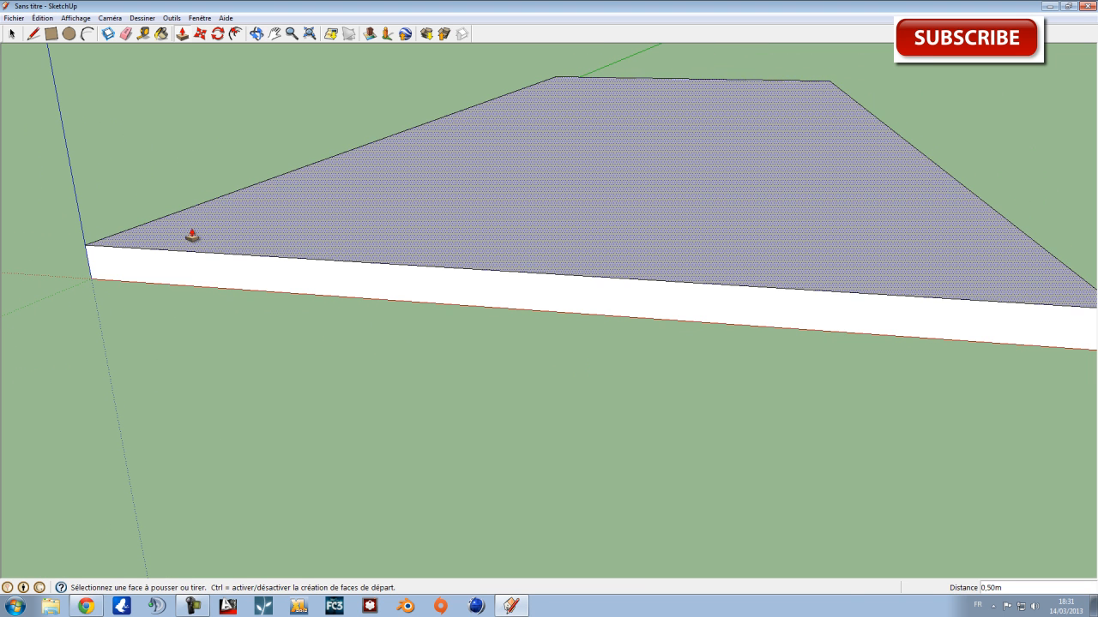
left_click(53, 34)
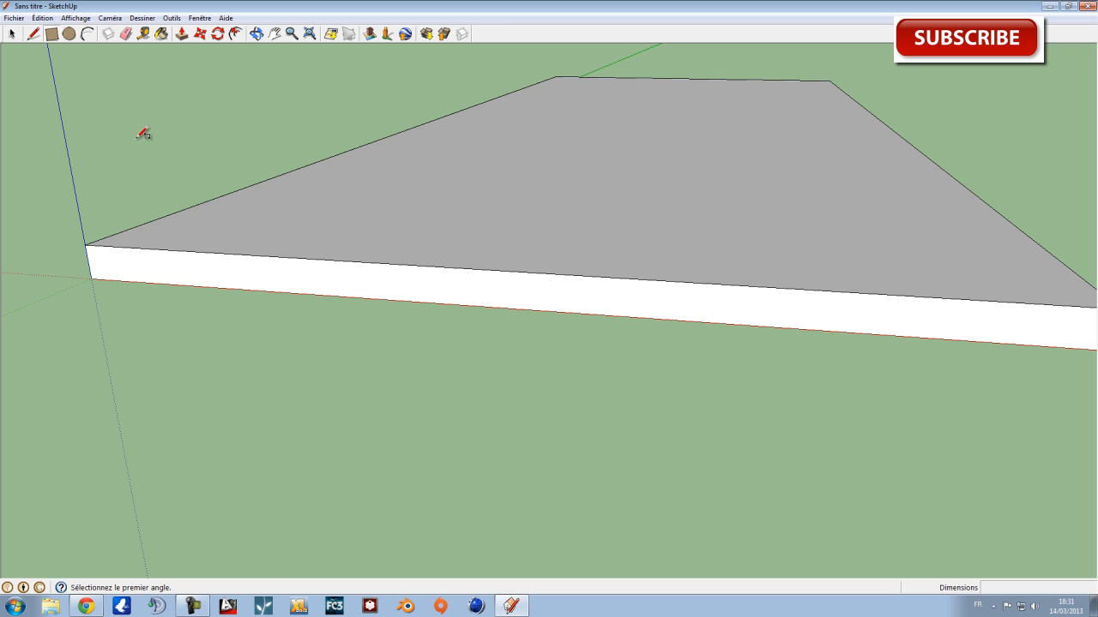
left_click(11, 34)
left_click(33, 35)
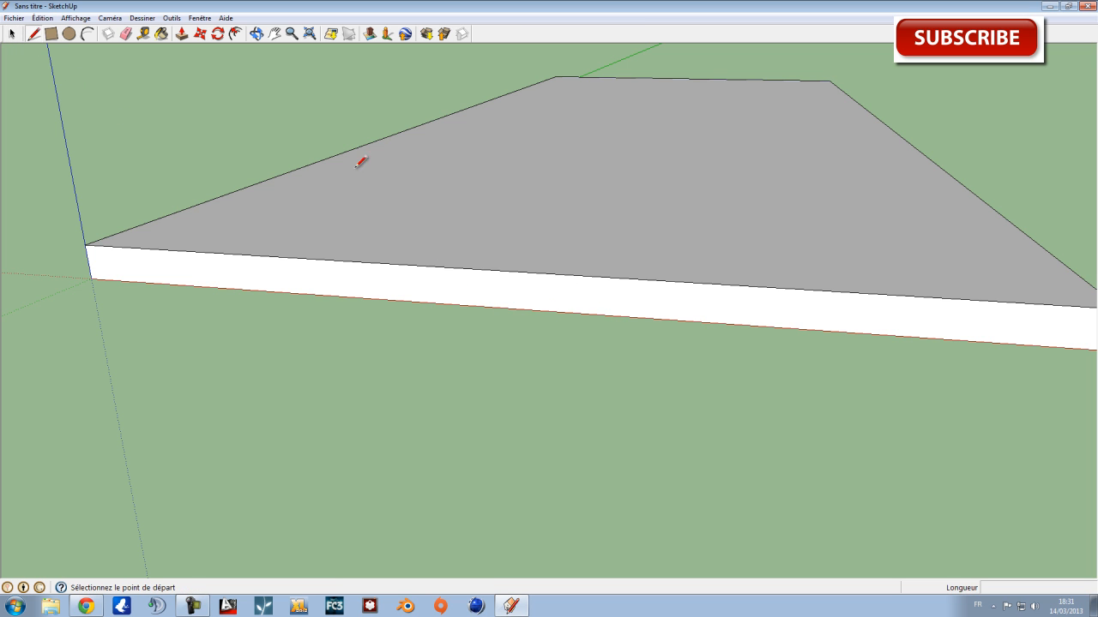
left_click(541, 309)
left_click(541, 274)
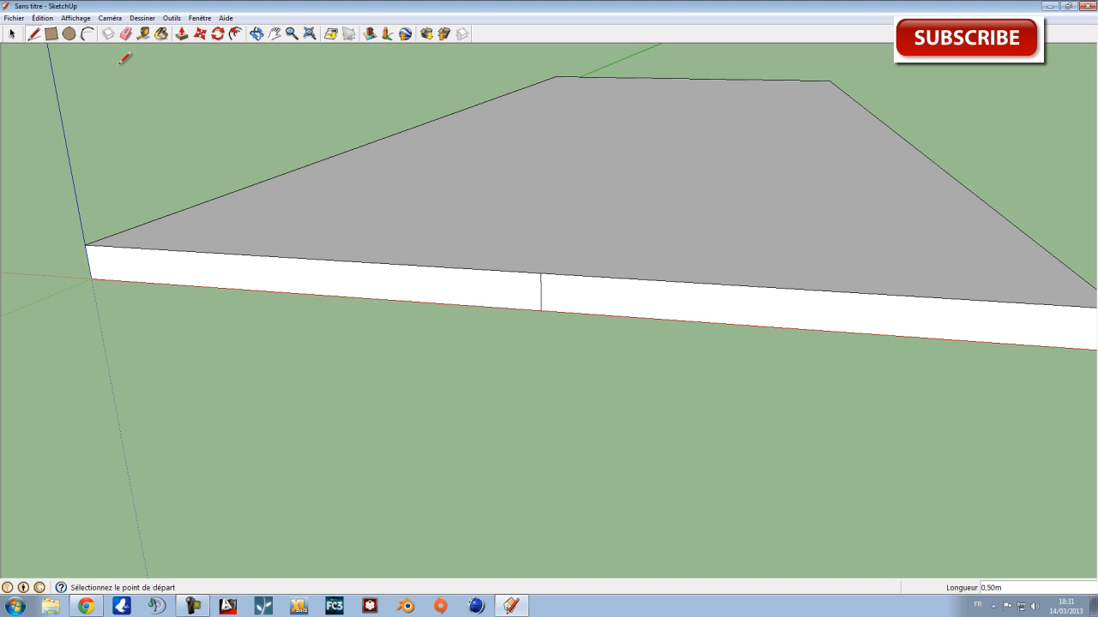
Draw a horizontal line at mid-height across the full length of the slab's red-axis side face.
left_click(87, 259)
middle_click_drag(642, 300, 759, 323)
left_click(947, 366)
middle_click_drag(358, 314, 467, 336)
middle_click_drag(398, 359, 196, 75)
Draw a rectangle about 6.58 m by 0.25 m in the side face's lower half, between the midpoints of the left and right halves.
left_click(52, 34)
left_click(354, 326)
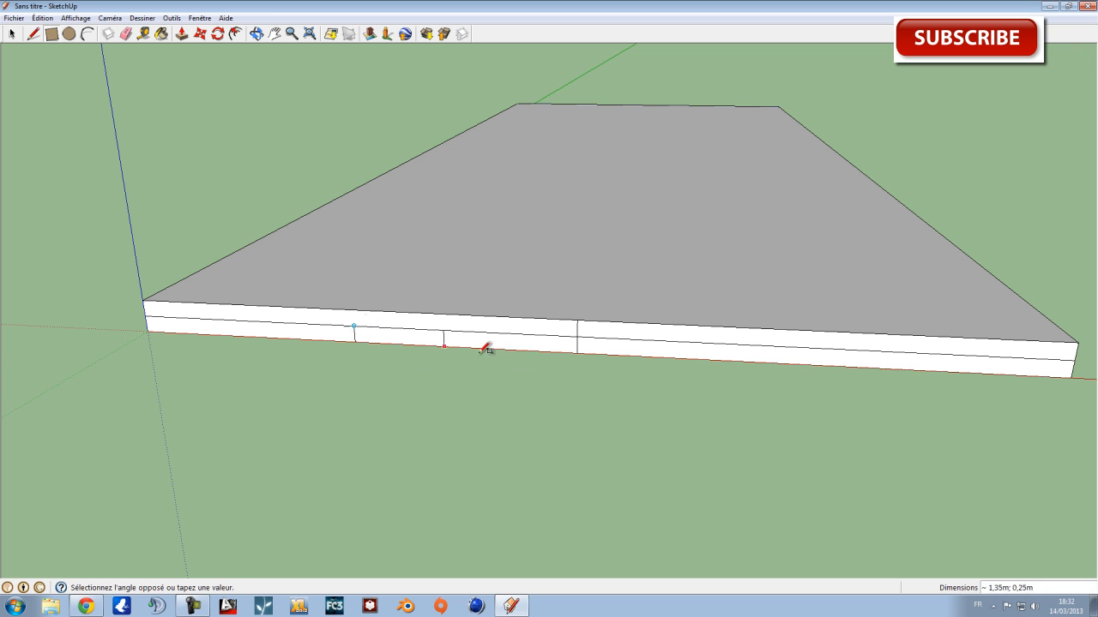
left_click(816, 363)
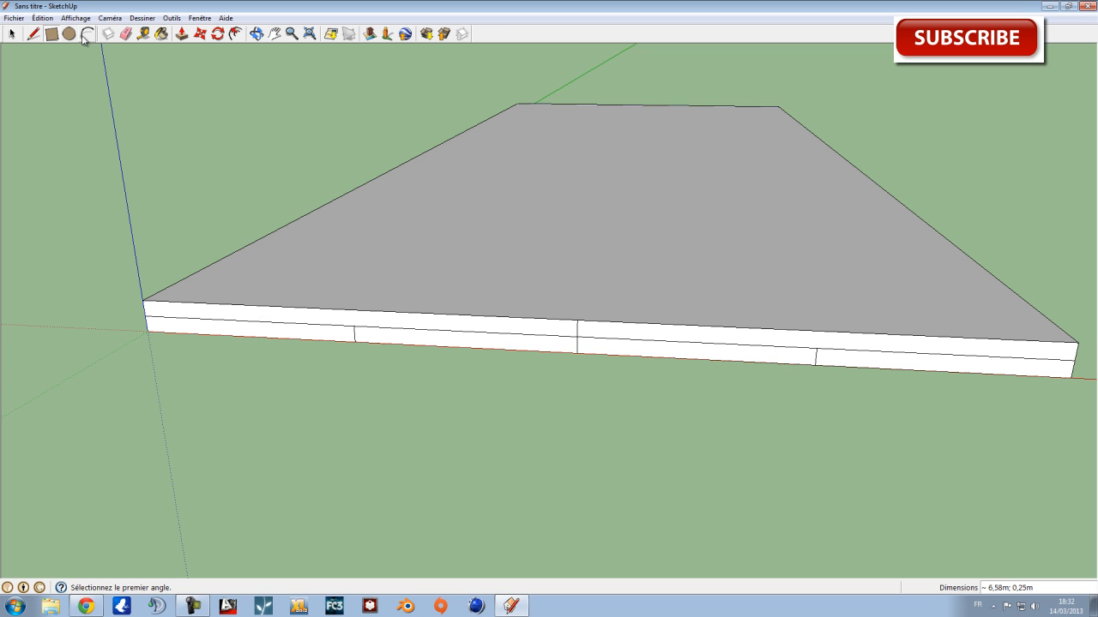
Erase the vertical midline and the parts of the horizontal line outside the small rectangle on the side face.
left_click(126, 34)
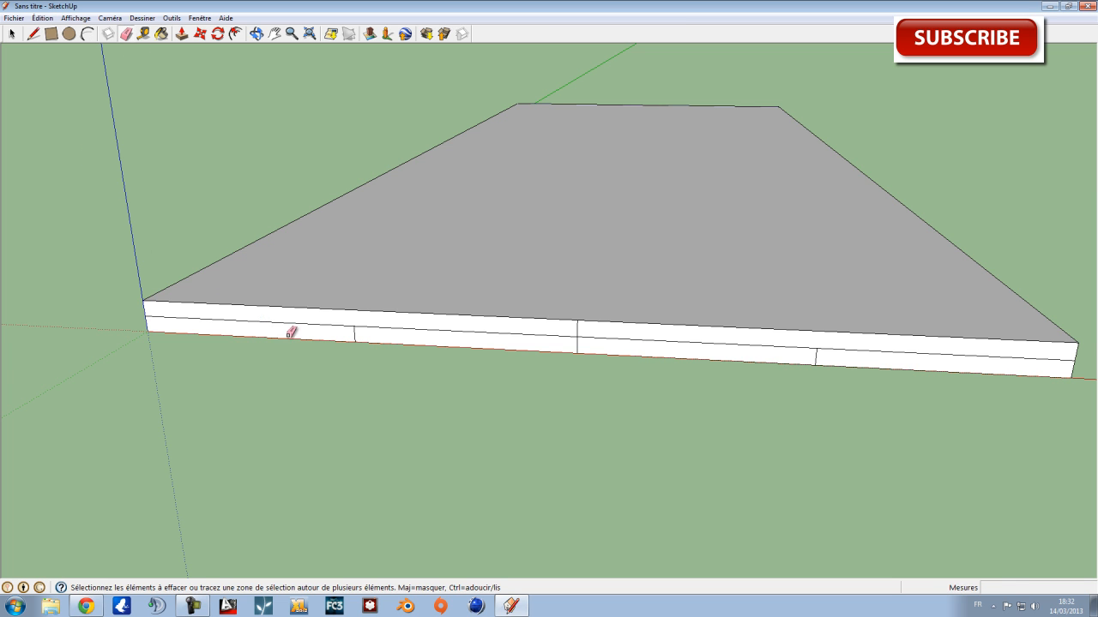
left_click(580, 343)
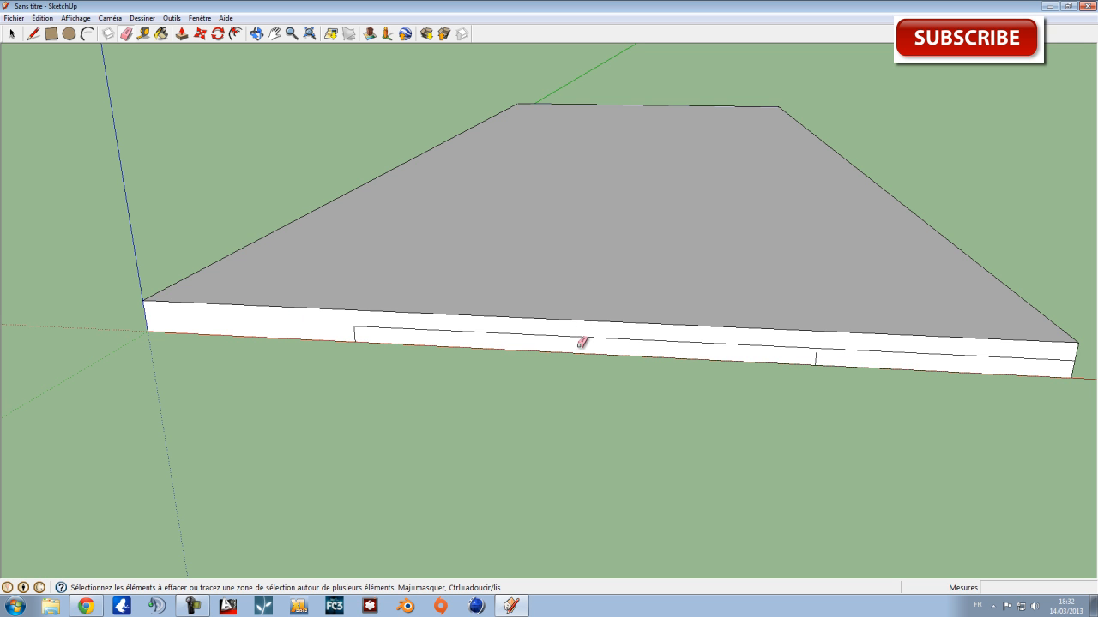
left_click(844, 348)
middle_click_drag(864, 344, 760, 351)
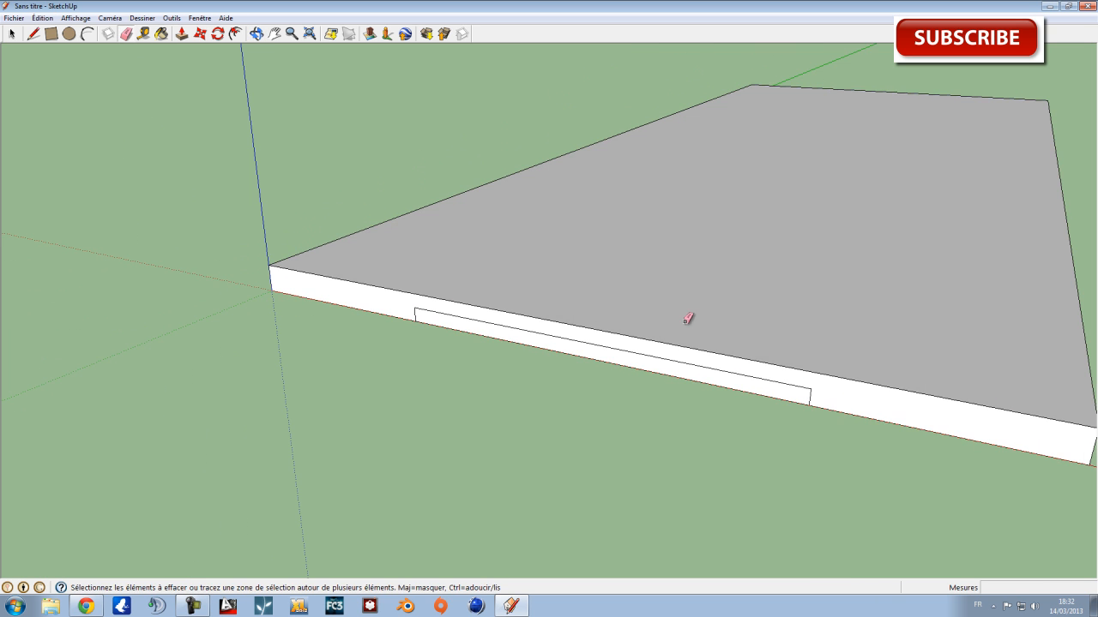
middle_click_drag(870, 360, 715, 353)
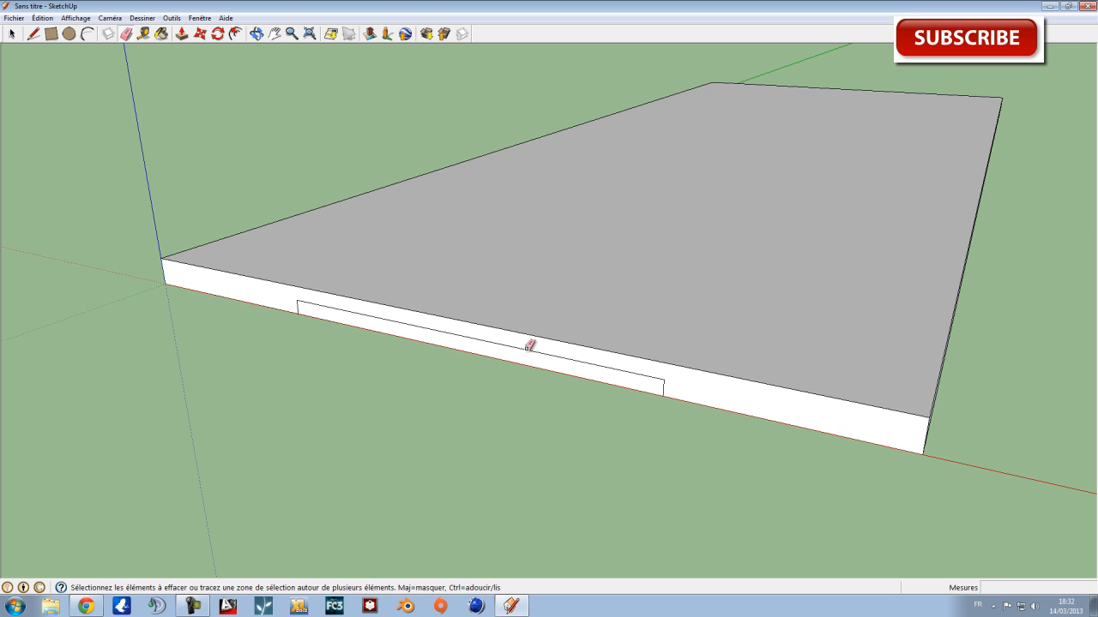
scroll(351, 325, "up", 1)
scroll(365, 326, "down", 1)
Extend both short sides of the small rectangle with vertical lines up to the slab's top edge.
left_click(12, 33)
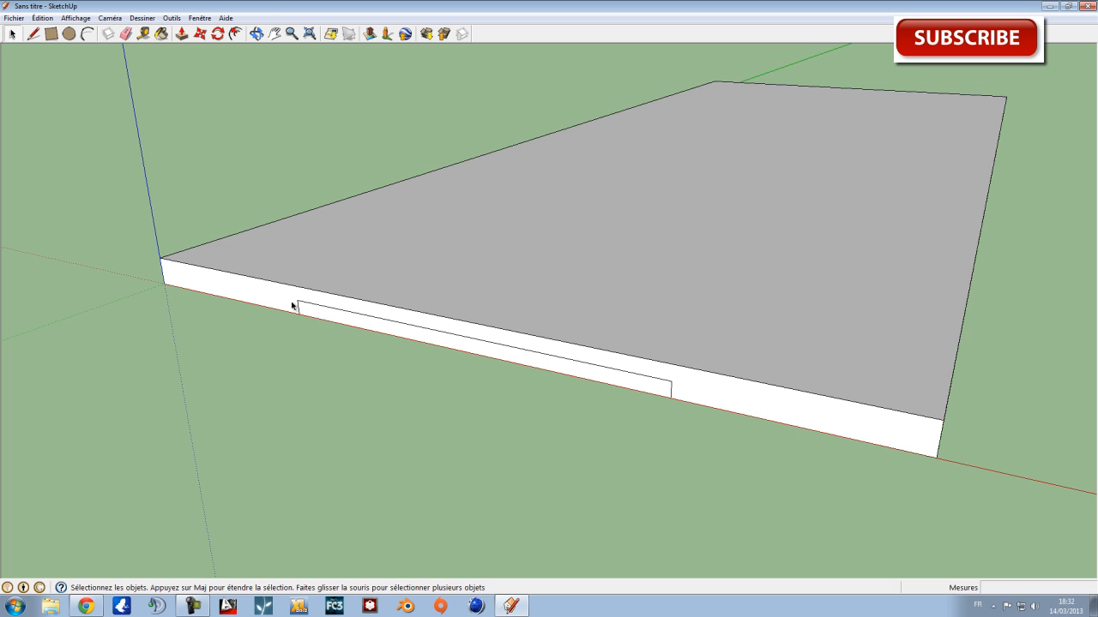
left_click_drag(284, 294, 268, 317)
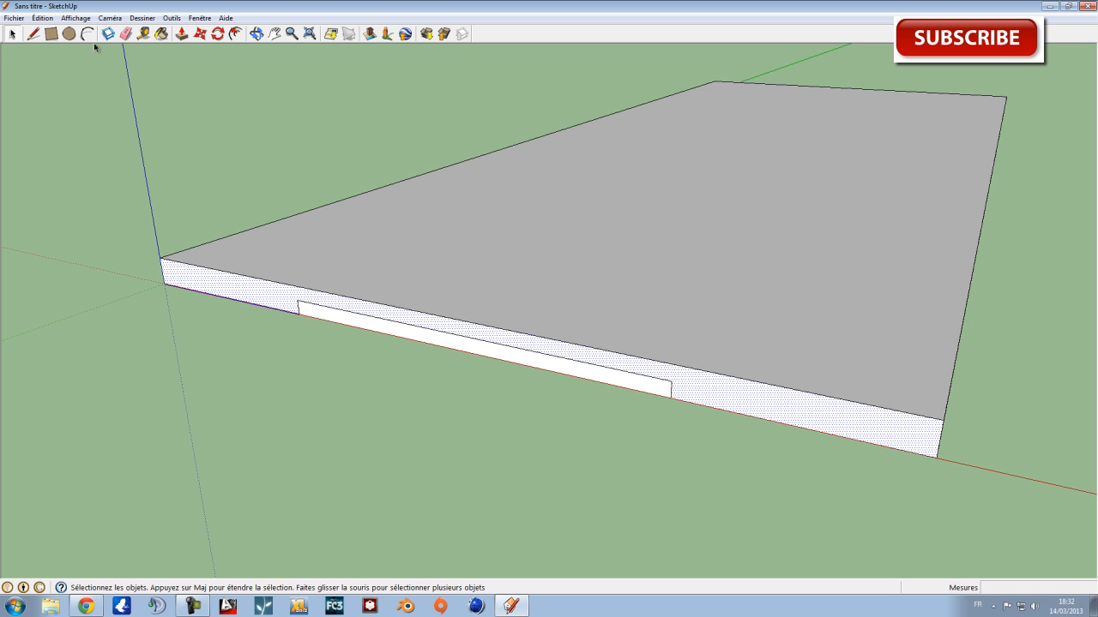
left_click(33, 34)
scroll(296, 292, "up", 3)
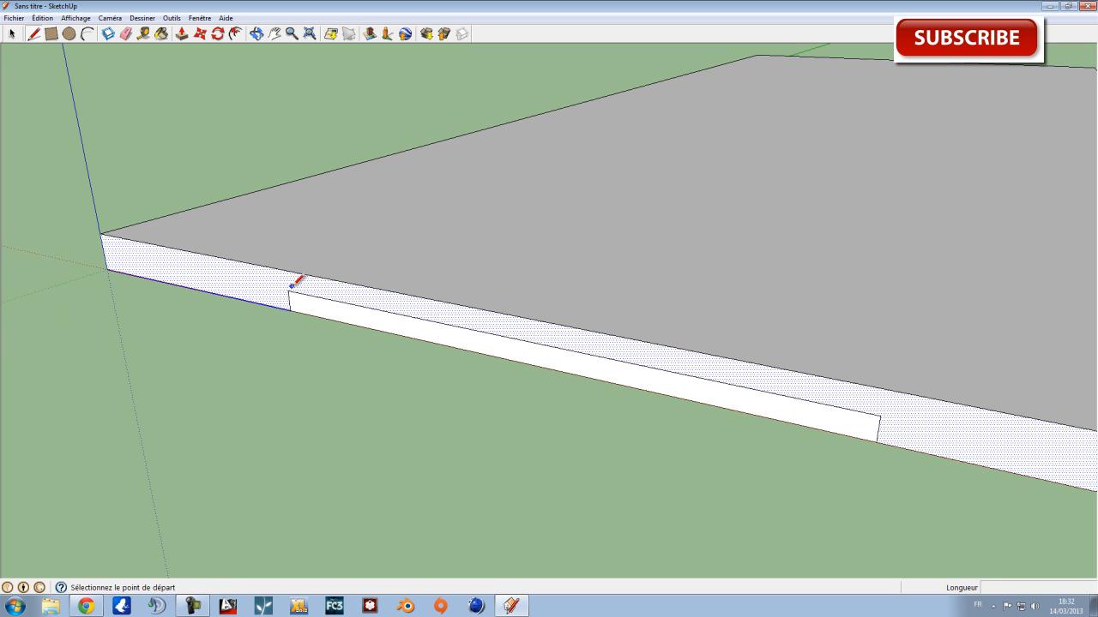
left_click(288, 292)
left_click(290, 311)
scroll(421, 367, "down", 3)
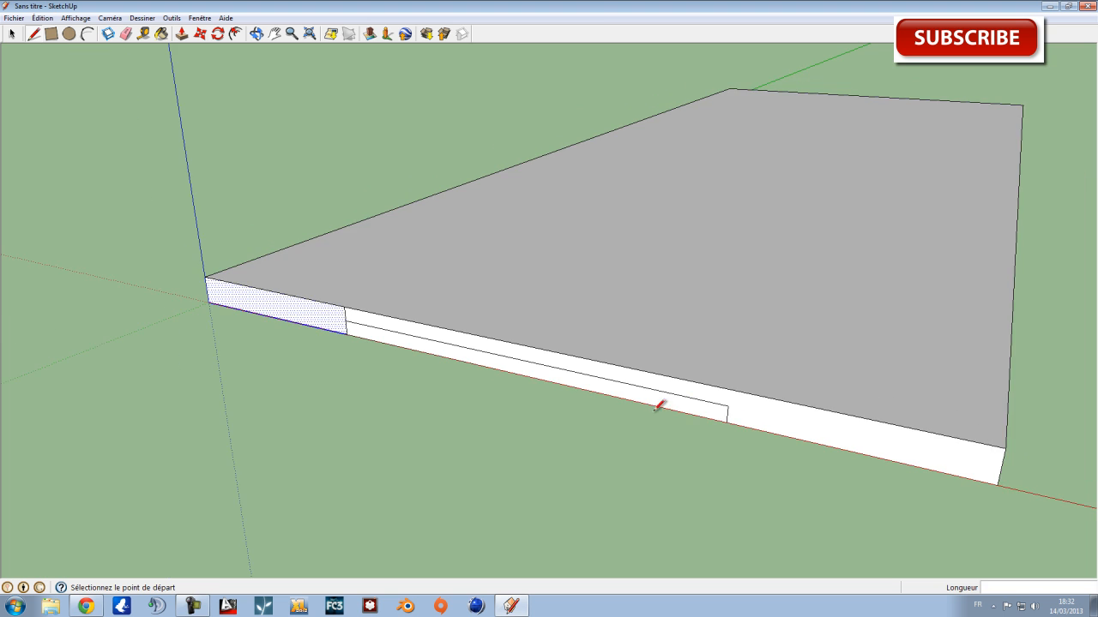
scroll(735, 394, "up", 1)
left_click(725, 407)
left_click(726, 387)
scroll(720, 413, "down", 2)
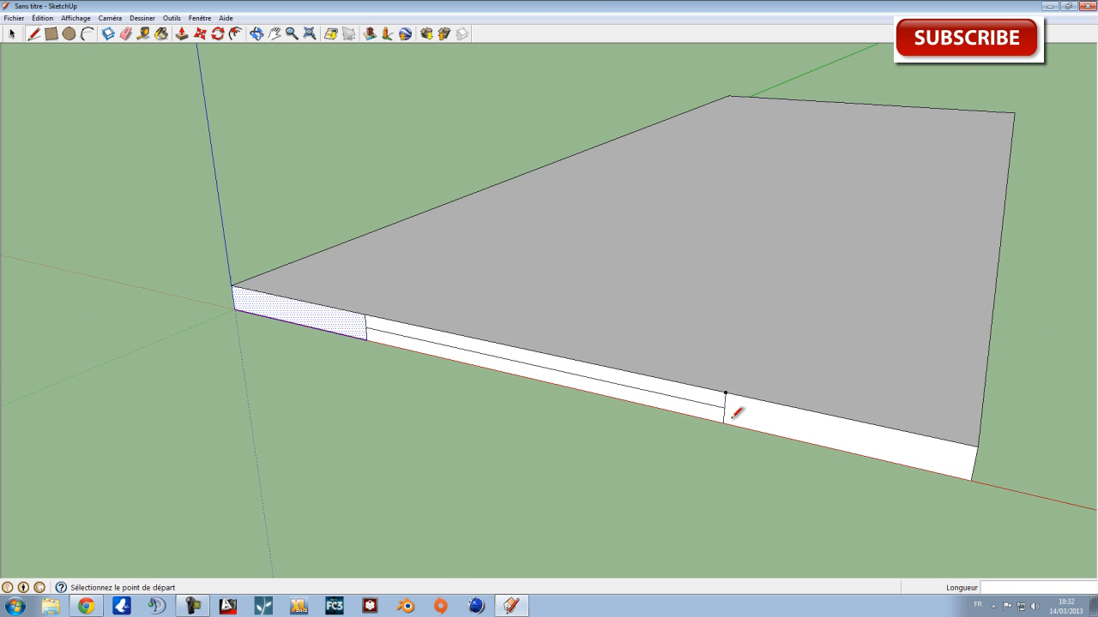
Try to Push/Pull the strip above the small rectangle by a distance of -0.80 m, and undo the result.
middle_click_drag(771, 445, 692, 444)
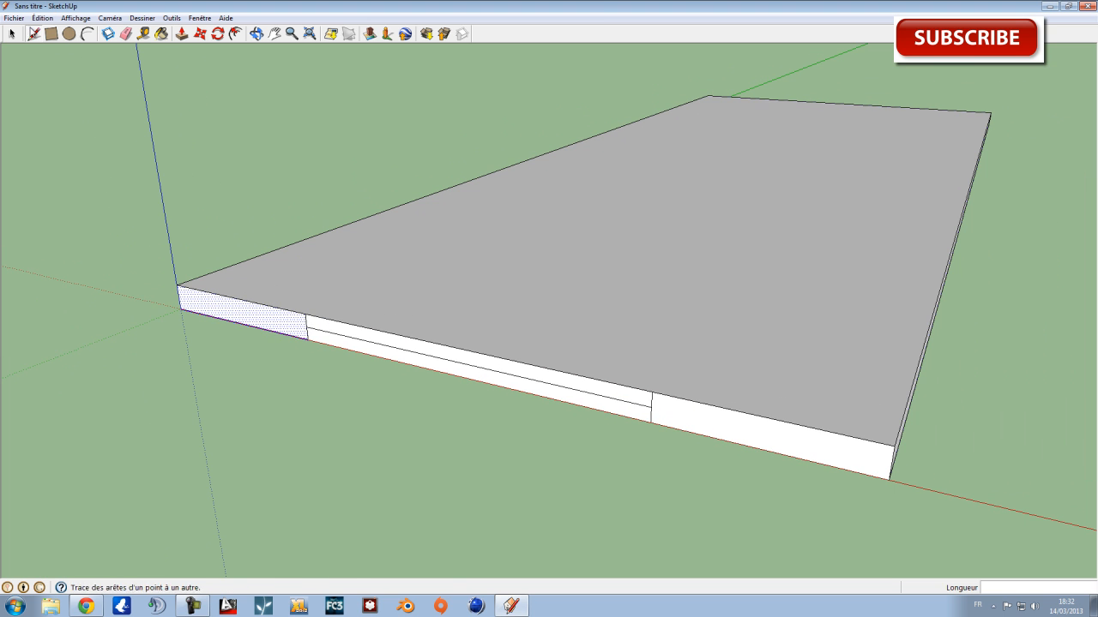
left_click(12, 34)
left_click_drag(277, 281, 681, 469)
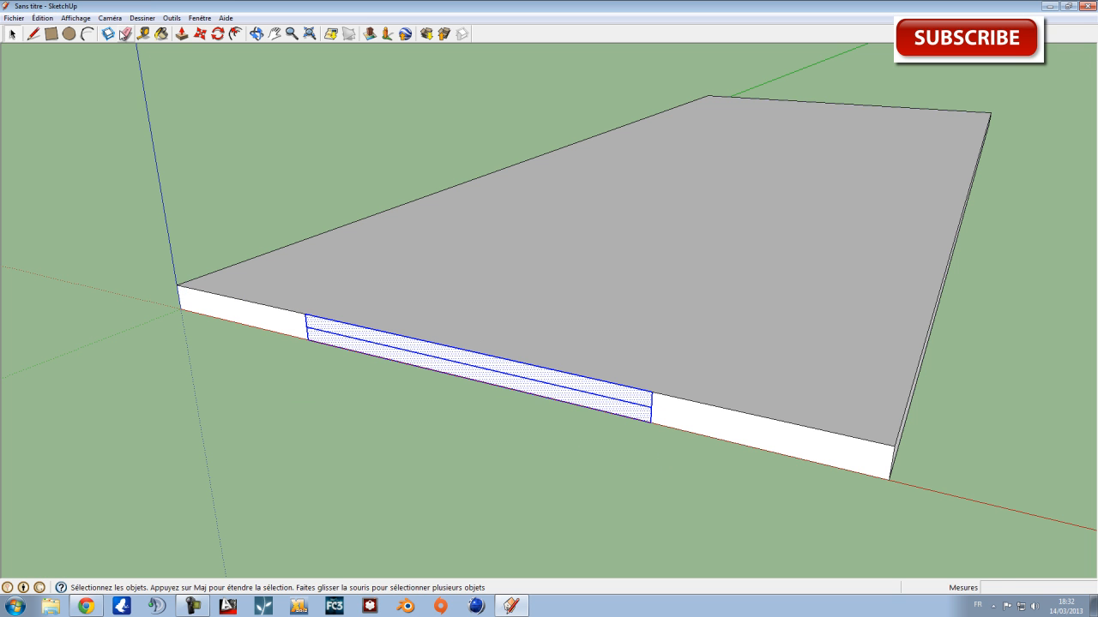
left_click(181, 33)
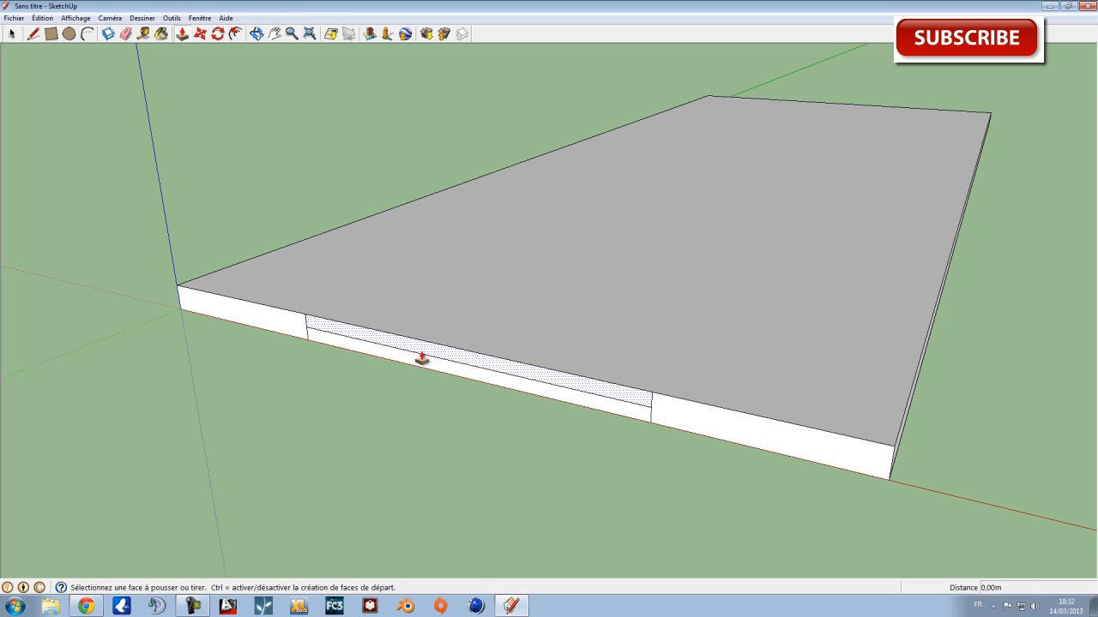
left_click(420, 360)
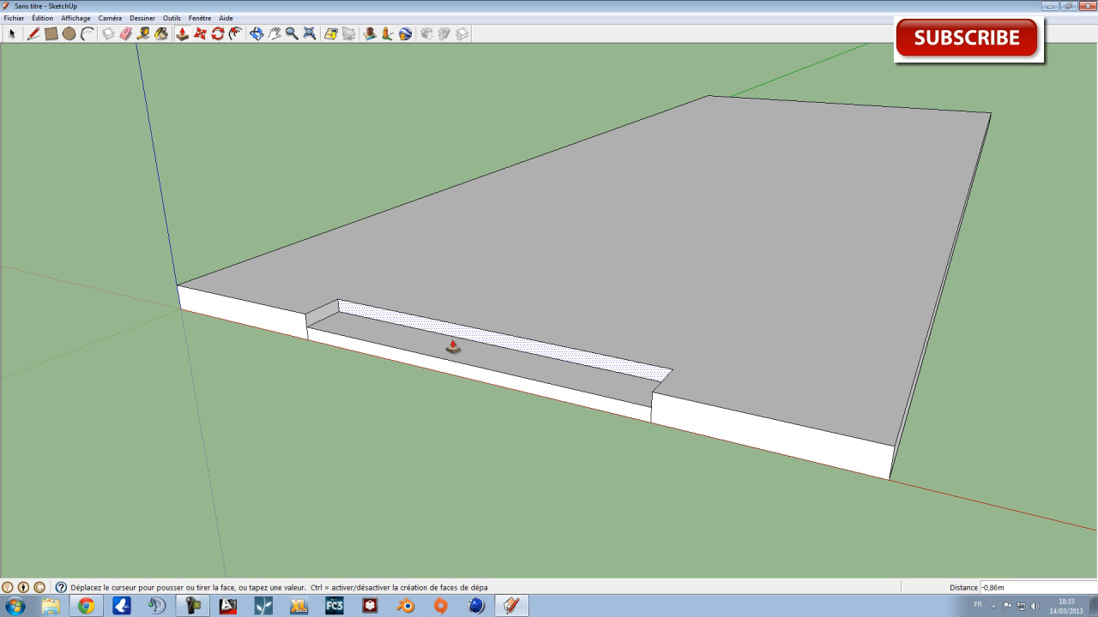
type("-")
key("Return")
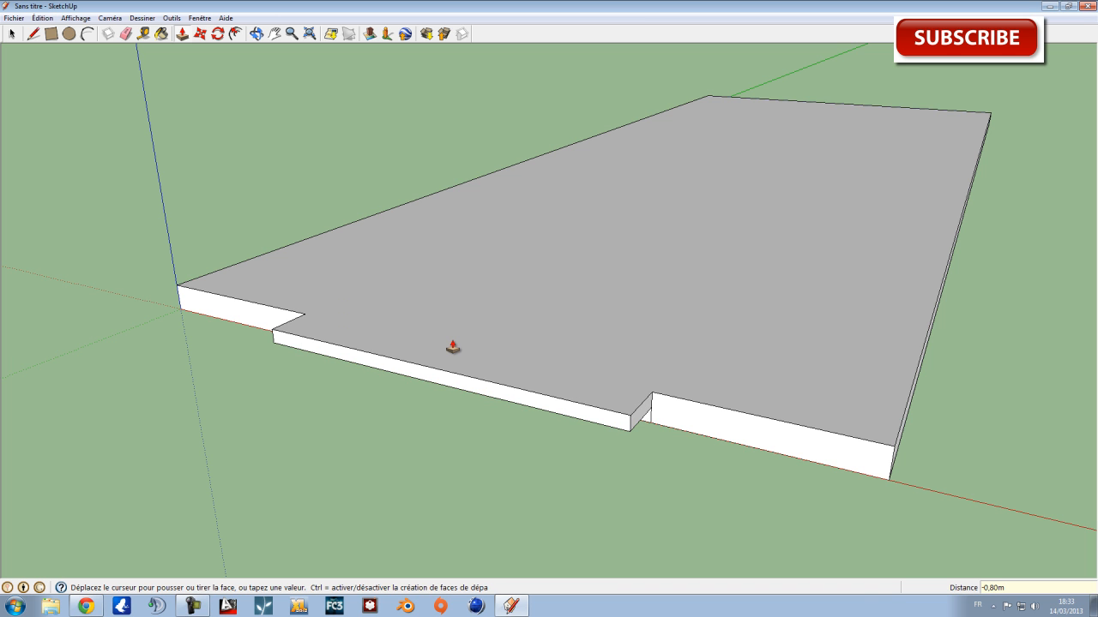
key("ctrl+z")
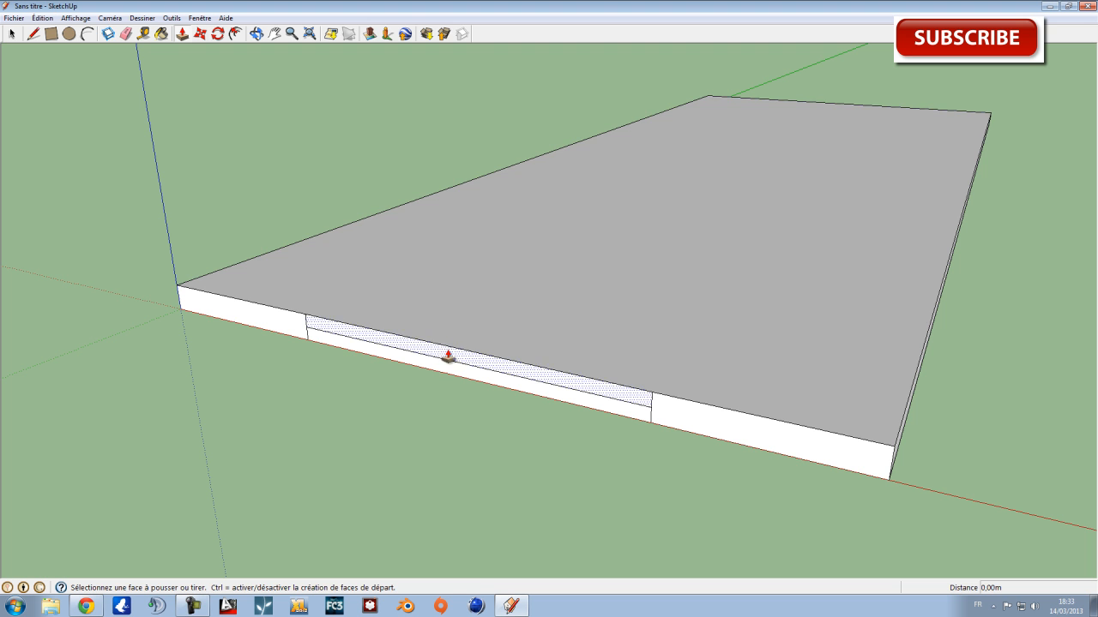
Push the strip above the small rectangle inward by 0.80 m to cut a step into the slab.
left_click(453, 347)
type("80")
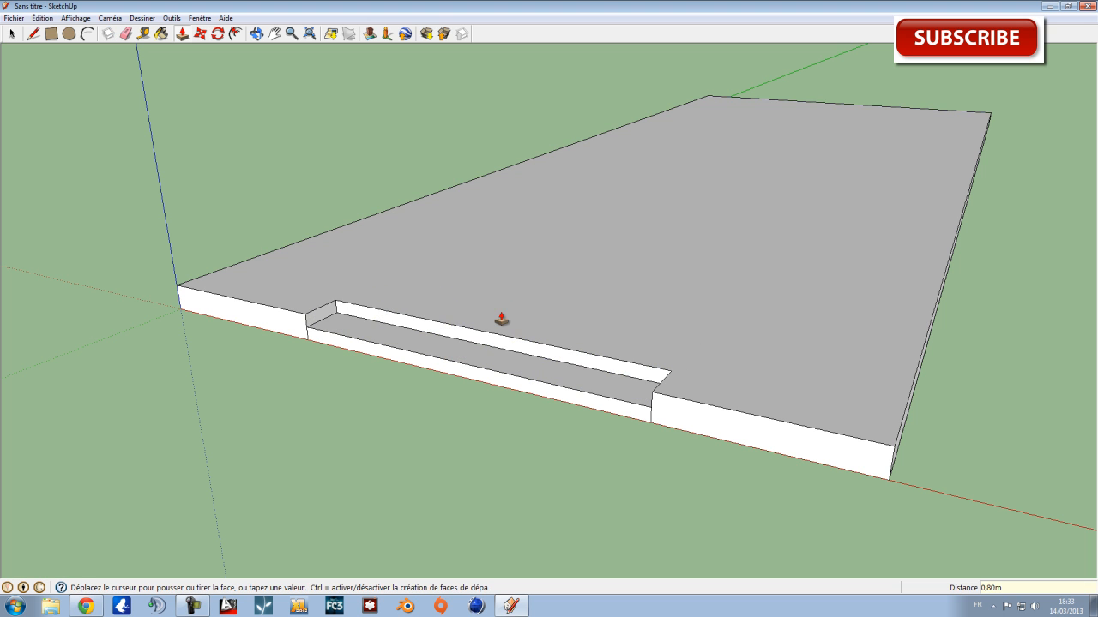
middle_click_drag(637, 228, 544, 429)
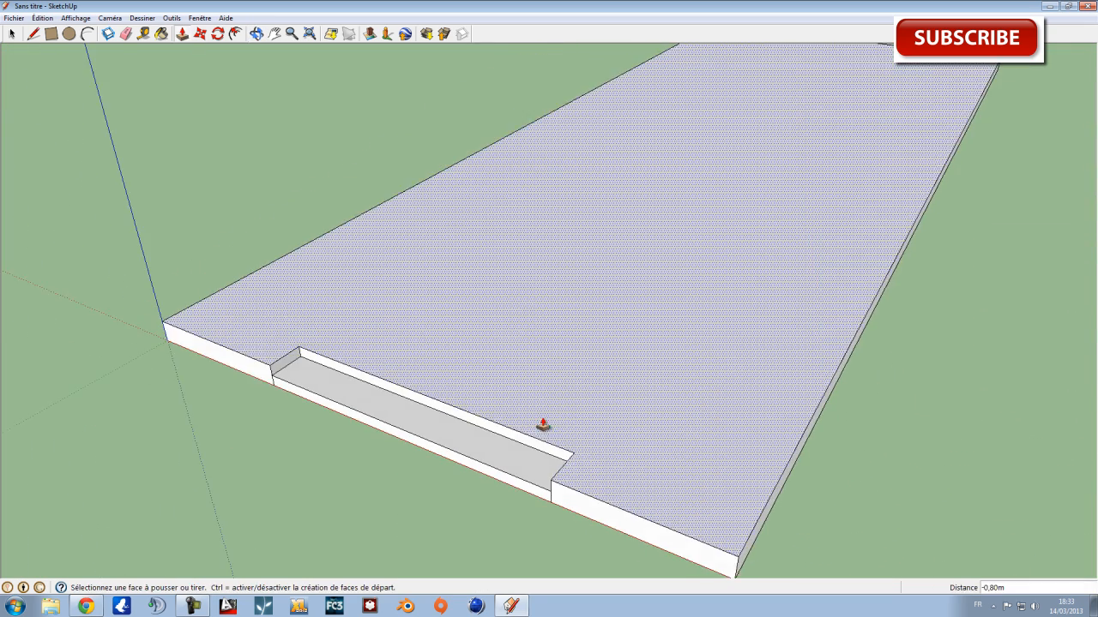
Place a guide line across the slab's top face, parallel to the notched short edge at 4 m from it.
scroll(543, 427, "down", 3)
middle_click_drag(598, 369, 529, 417, "shift")
mouse_move(609, 403)
middle_mouse_down()
mouse_move(569, 380)
mouse_move(600, 436)
mouse_move(677, 461)
mouse_move(652, 421)
mouse_move(568, 456)
mouse_move(593, 461)
mouse_move(531, 417)
middle_mouse_up()
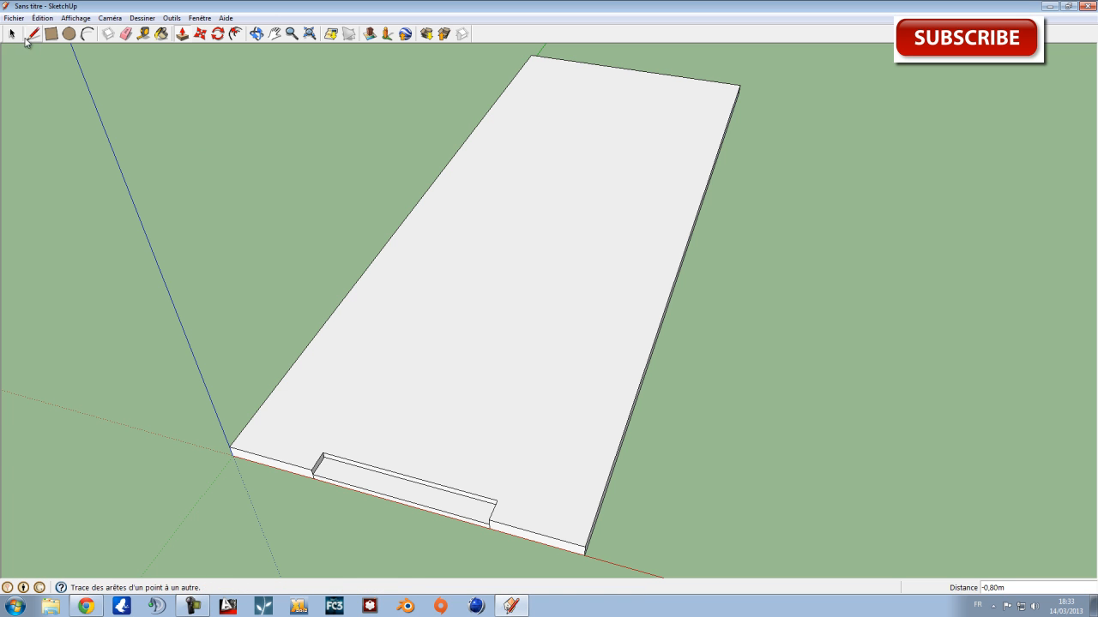
left_click(144, 34)
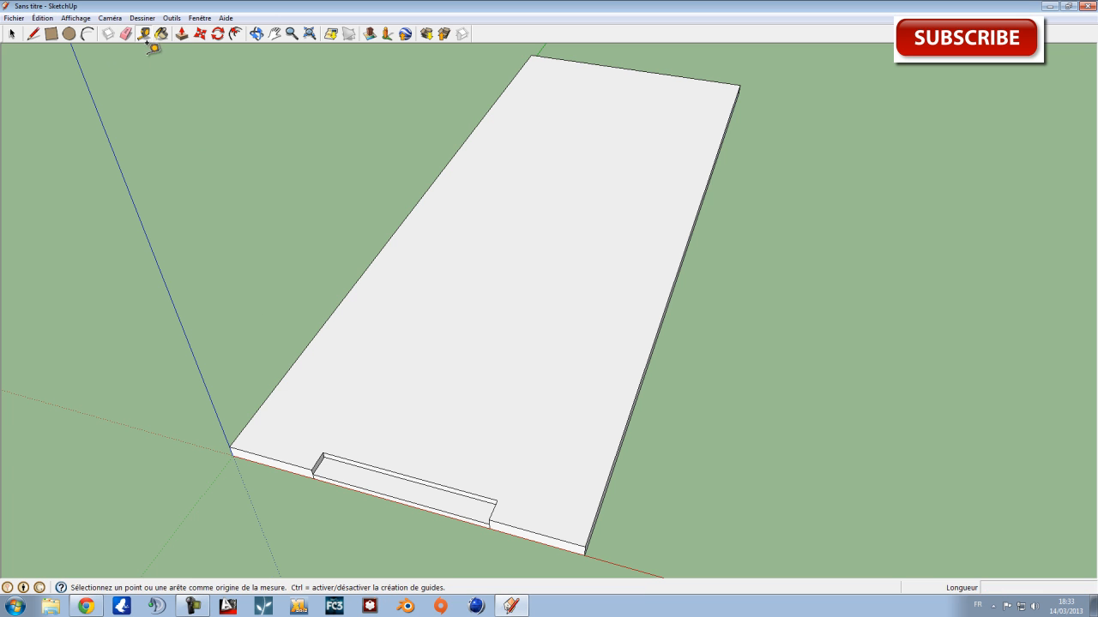
left_click(283, 458)
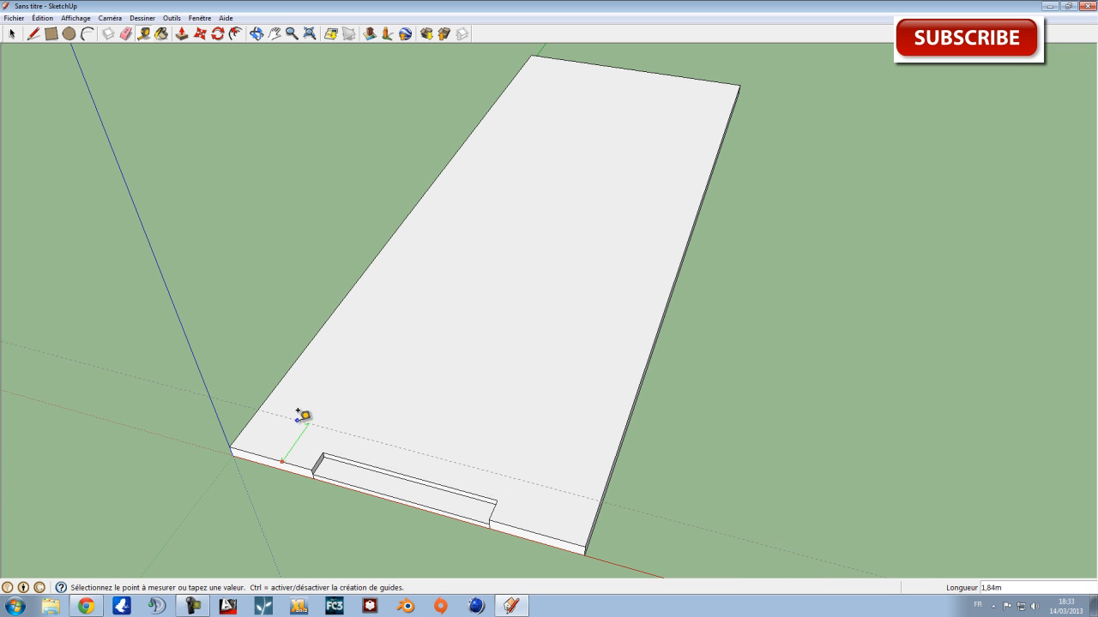
left_click(354, 372)
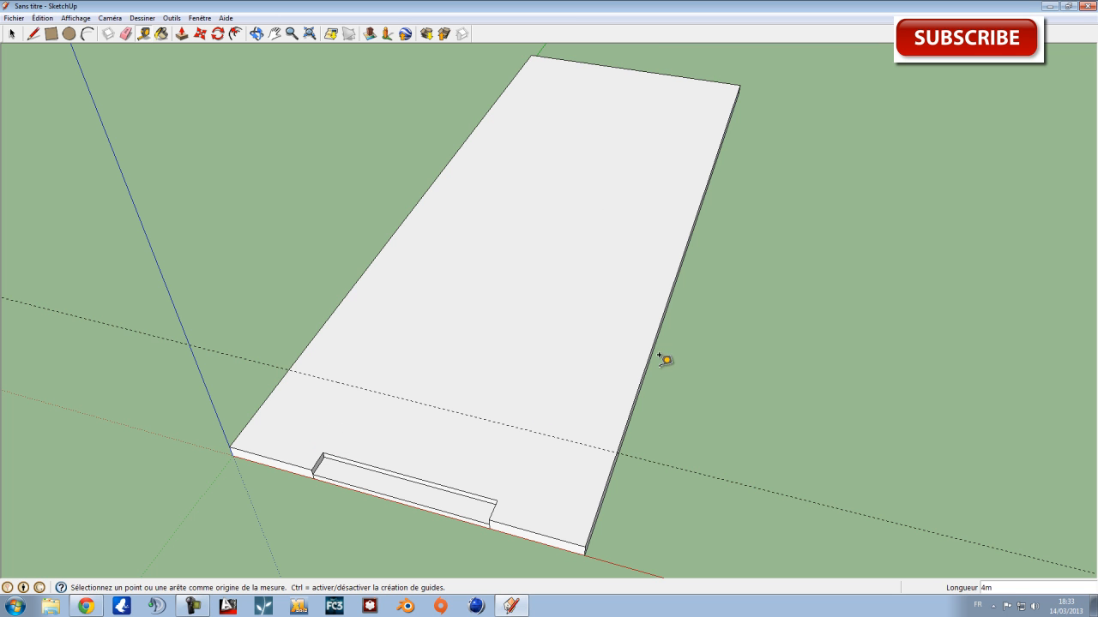
Place a guide line 1 m inside the slab's long edge that starts at the origin.
left_click(297, 358)
left_click(326, 361)
type("1m")
key("Return")
Place a matching guide line 1 m inside the opposite long edge of the slab.
left_click(639, 402)
left_click(607, 397)
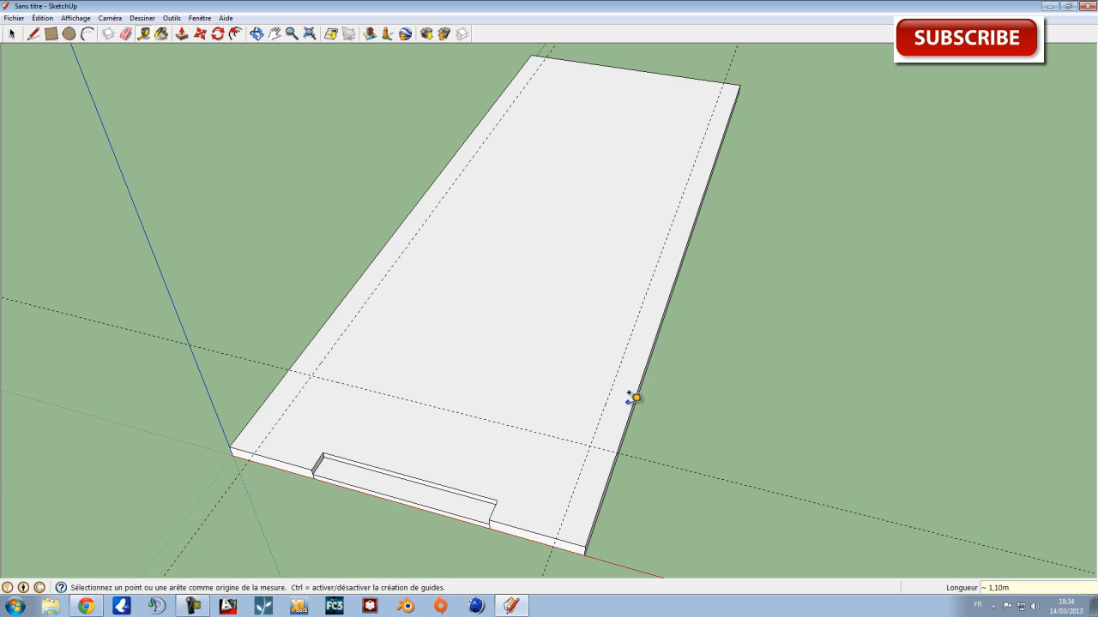
type("1")
middle_click_drag(638, 398, 655, 464)
scroll(564, 380, "up", 5)
left_click(623, 424)
left_click(542, 387)
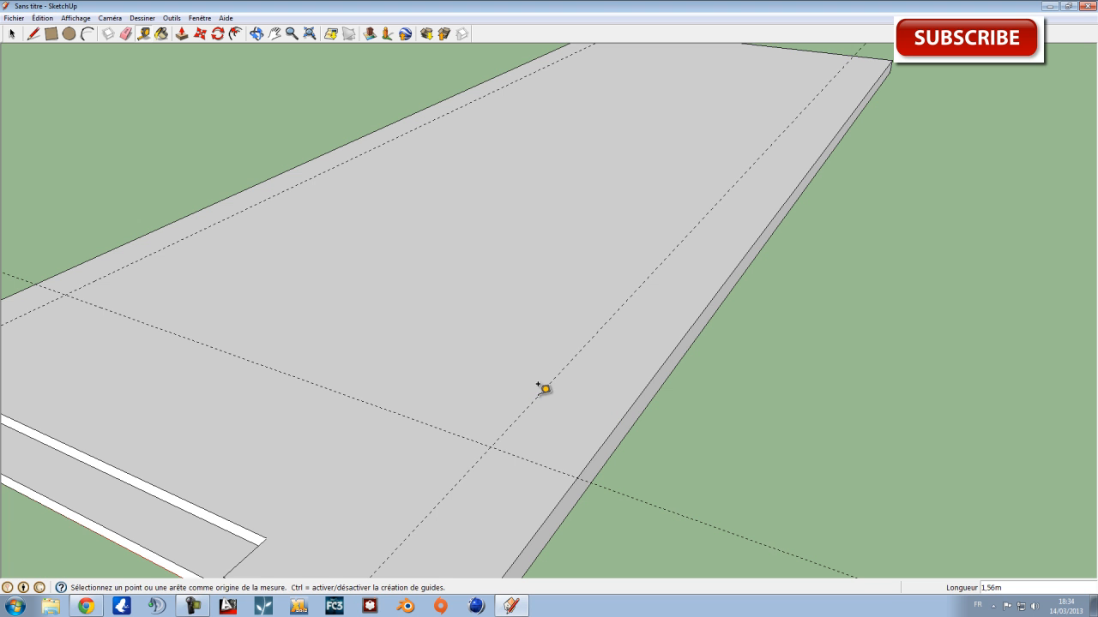
key("Return")
Place a guide line parallel to the far short edge, 8 m inward on the top face.
scroll(679, 321, "down", 5)
middle_click_drag(717, 199, 608, 266)
scroll(636, 249, "down", 3)
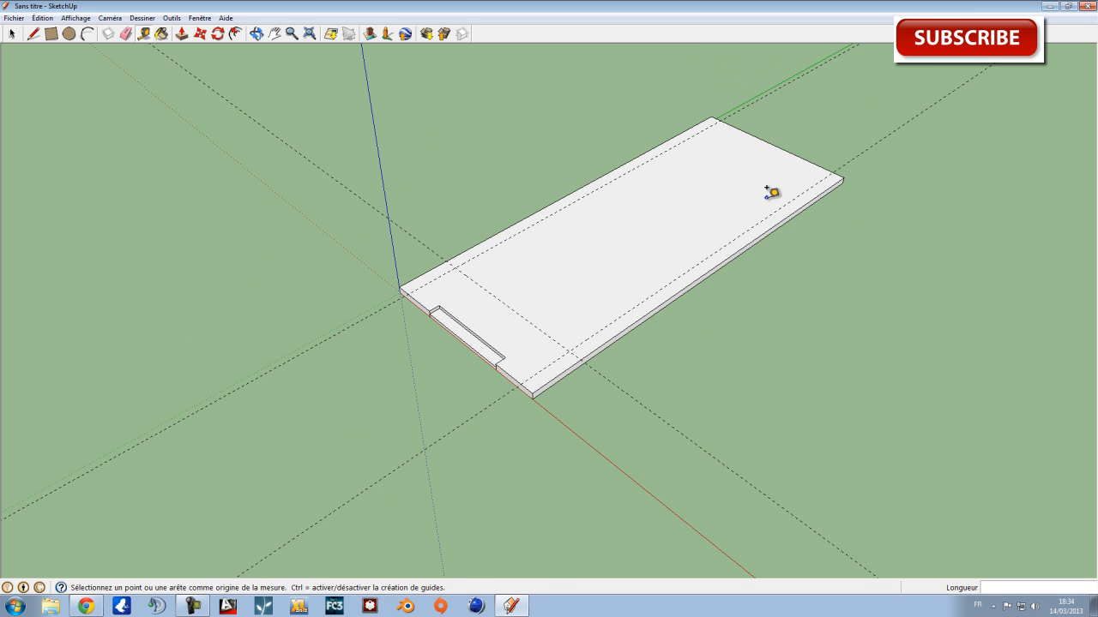
middle_click_drag(779, 185, 724, 231)
middle_click_drag(840, 220, 562, 298, "shift")
scroll(607, 244, "up", 3)
scroll(636, 240, "down", 1)
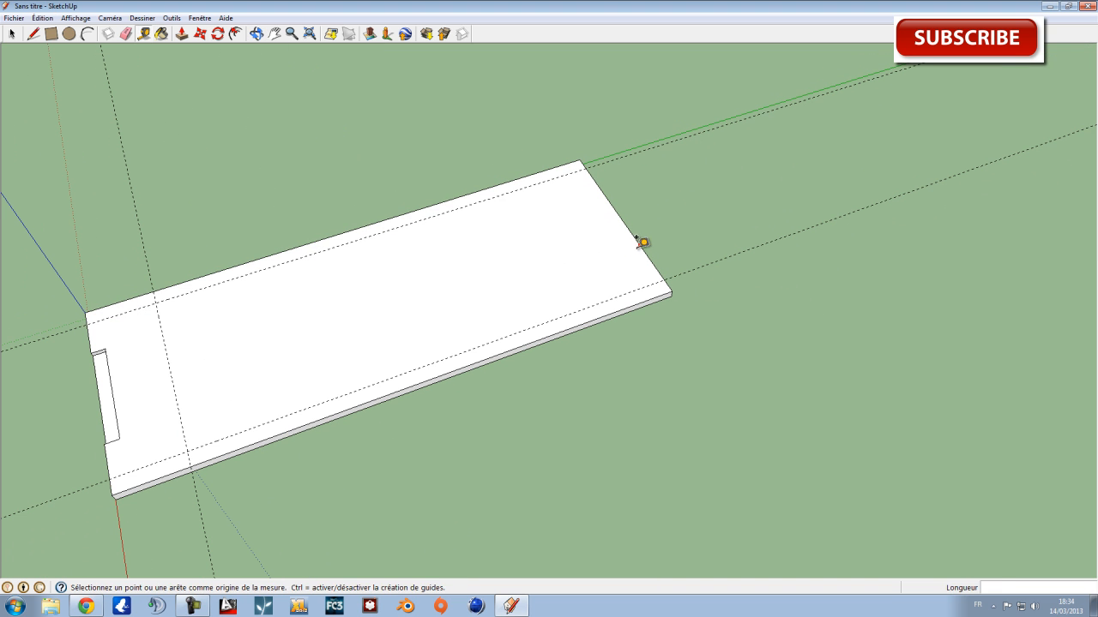
left_click(637, 243)
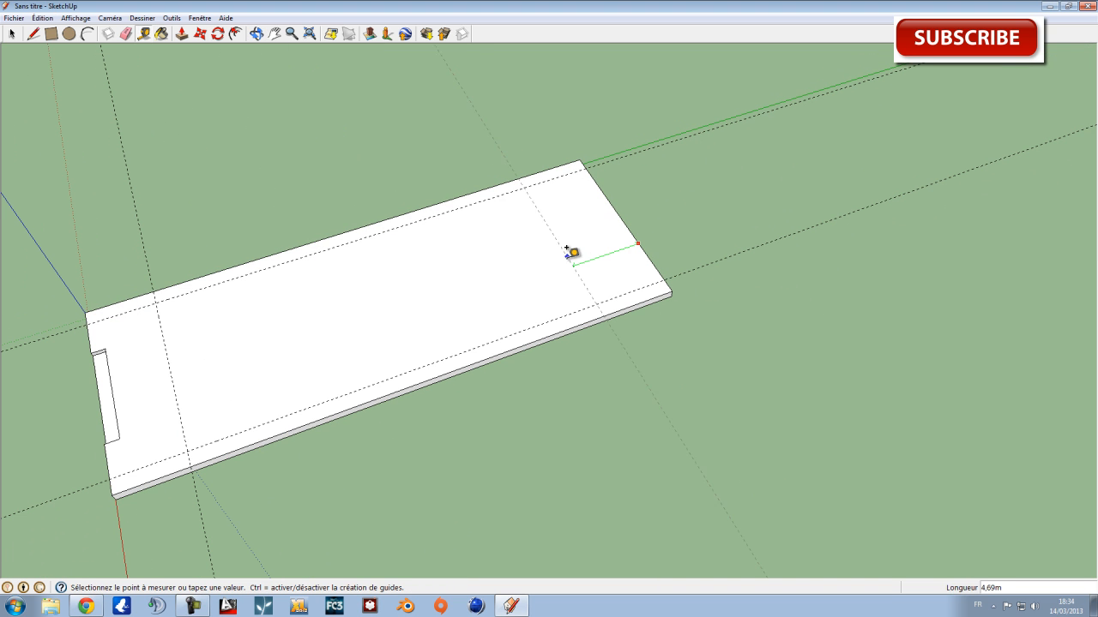
left_click(511, 260)
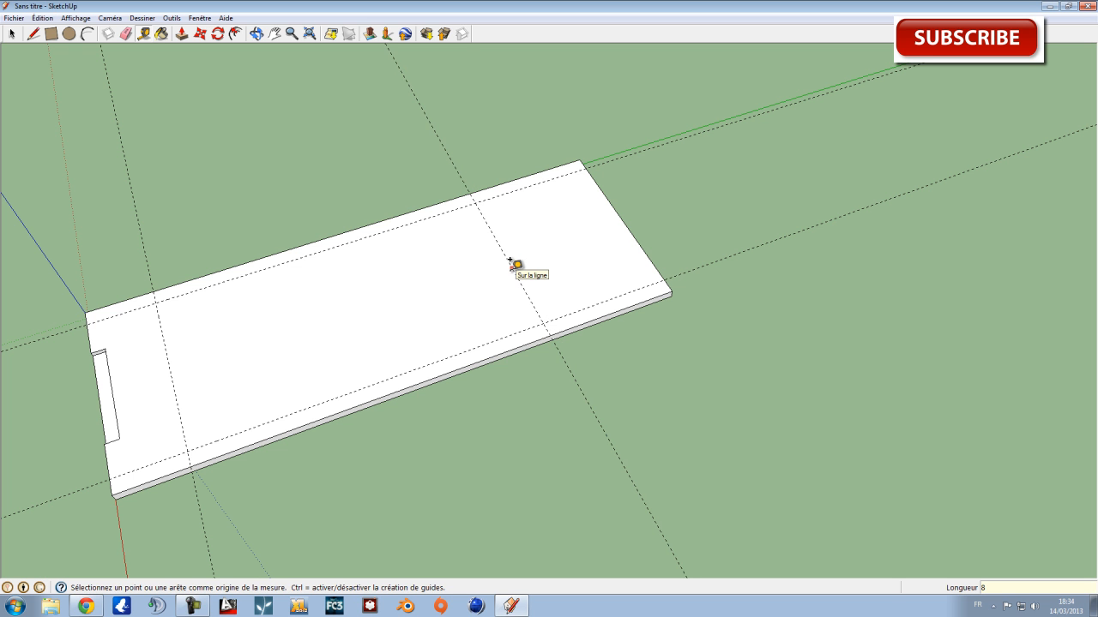
Try to draw a thin rectangle between the two long guides at the 4 m guide, entering 11,15,0,2 as dimensions, and undo it.
middle_click_drag(424, 338, 723, 320)
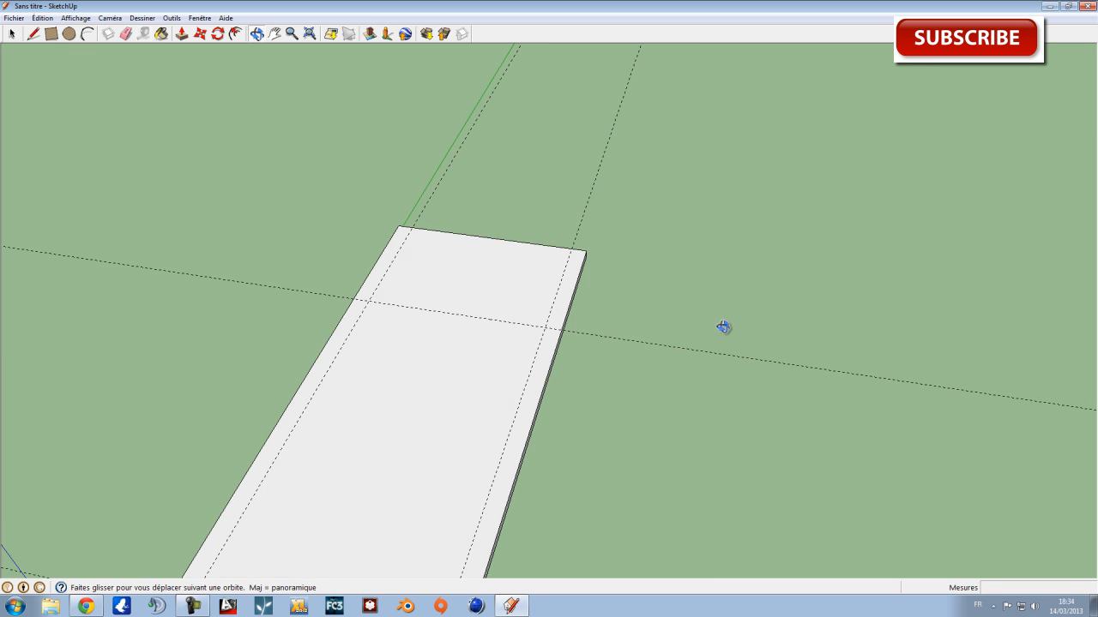
middle_click_drag(509, 458, 732, 387)
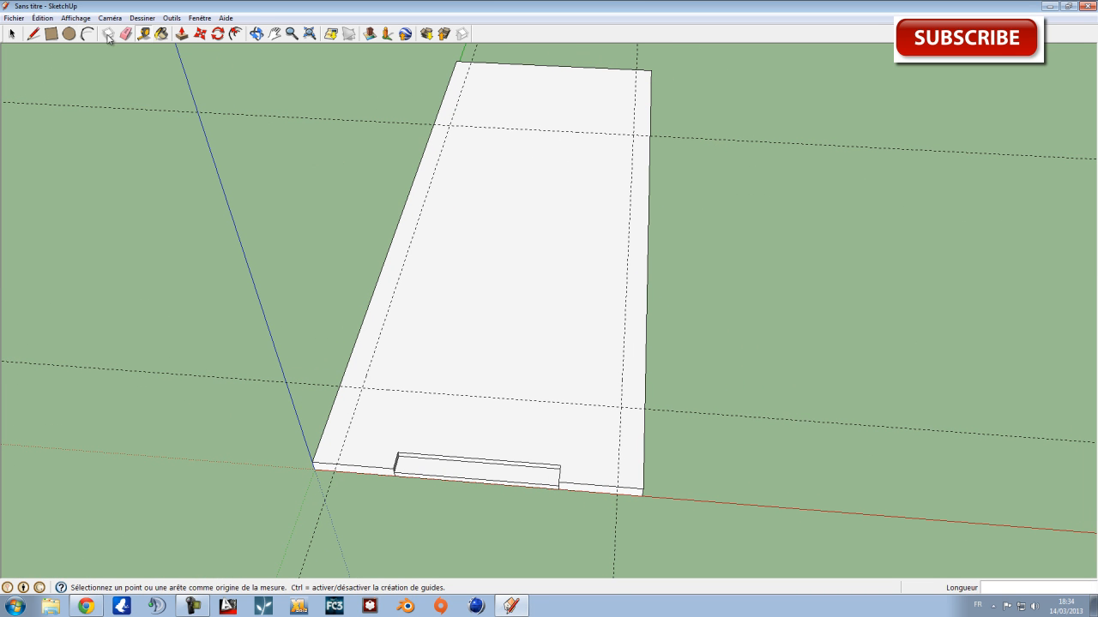
left_click(52, 36)
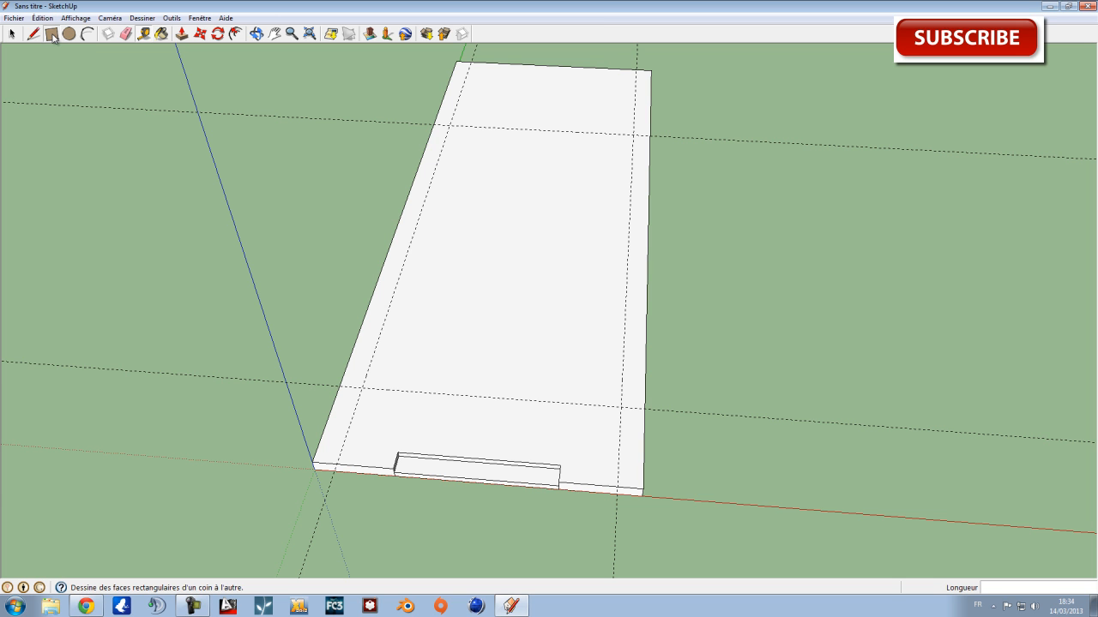
left_click(362, 387)
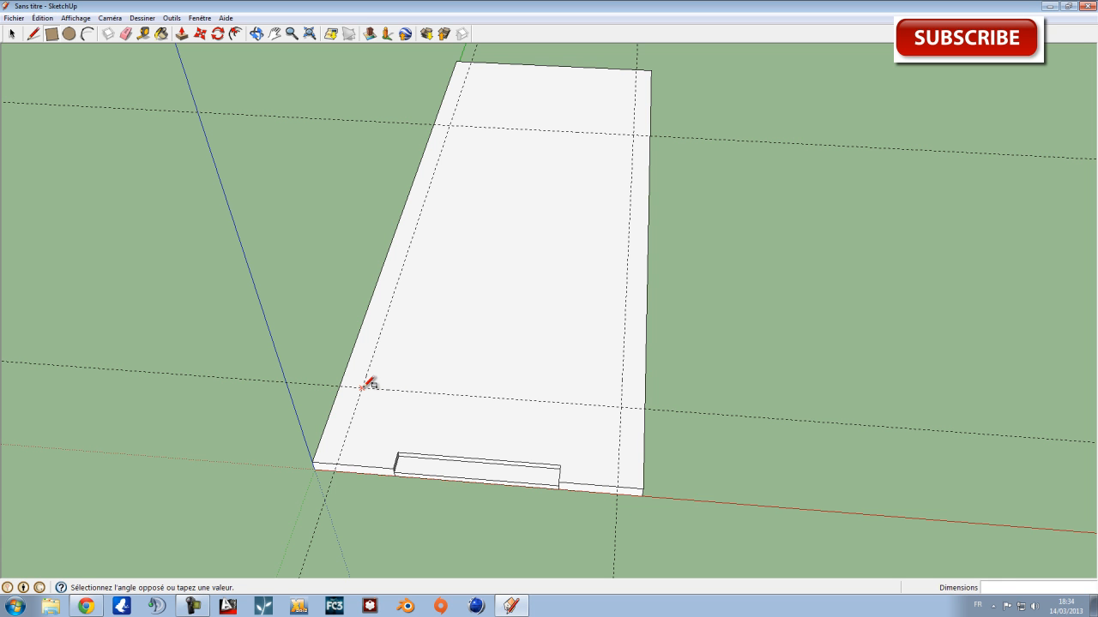
scroll(600, 389, "up", 3)
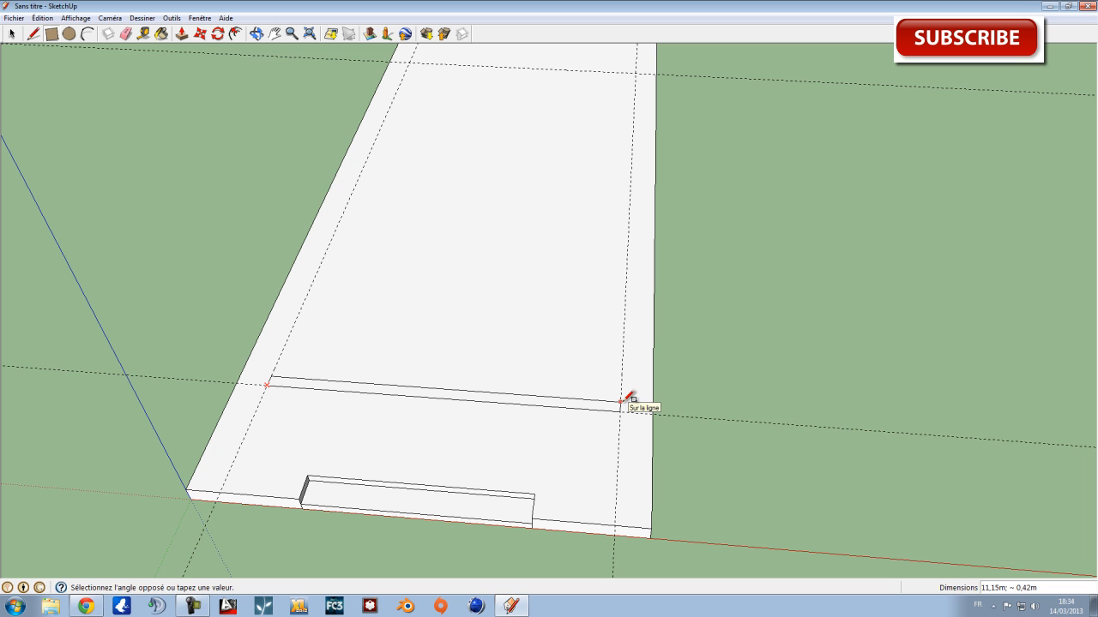
left_click(621, 400)
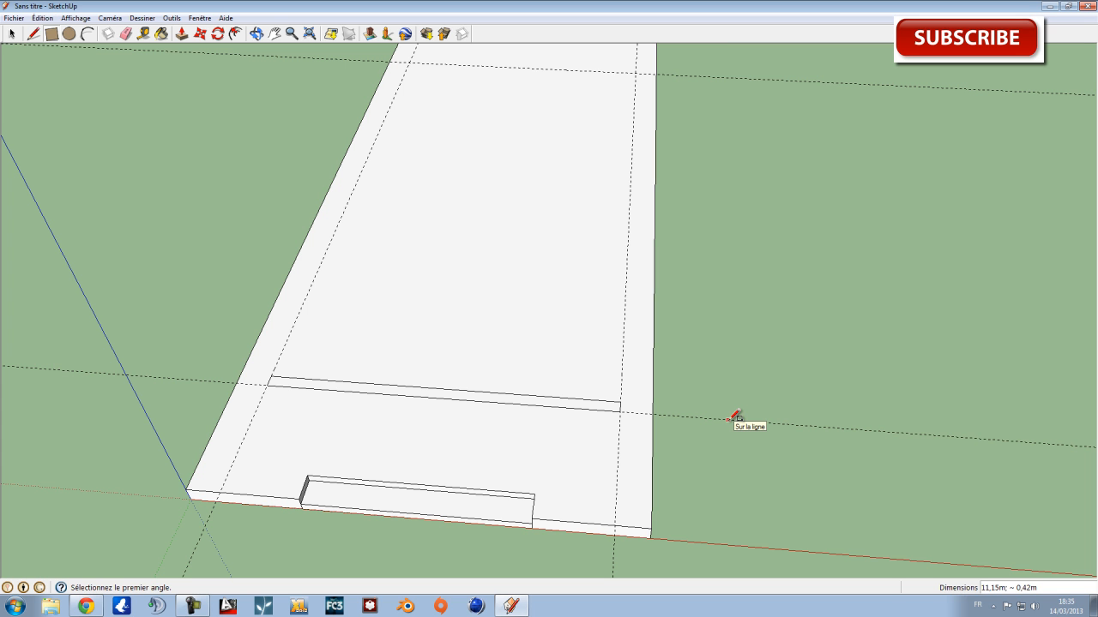
type("11")
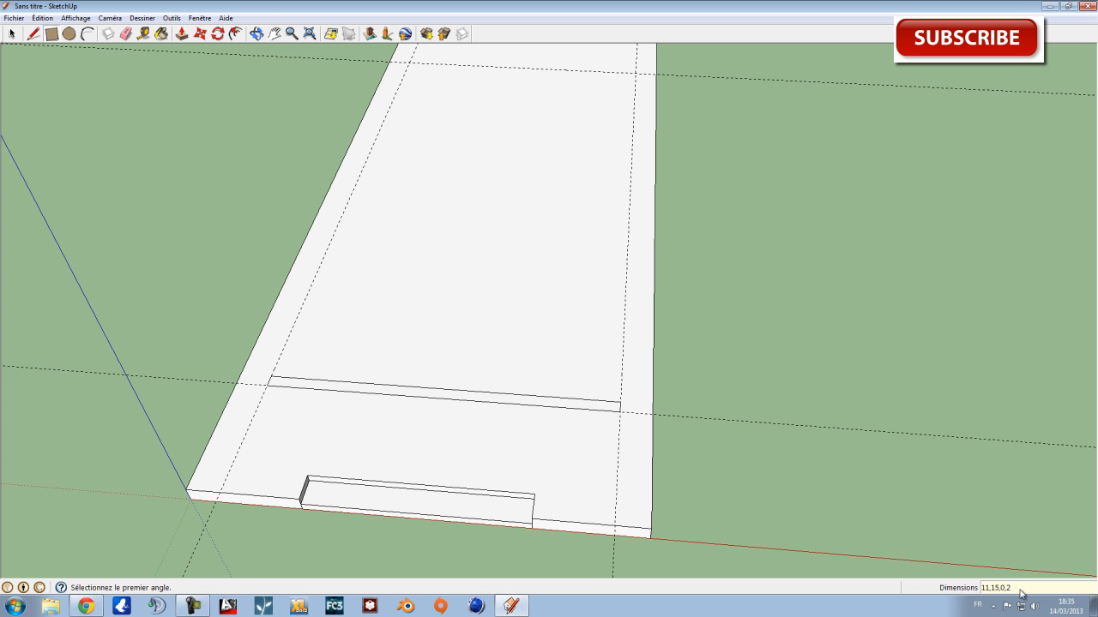
key("ctrl+z")
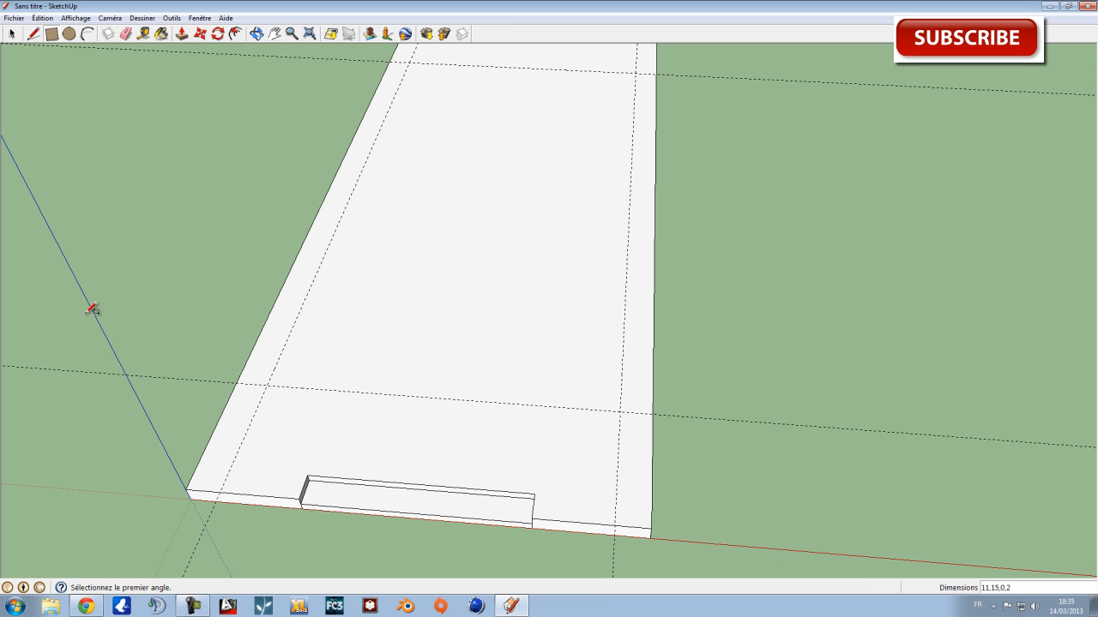
Draw an 11,15 by 0,2 m rectangle along the 4 m guide, starting at its intersection with the origin-side long guide.
left_click(267, 385)
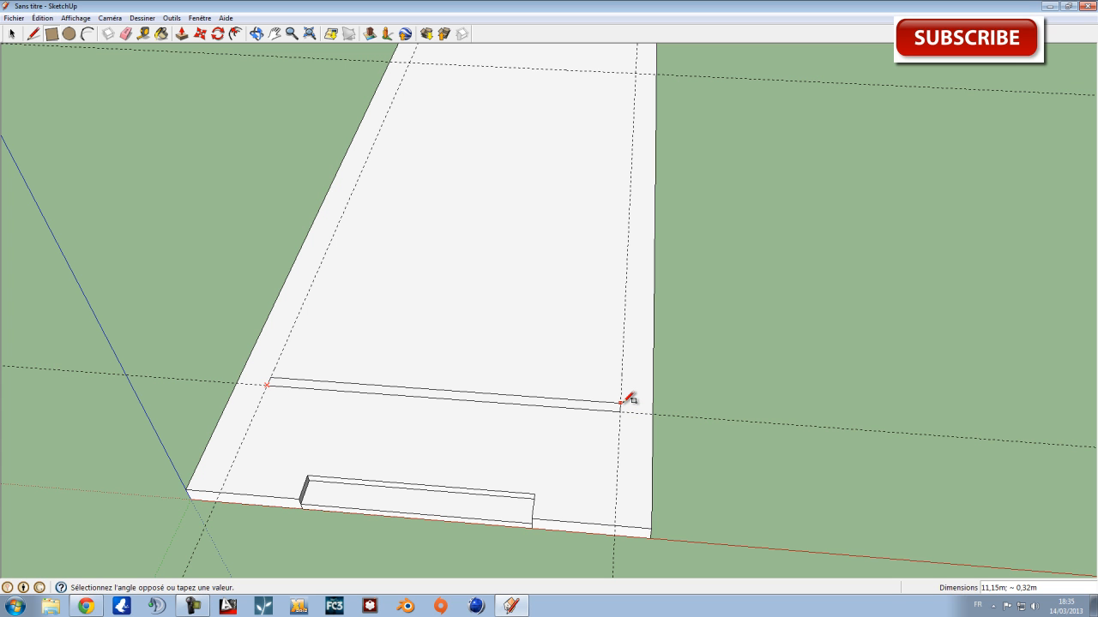
type("1")
left_click(622, 403)
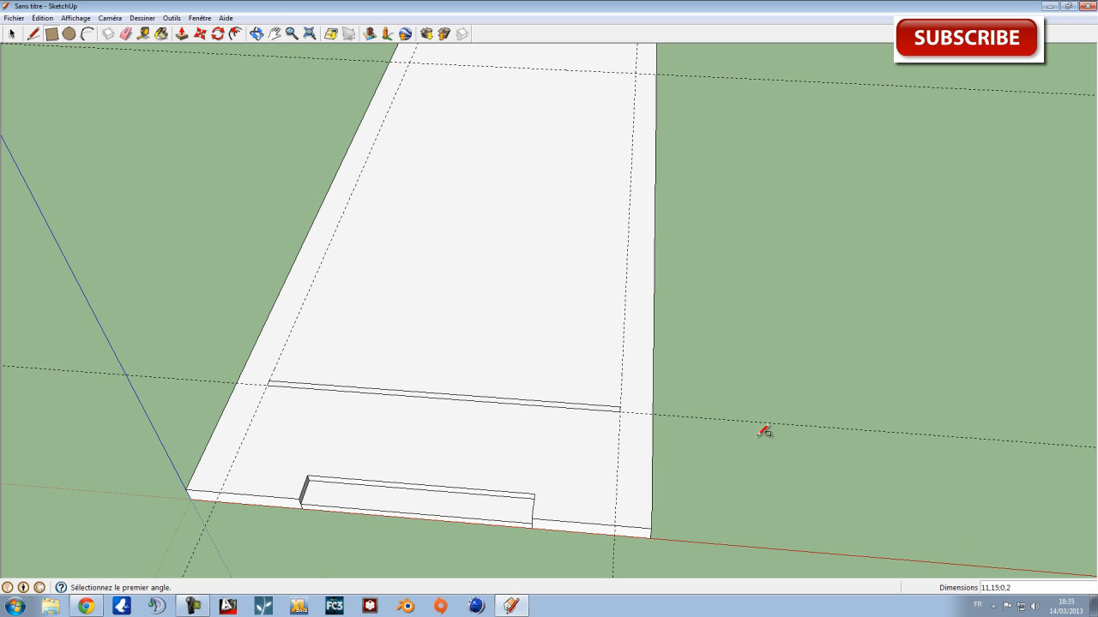
Copy the thin rectangle and paste it between the long guides, next to the far cross guide.
middle_click_drag(849, 459, 735, 403)
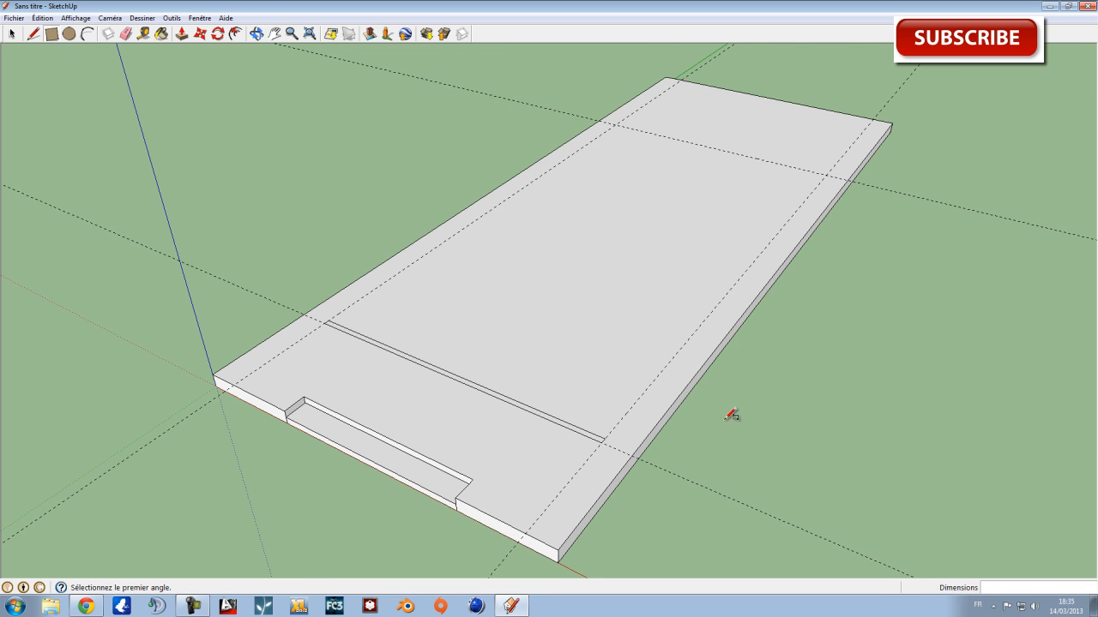
middle_click_drag(741, 473, 960, 566)
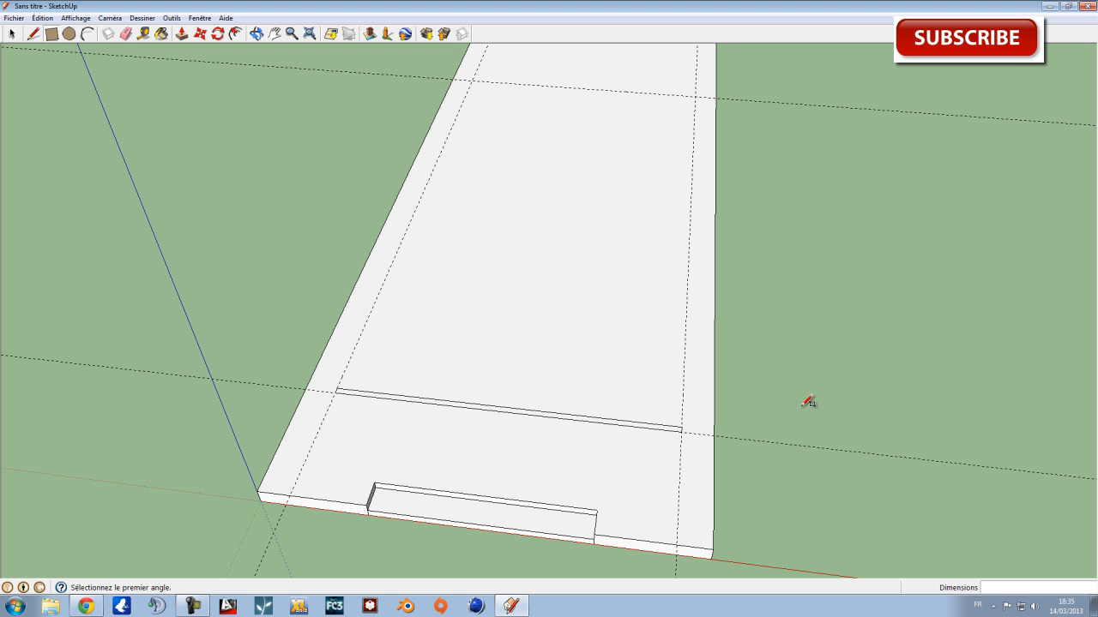
middle_click_drag(760, 399, 632, 412)
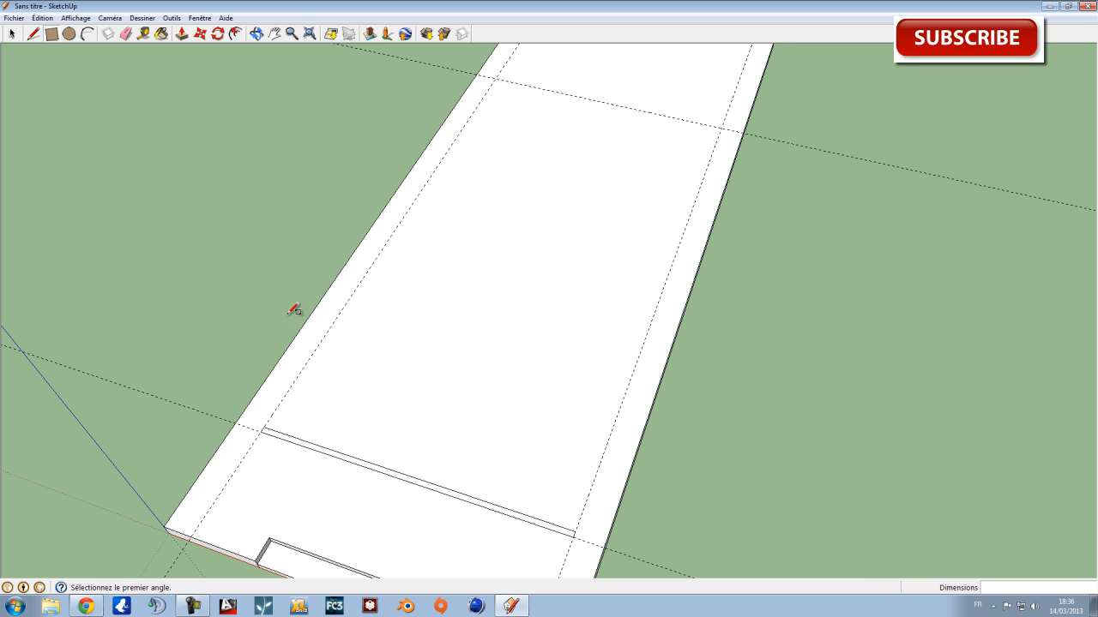
middle_click_drag(184, 174, 234, 171)
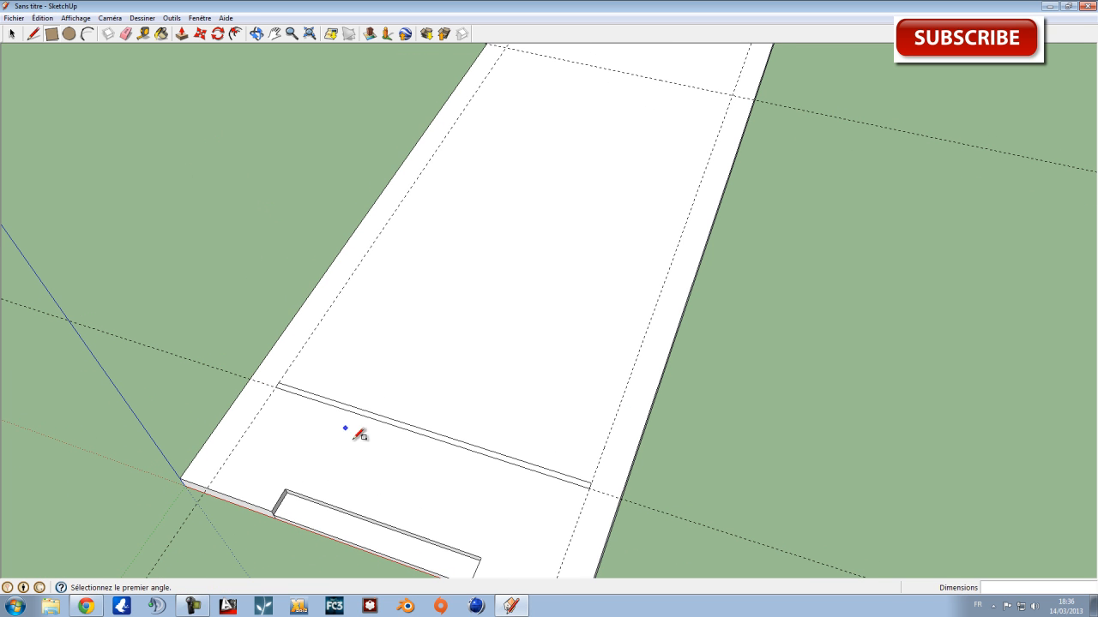
left_click(12, 35)
left_click_drag(258, 337, 616, 496)
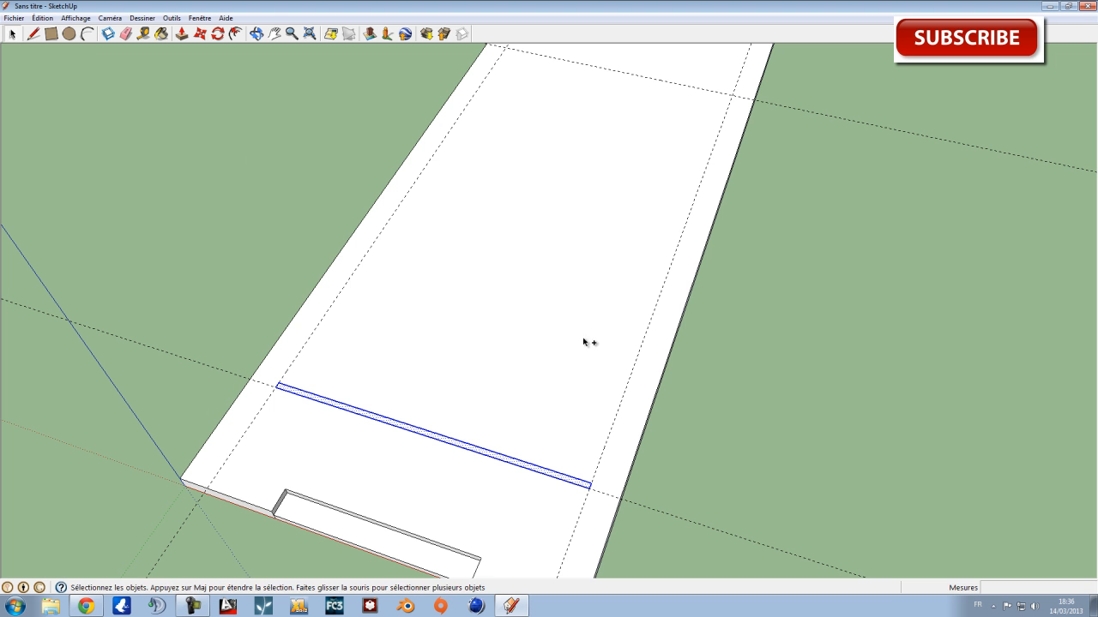
key("ctrl+v")
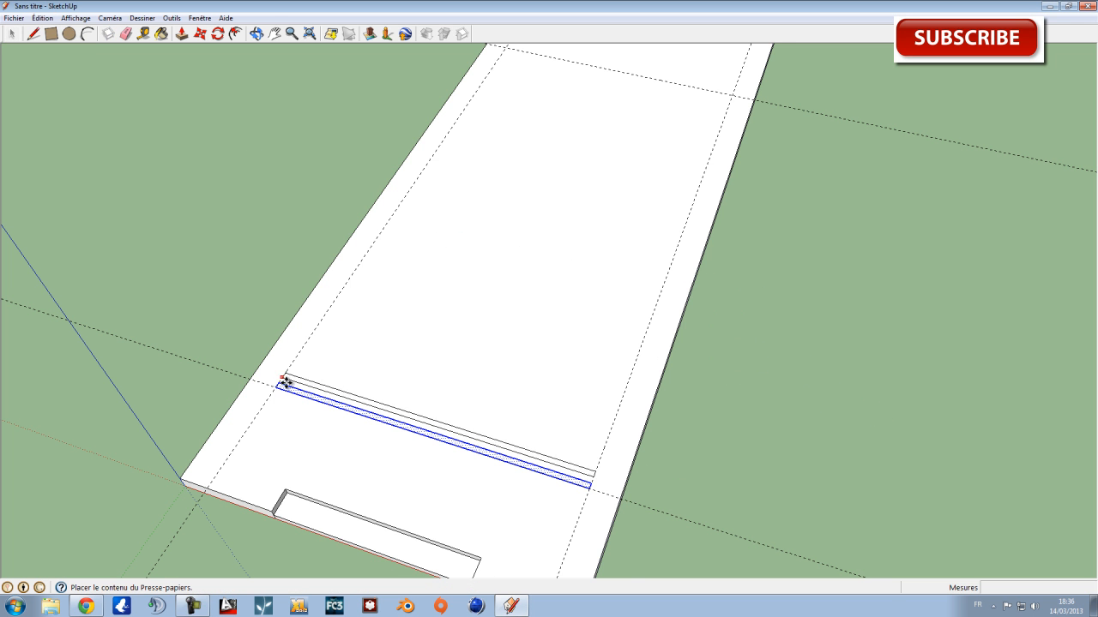
middle_click_drag(486, 95, 497, 36)
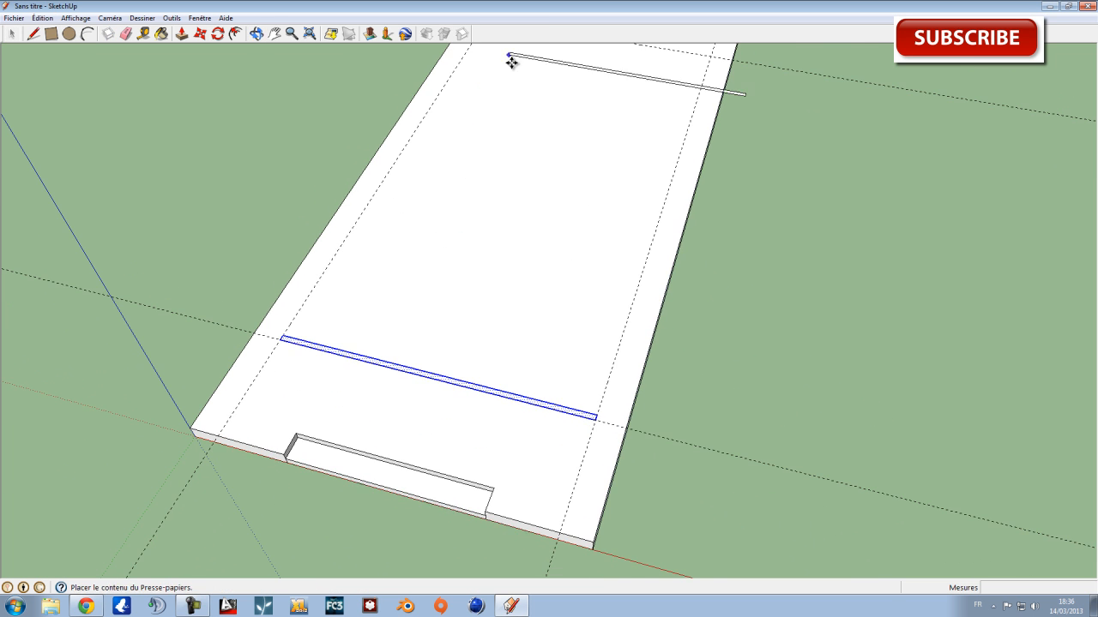
middle_click_drag(512, 111, 523, 415, "shift")
scroll(483, 257, "up", 6)
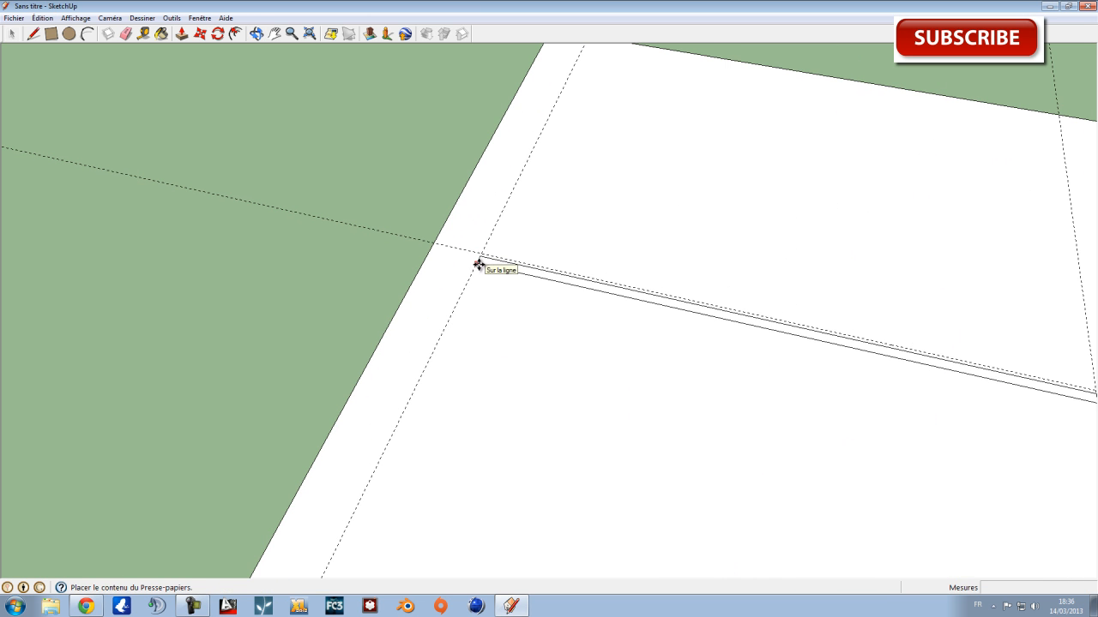
left_click(478, 262)
Move the pasted rectangle so its outer corner snaps to the intersection of the far cross guide and the origin-side long guide.
scroll(484, 261, "up", 2)
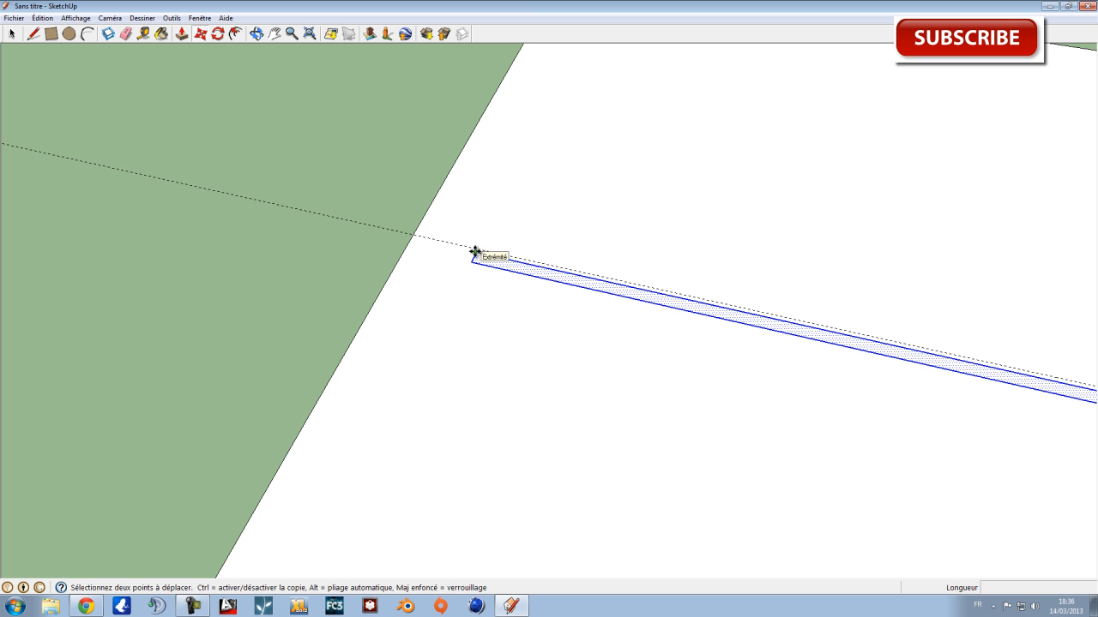
left_click(475, 251)
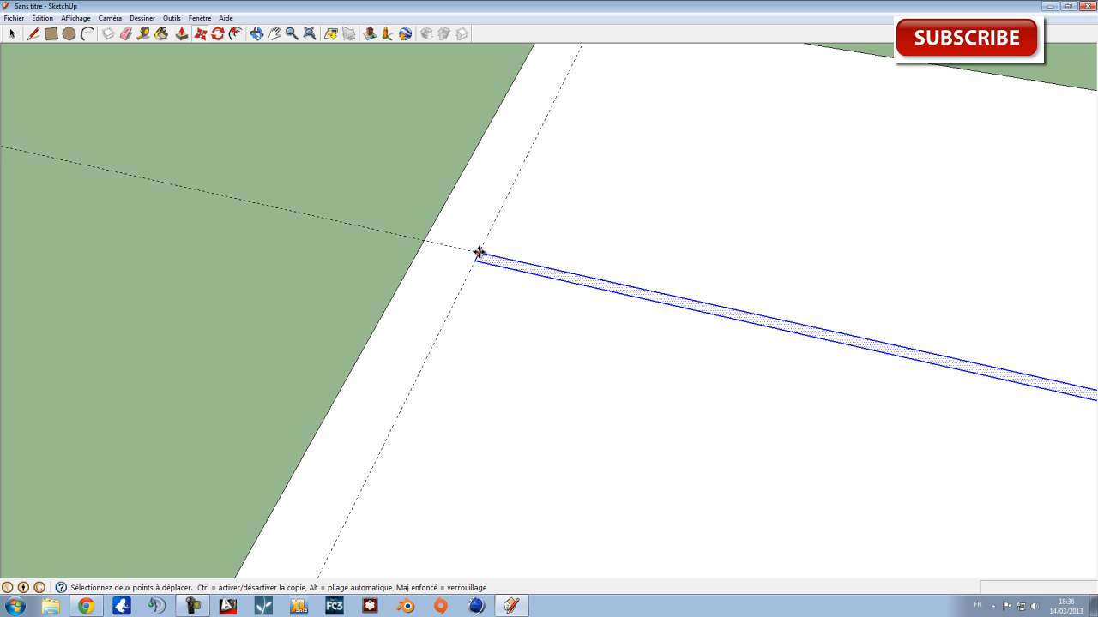
left_click(478, 252)
scroll(494, 307, "down", 1)
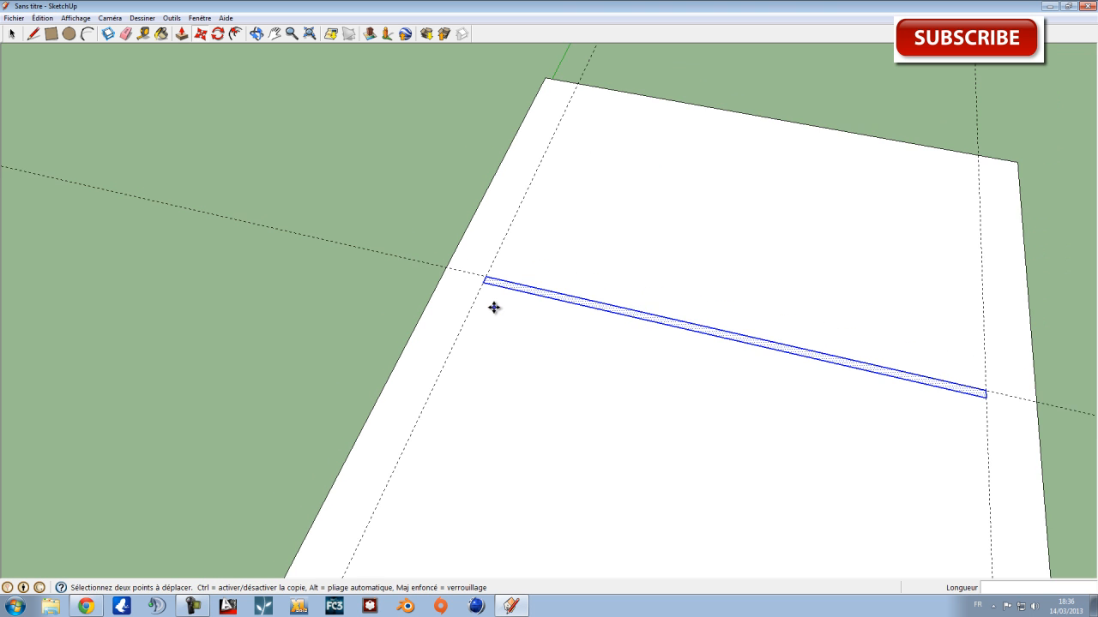
Draw a line along the origin-side long guide, connecting the ends of the two thin rectangles.
scroll(494, 307, "down", 2)
scroll(586, 380, "down", 2)
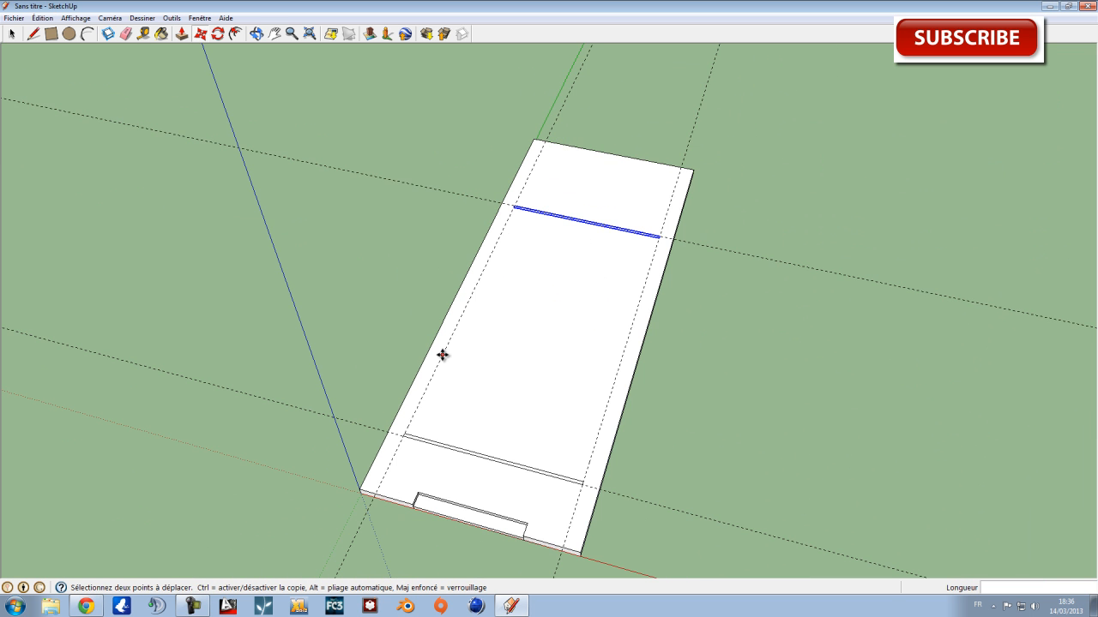
scroll(443, 354, "up", 1)
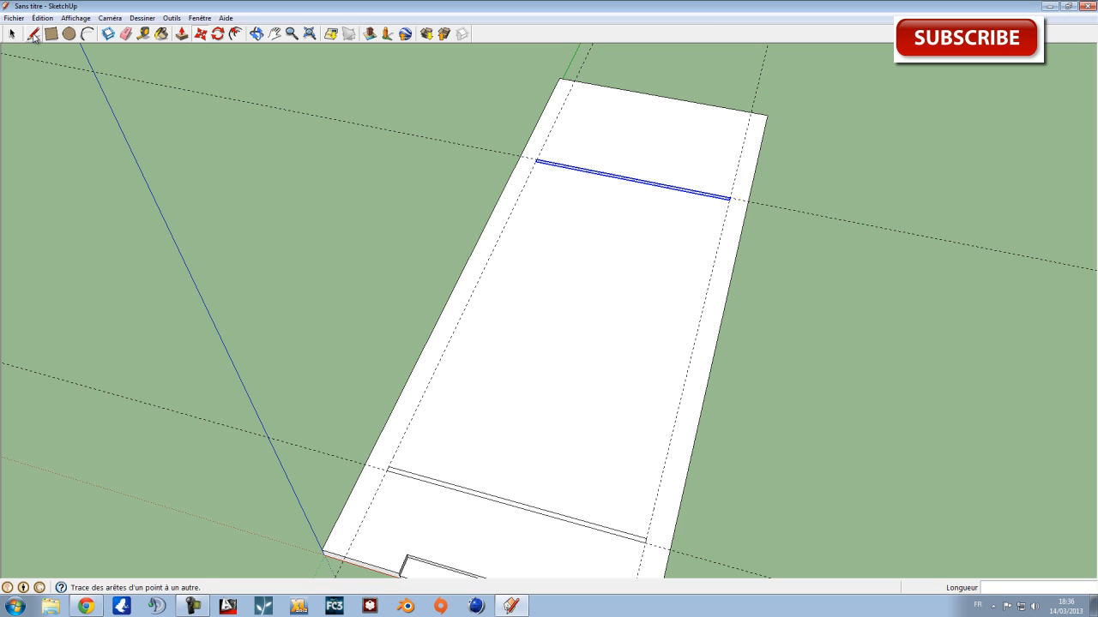
left_click(34, 34)
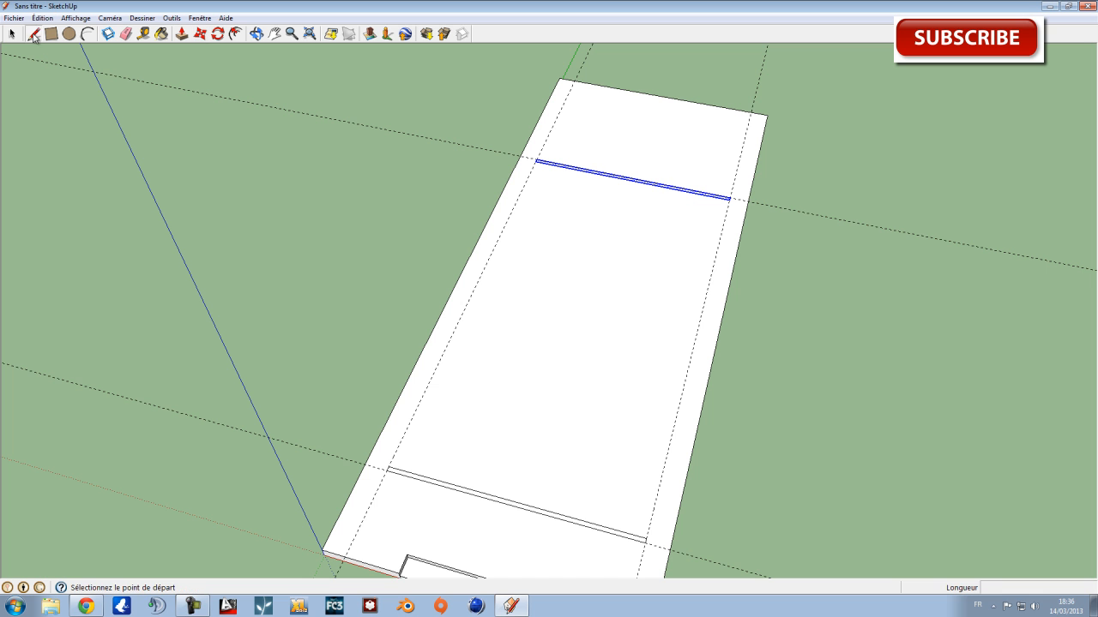
left_click(388, 465)
scroll(538, 157, "up", 3)
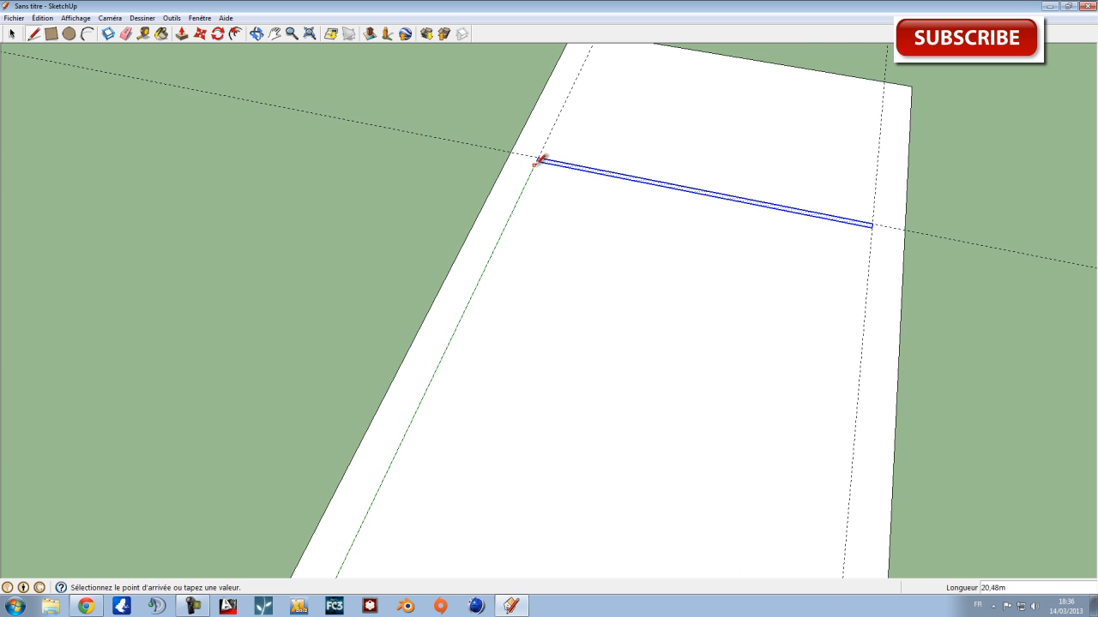
left_click(538, 160)
scroll(512, 317, "down", 2)
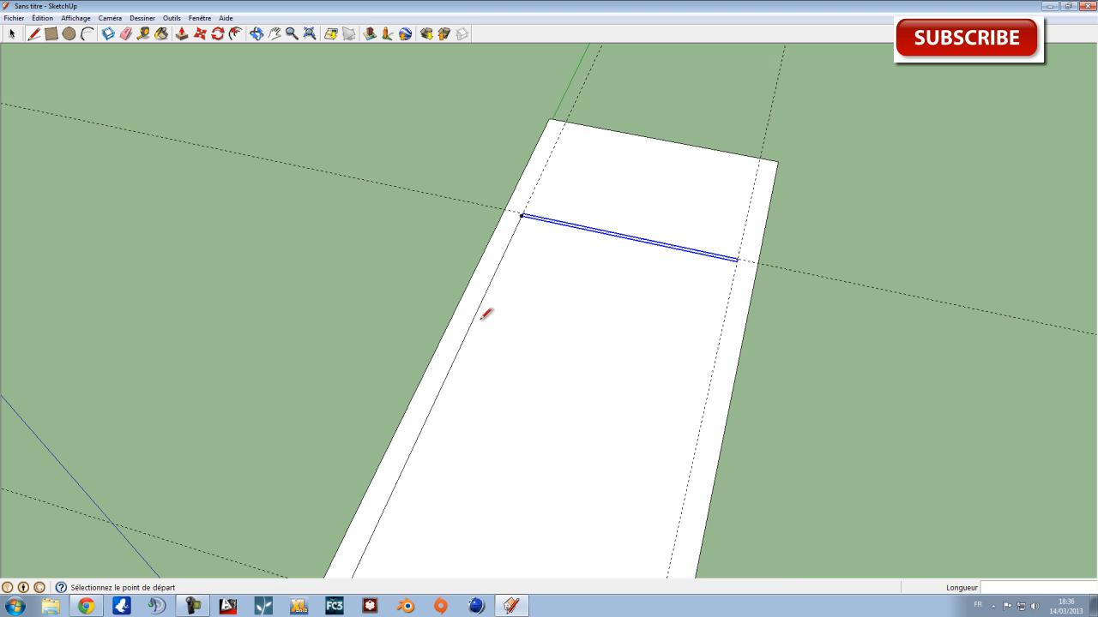
middle_click_drag(388, 281, 426, 219, "shift")
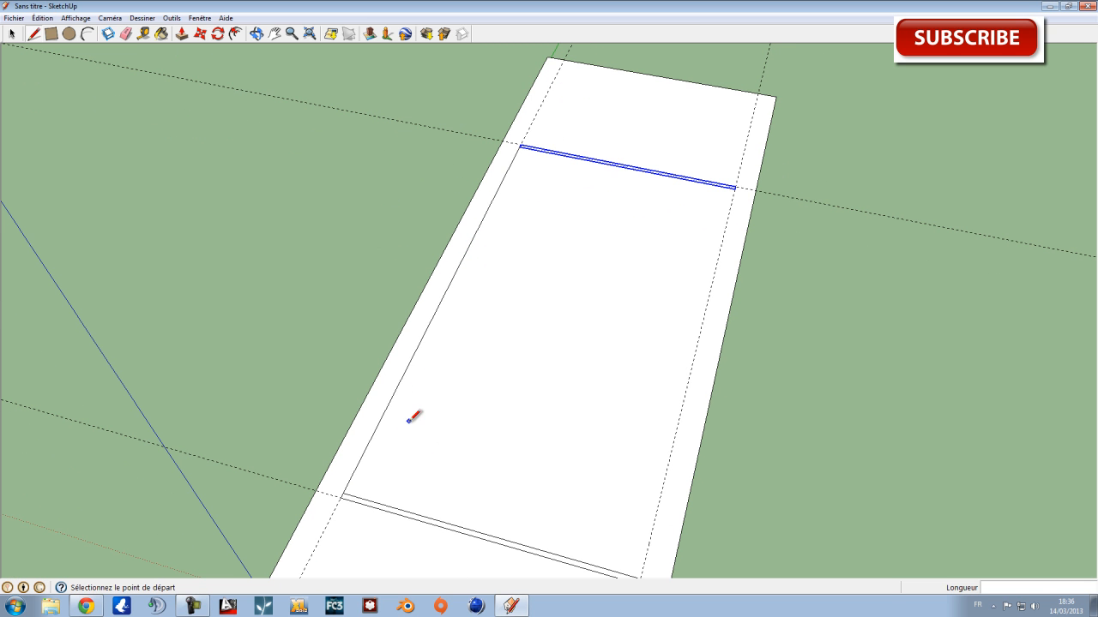
Examine both ends of the new line where it meets the far and near thin rectangles.
middle_click_drag(480, 248, 476, 306)
scroll(467, 309, "up", 3)
middle_click_drag(400, 260, 448, 250)
scroll(444, 251, "up", 3)
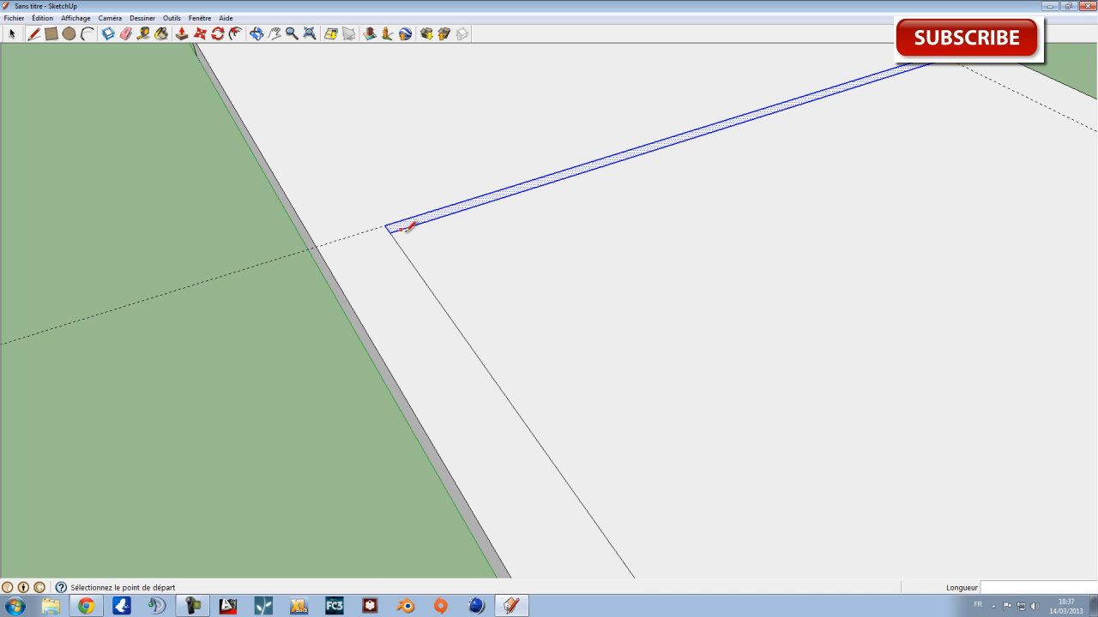
scroll(397, 230, "down", 3)
middle_click_drag(440, 277, 377, 210)
middle_click_drag(355, 304, 396, 336)
mouse_move(396, 336)
middle_mouse_down("shift")
mouse_move(630, 340)
mouse_move(703, 295)
mouse_move(600, 358)
mouse_move(612, 363)
middle_mouse_up("shift")
scroll(573, 318, "up", 3)
scroll(562, 335, "up", 3)
key("l")
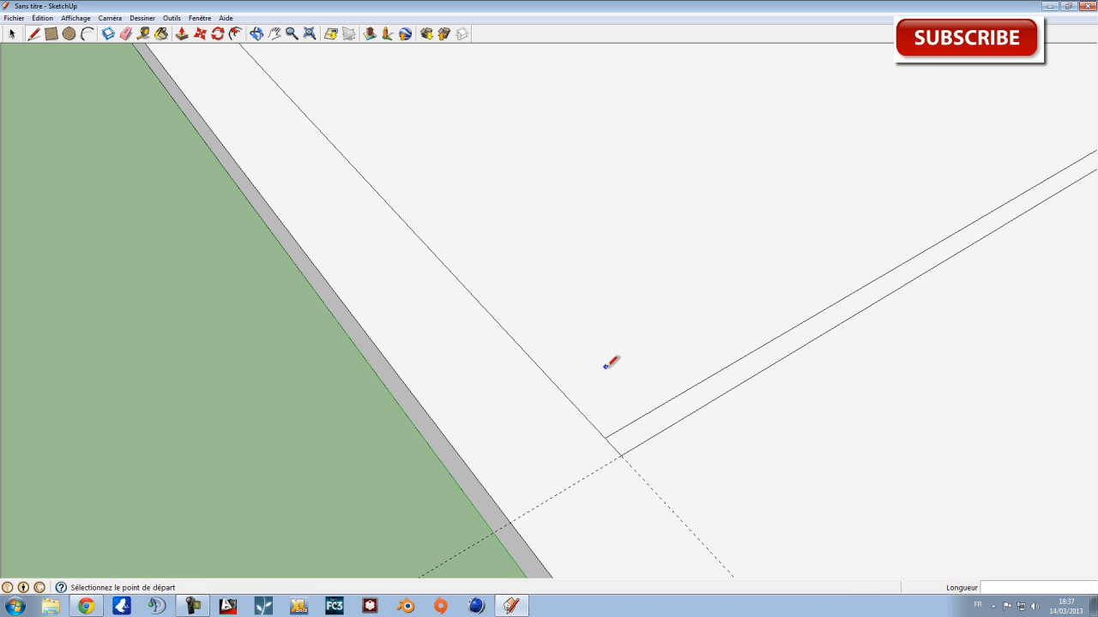
Try twice to make a copy 0,2 m away from the endpoint where the line meets the near thin rectangle.
left_click(201, 34)
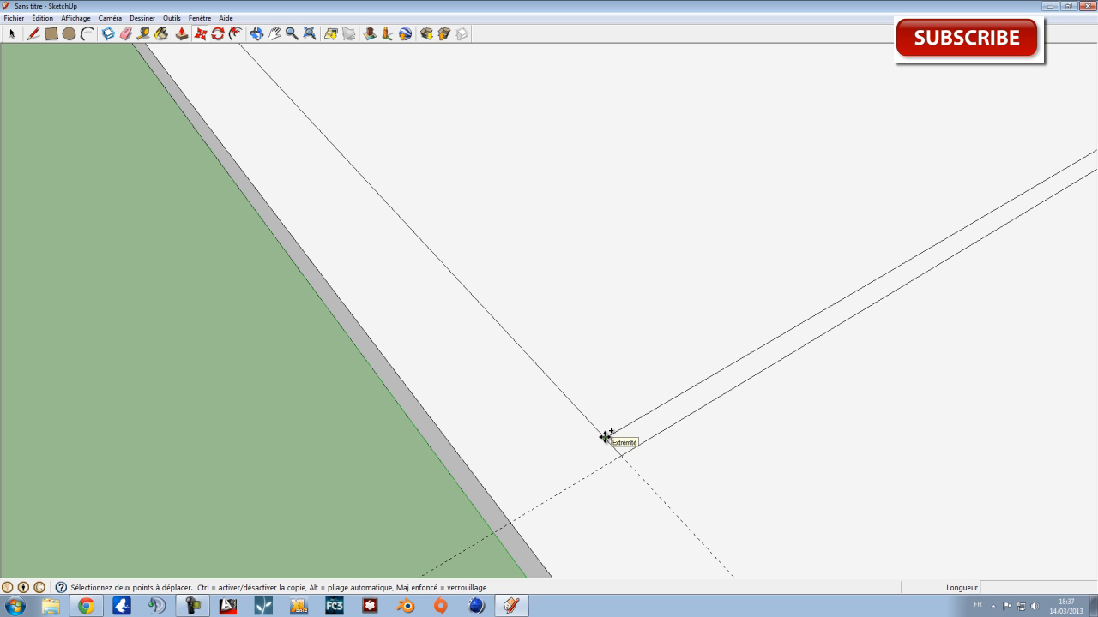
left_click(604, 438)
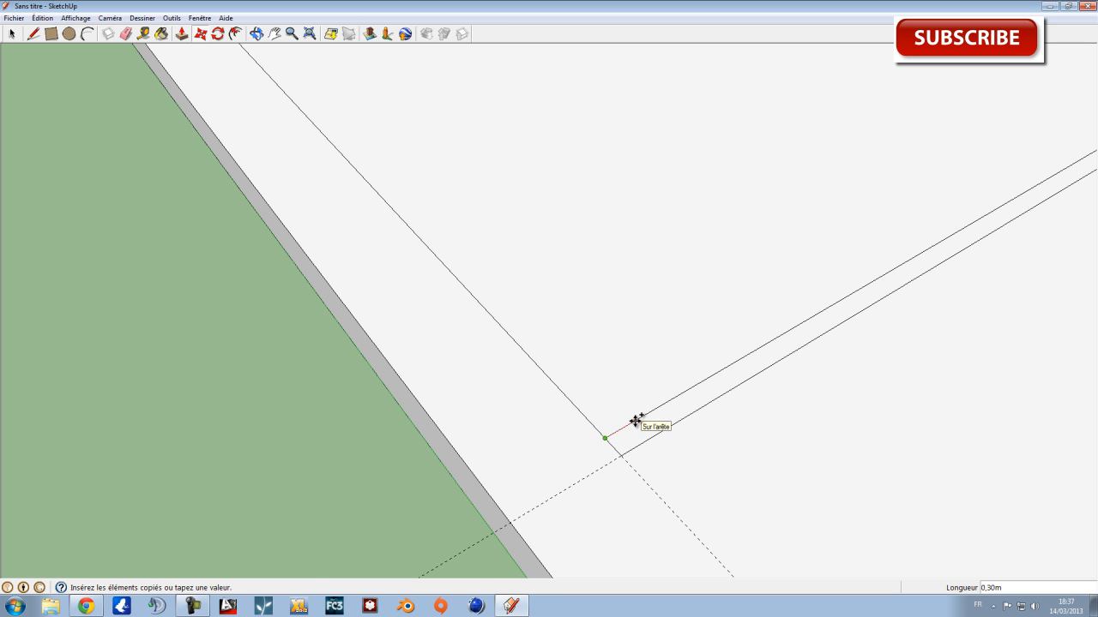
left_click(635, 420)
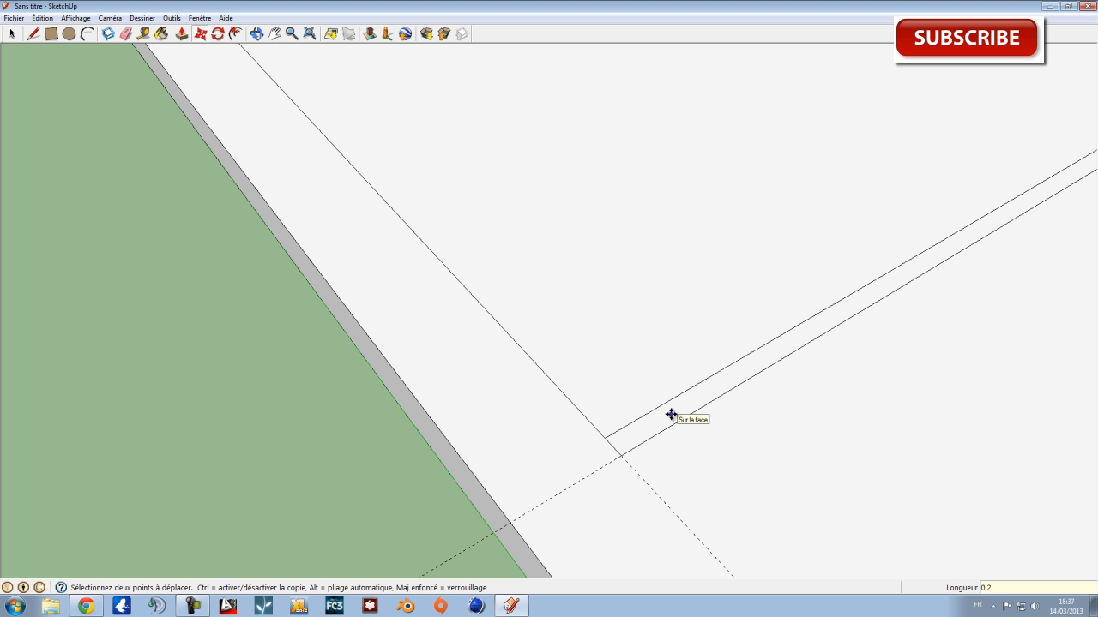
scroll(600, 385, "down", 3)
scroll(512, 248, "down", 3)
scroll(585, 294, "up", 4)
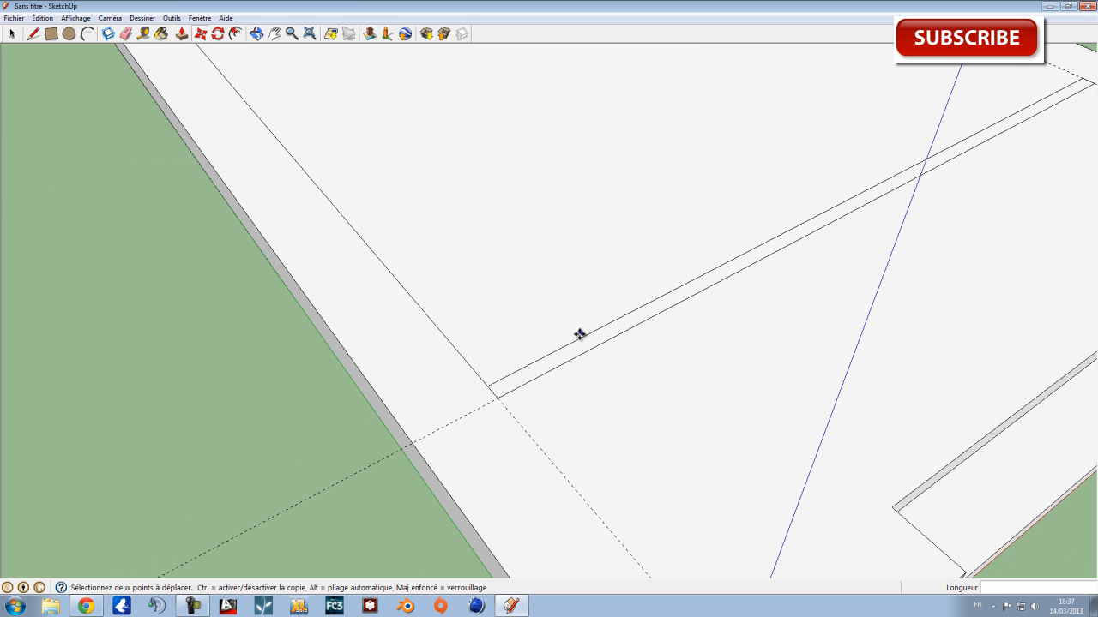
scroll(500, 372, "up", 3)
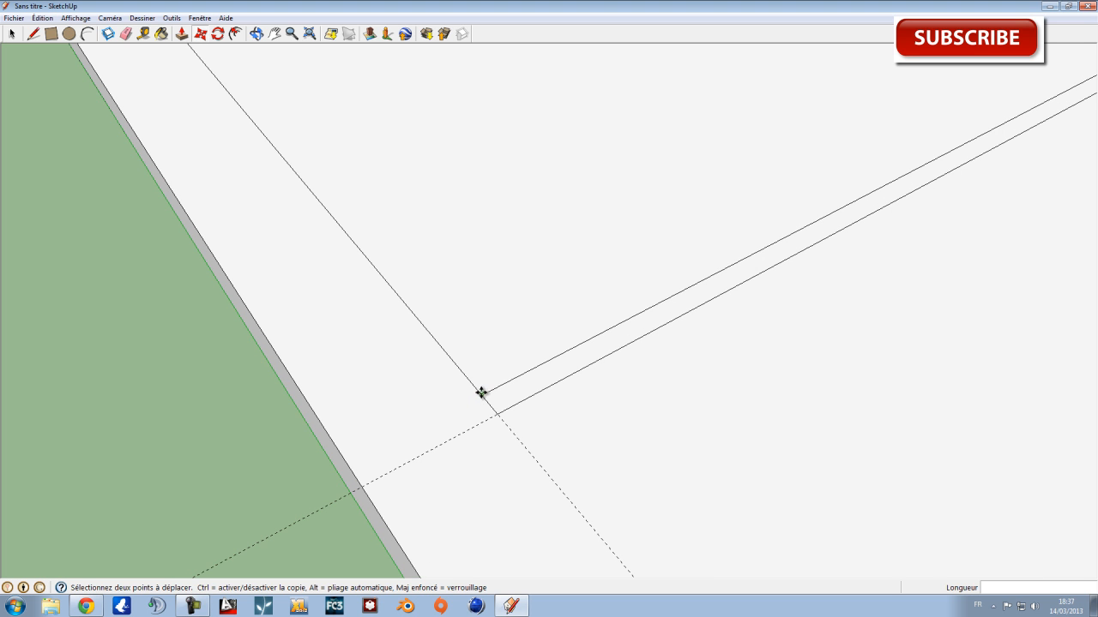
left_click(482, 393)
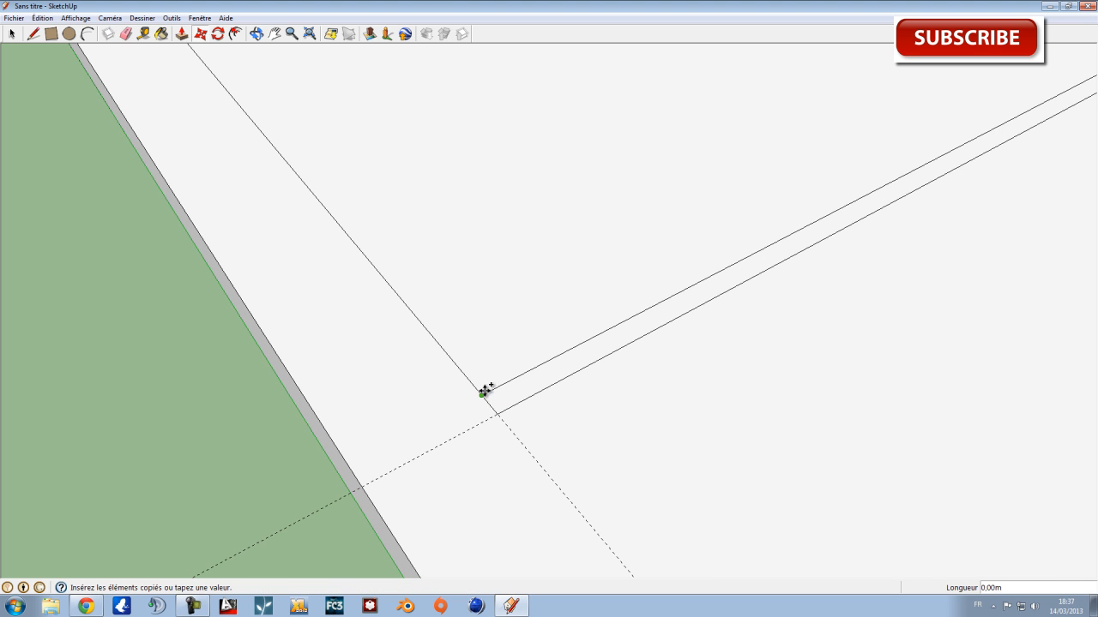
left_click(511, 380)
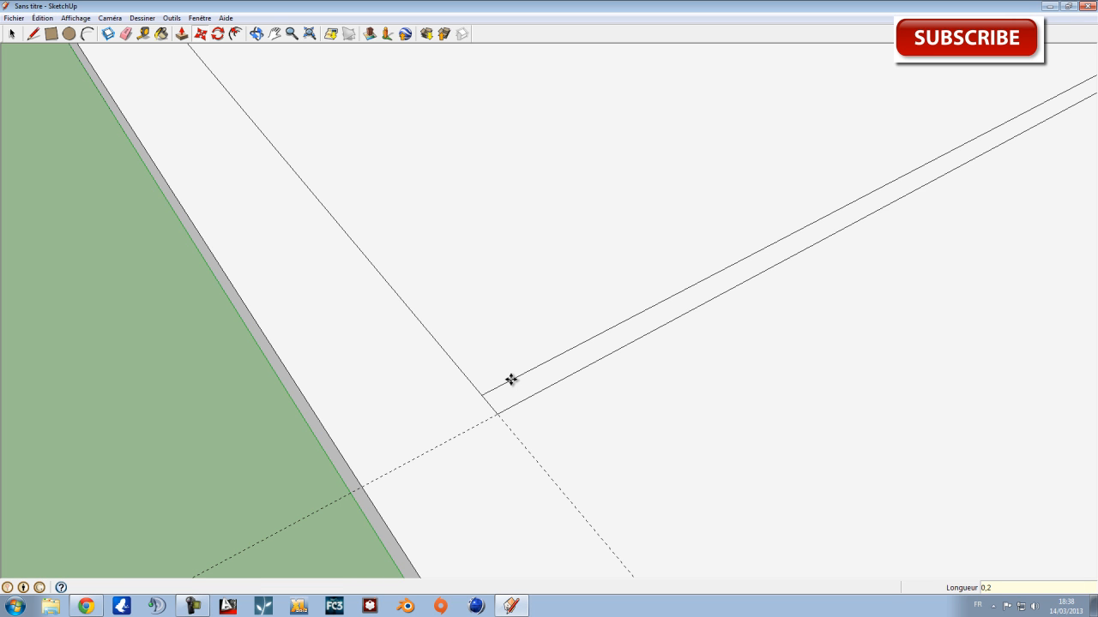
Undo the two misplaced 0,2 m copies of the far thin rectangle.
scroll(511, 380, "down", 5)
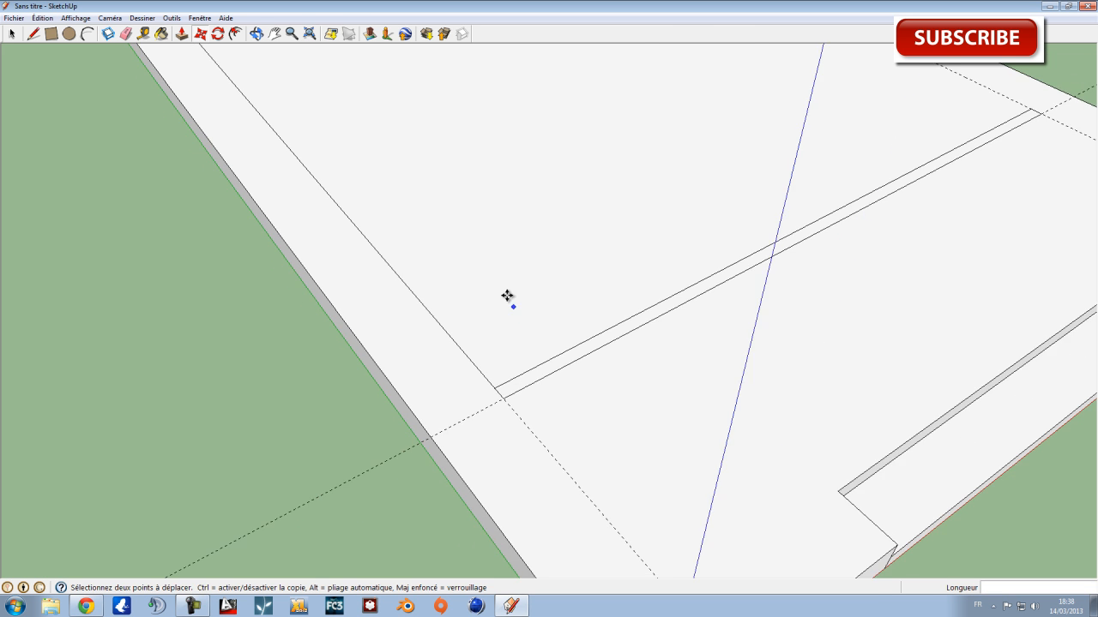
middle_click_drag(385, 157, 538, 394)
scroll(326, 196, "down", 3)
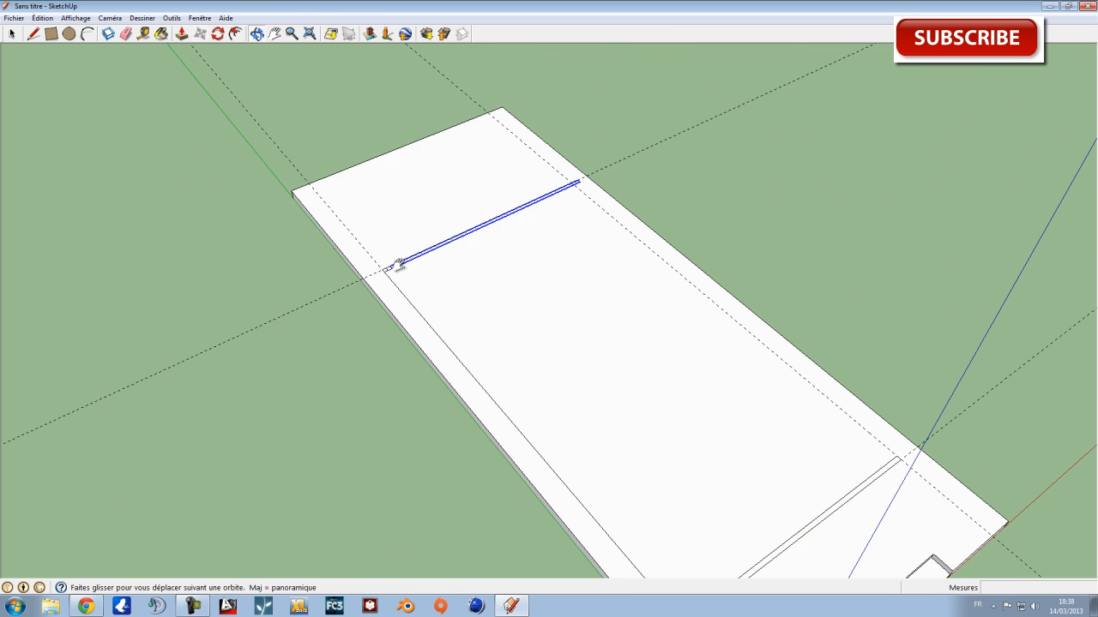
scroll(406, 282, "up", 8)
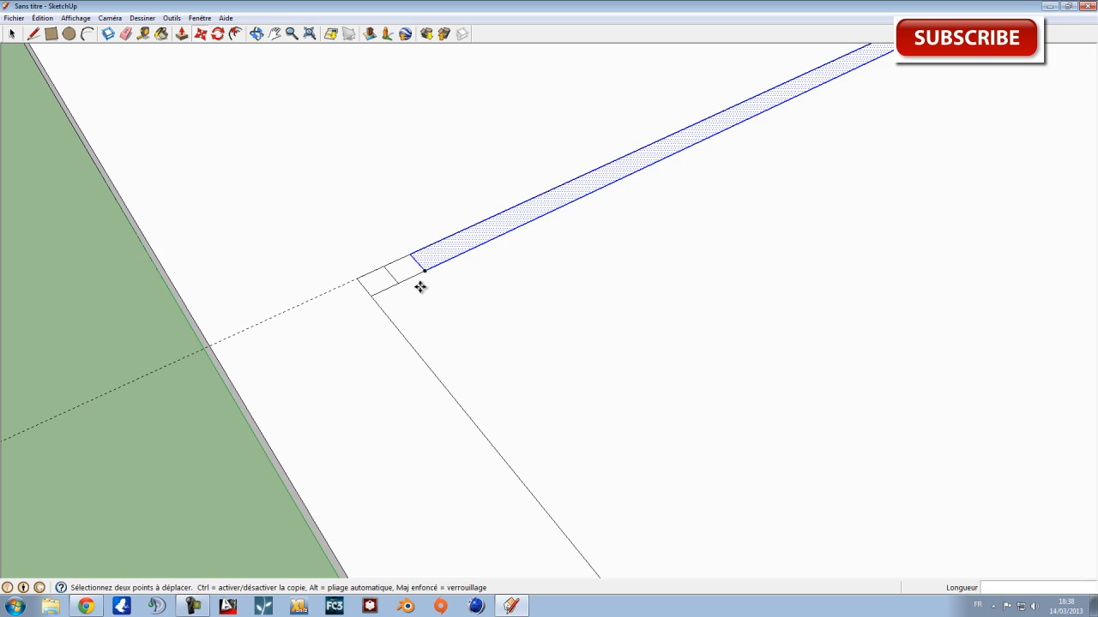
scroll(471, 383, "down", 6)
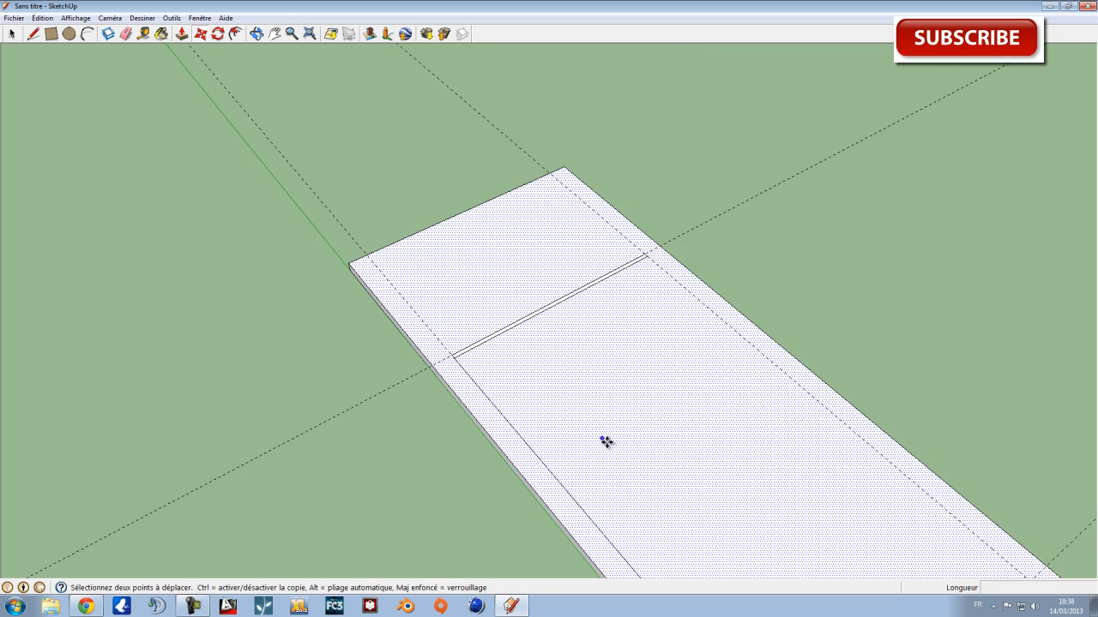
Copy the line on the origin-side long guide 0,2 m inward to form the wall's inner edge.
middle_click_drag(735, 478, 508, 235)
scroll(254, 152, "up", 2)
scroll(262, 180, "down", 3)
scroll(501, 478, "up", 4)
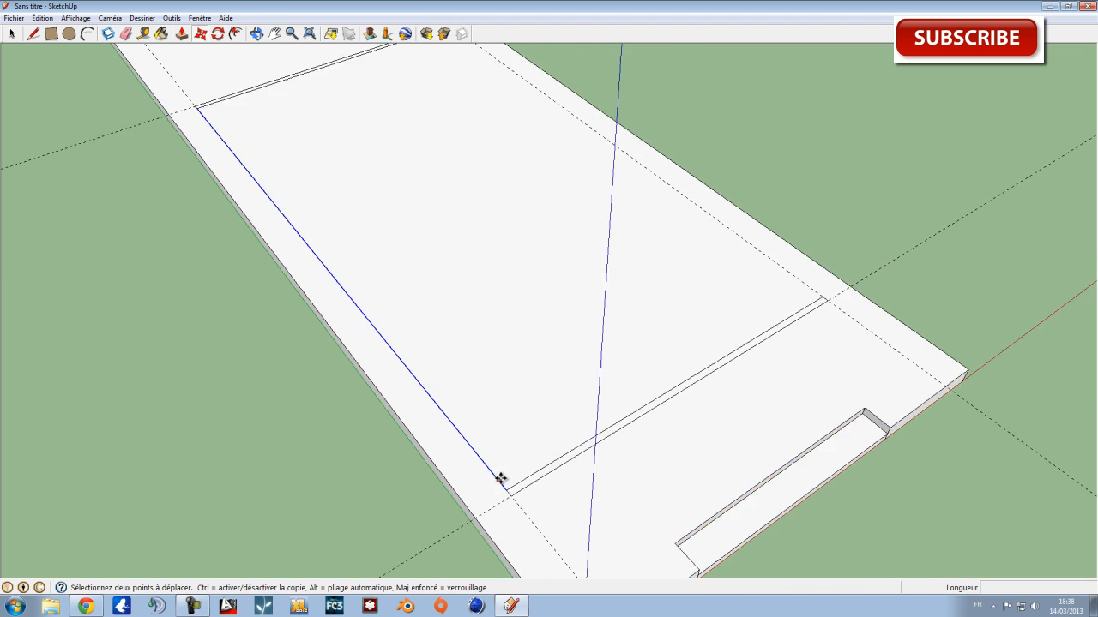
scroll(501, 483, "up", 3)
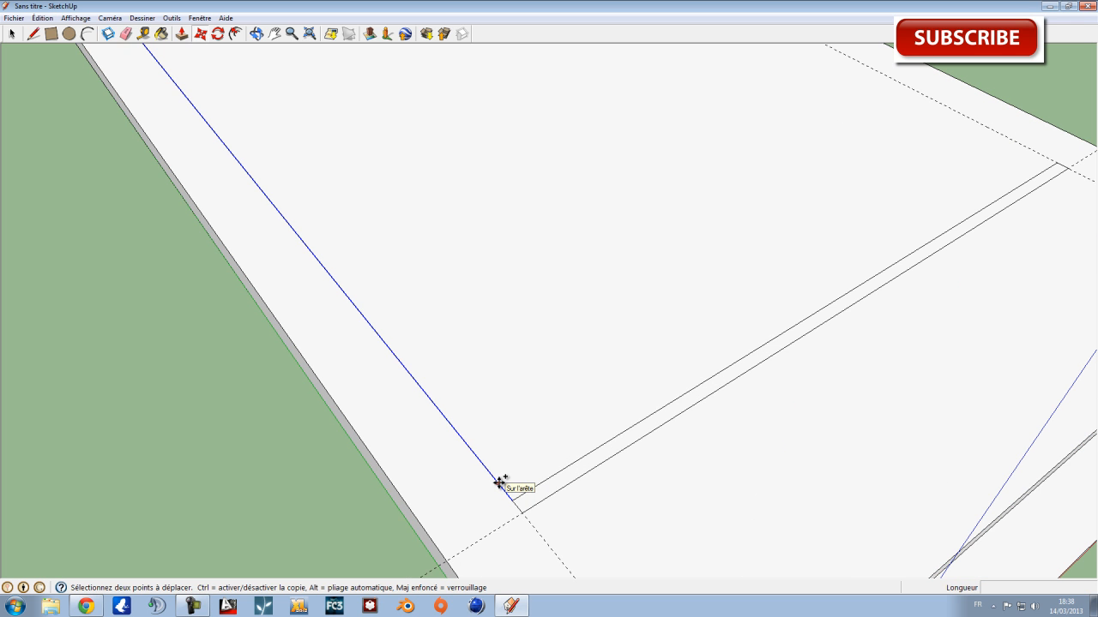
left_click(500, 481)
left_click(516, 468)
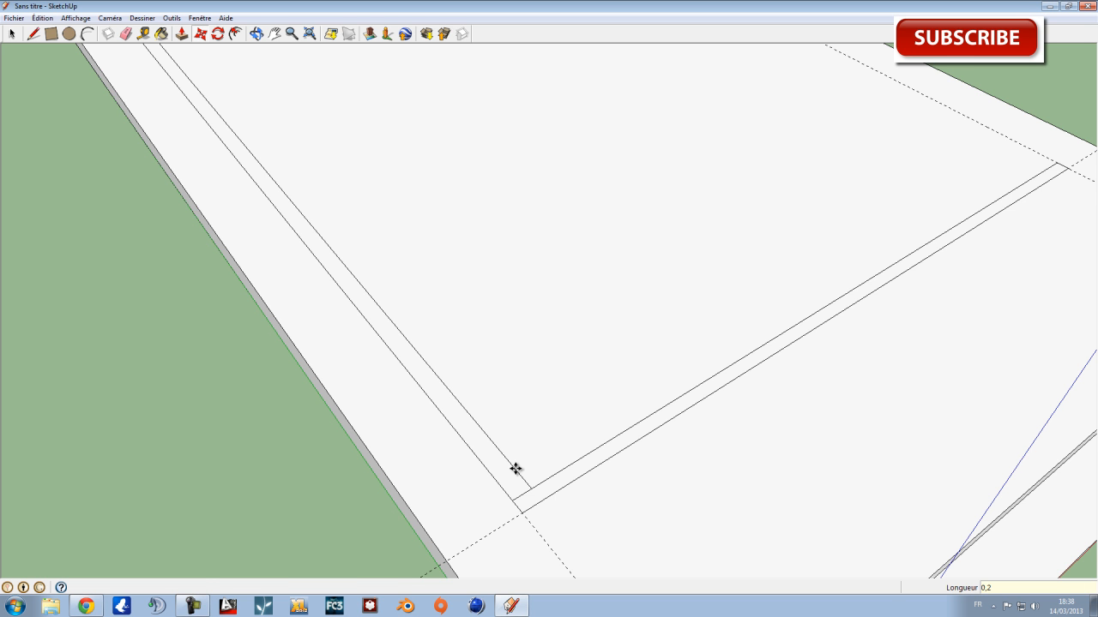
Erase the short segments crossing the origin-side wall at its near and far corners.
scroll(514, 476, "down", 5)
middle_click_drag(331, 209, 639, 455)
middle_click_drag(672, 561, 561, 409, "shift")
scroll(561, 407, "up", 6)
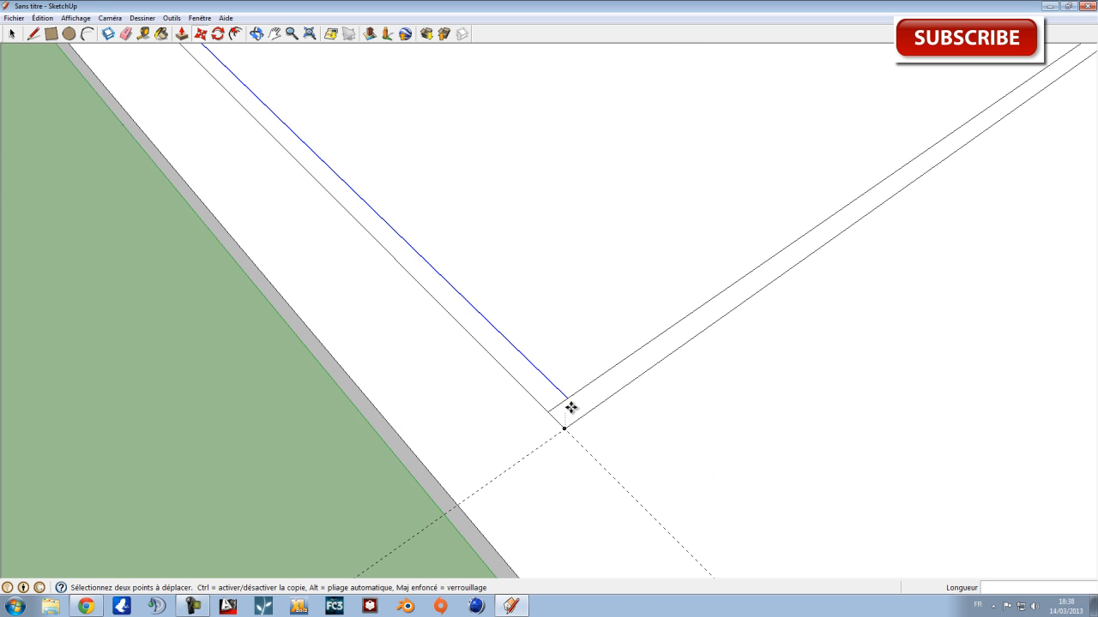
left_click(125, 35)
scroll(562, 401, "up", 3)
left_click(561, 403)
scroll(473, 314, "down", 6)
scroll(472, 372, "up", 5)
scroll(350, 250, "up", 3)
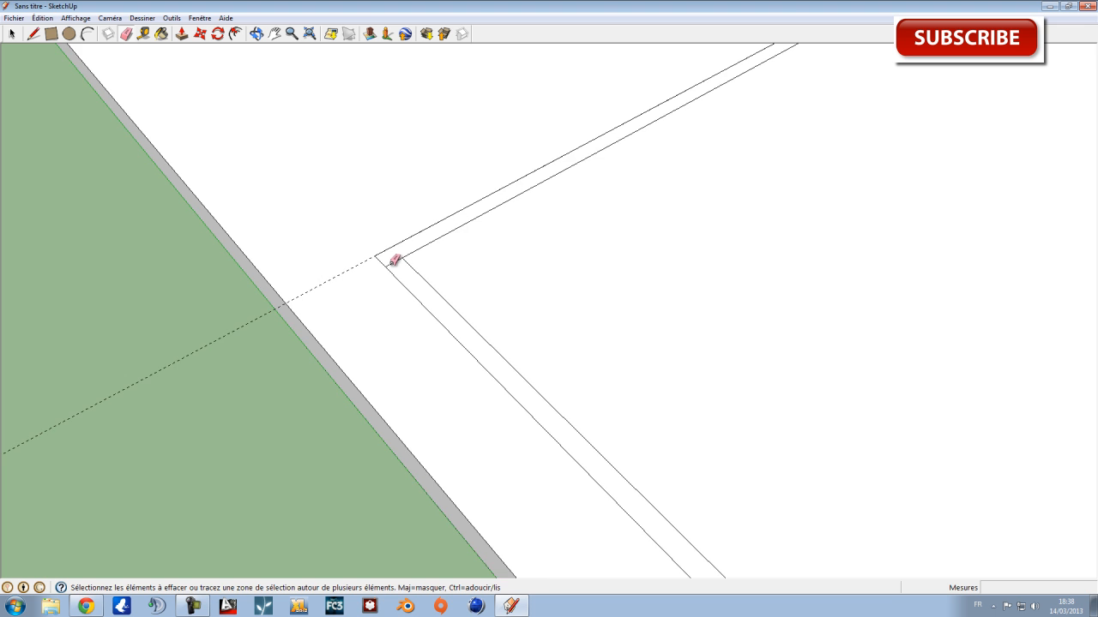
scroll(397, 259, "down", 5)
Draw a line along the opposite long guide, connecting the other ends of the two cross walls.
middle_click_drag(627, 301, 461, 369)
scroll(458, 320, "down", 4)
middle_click_drag(496, 283, 416, 343, "shift")
key("l")
scroll(368, 437, "up", 6)
left_click(410, 443)
middle_click_drag(417, 429, 382, 332)
scroll(600, 300, "up", 5)
left_click(645, 294)
Copy the line on the opposite long guide 0,2 m inward to form that wall's inner edge.
scroll(360, 356, "up", 3)
middle_click_drag(343, 380, 557, 393)
scroll(583, 343, "up", 2)
middle_click_drag(510, 410, 523, 335)
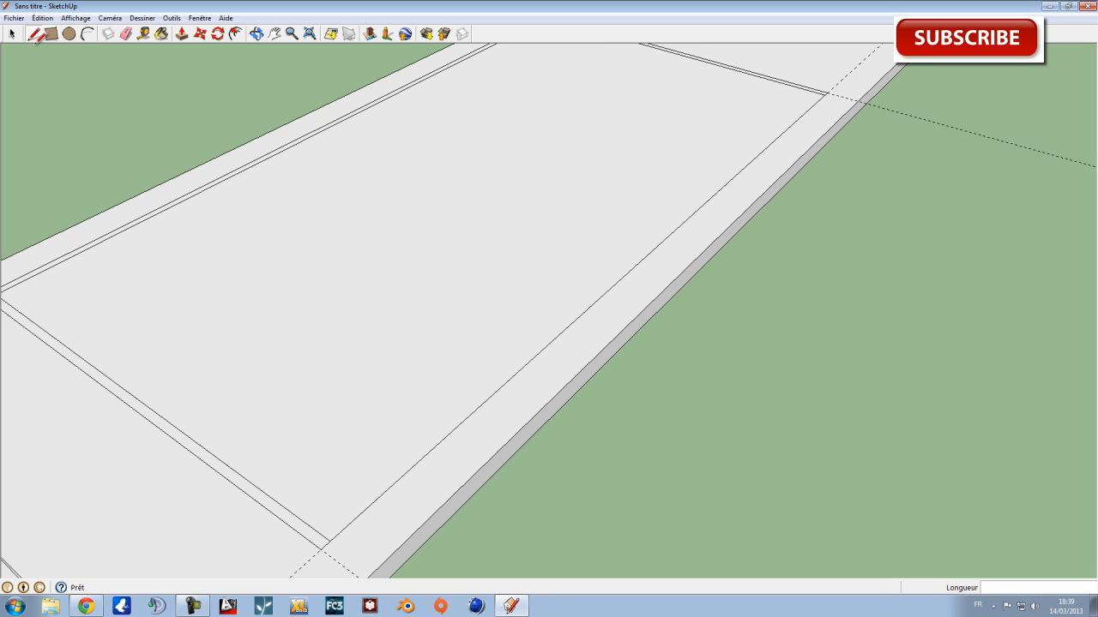
left_click(204, 36)
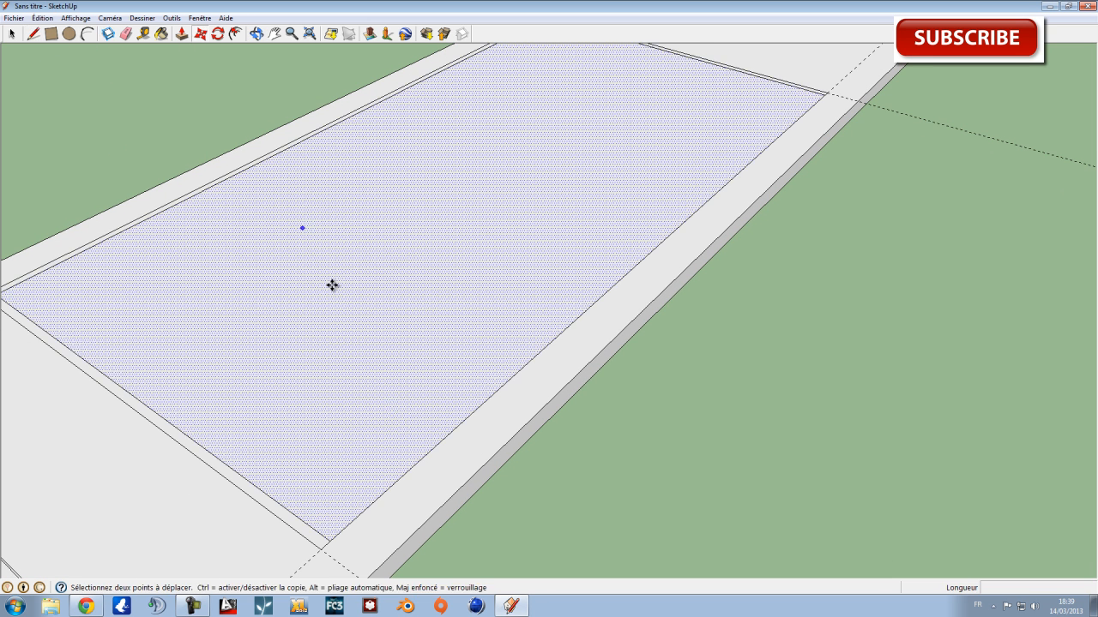
middle_click_drag(428, 455, 474, 421)
scroll(475, 420, "up", 2)
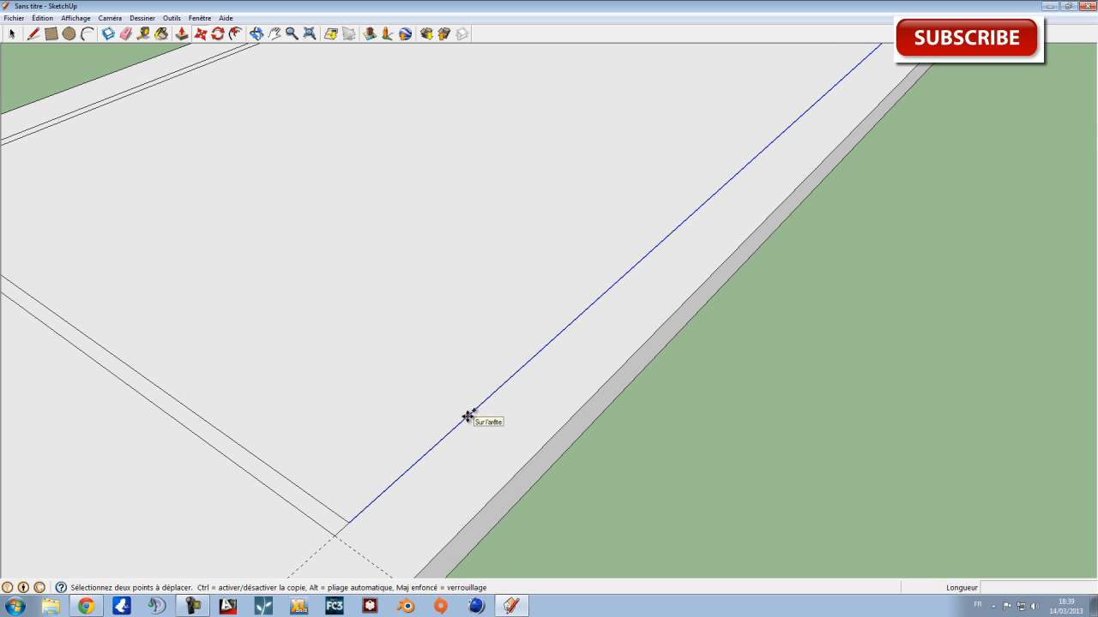
key("ctrl")
left_click(469, 415)
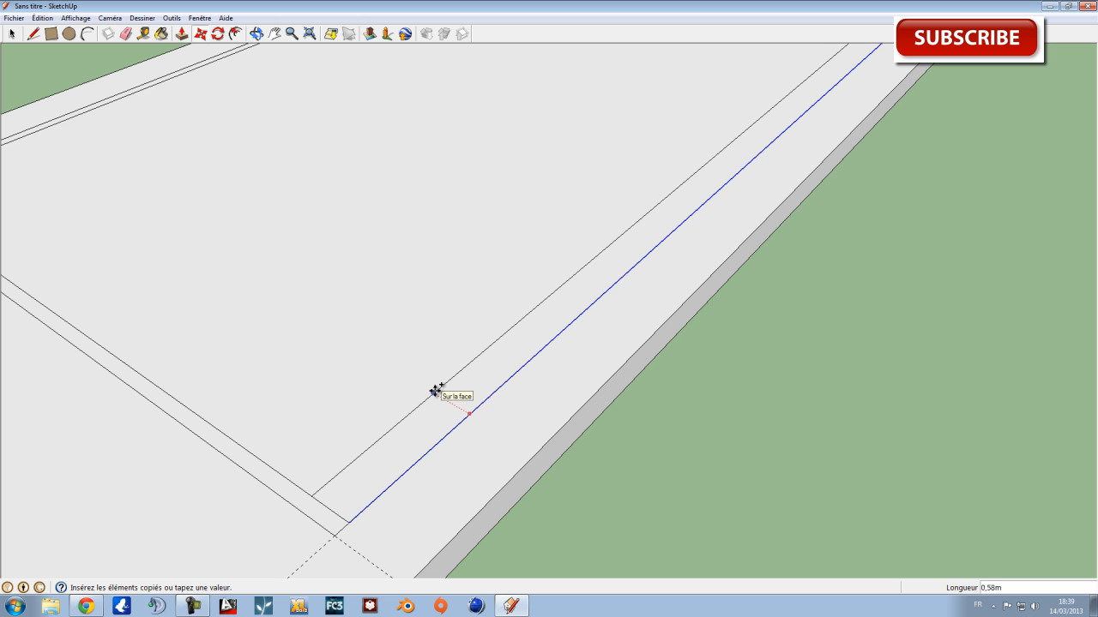
key("Return")
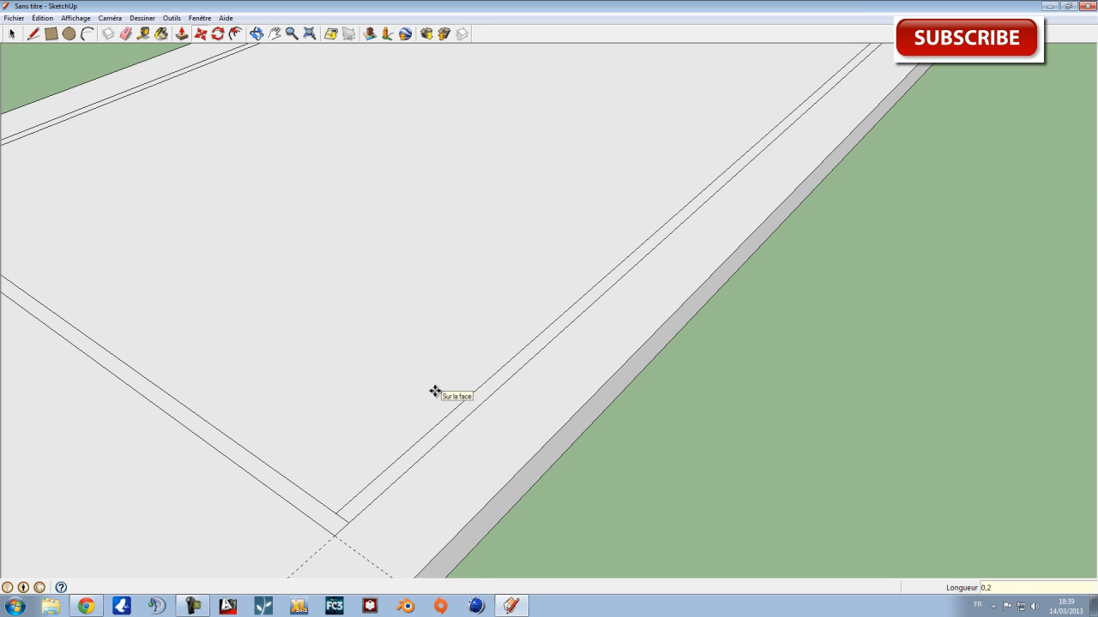
Erase the short segments crossing the opposite long wall at its far and near corners, completing one continuous wall outline.
scroll(468, 388, "down", 4)
middle_click_drag(727, 264, 424, 413, "shift")
scroll(434, 337, "up", 5)
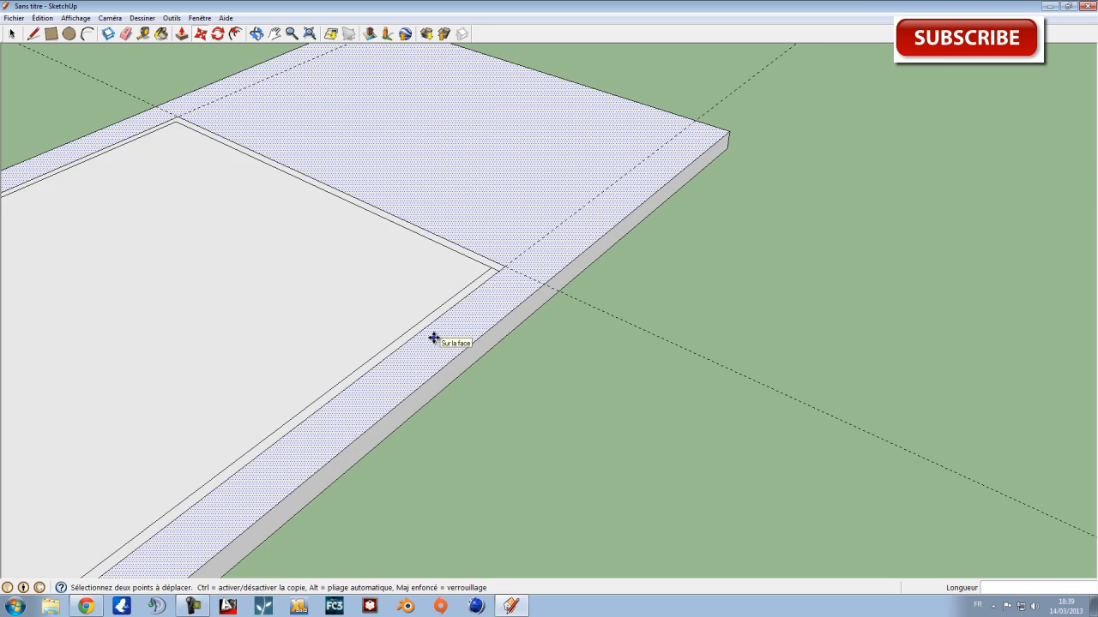
left_click(126, 33)
scroll(425, 240, "up", 2)
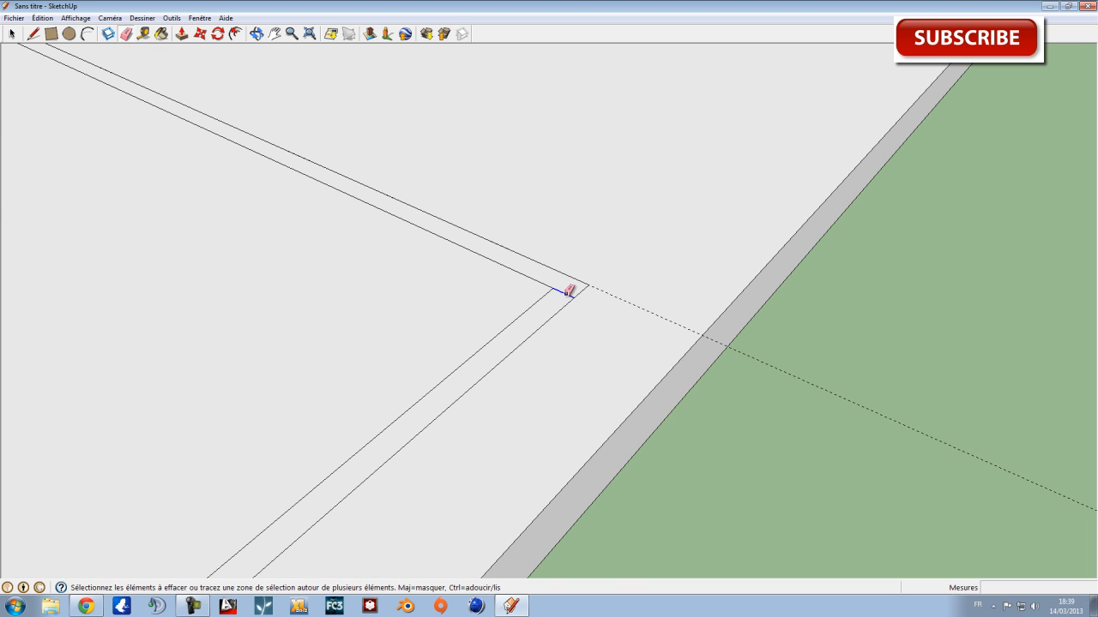
scroll(549, 308, "down", 4)
scroll(480, 326, "up", 5)
scroll(262, 424, "up", 1)
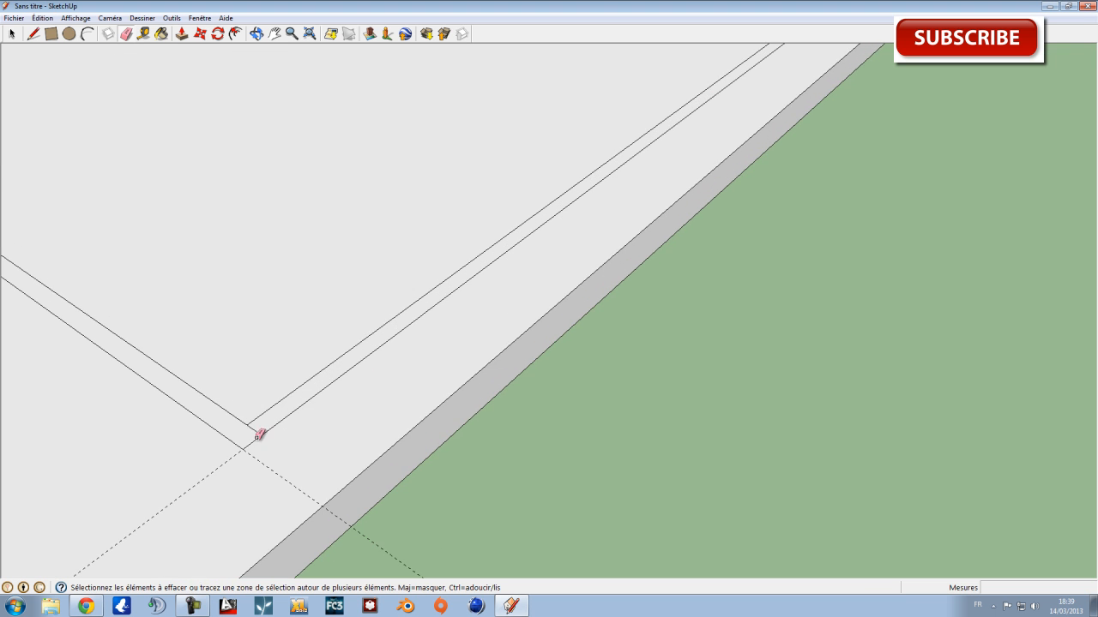
scroll(259, 427, "down", 4)
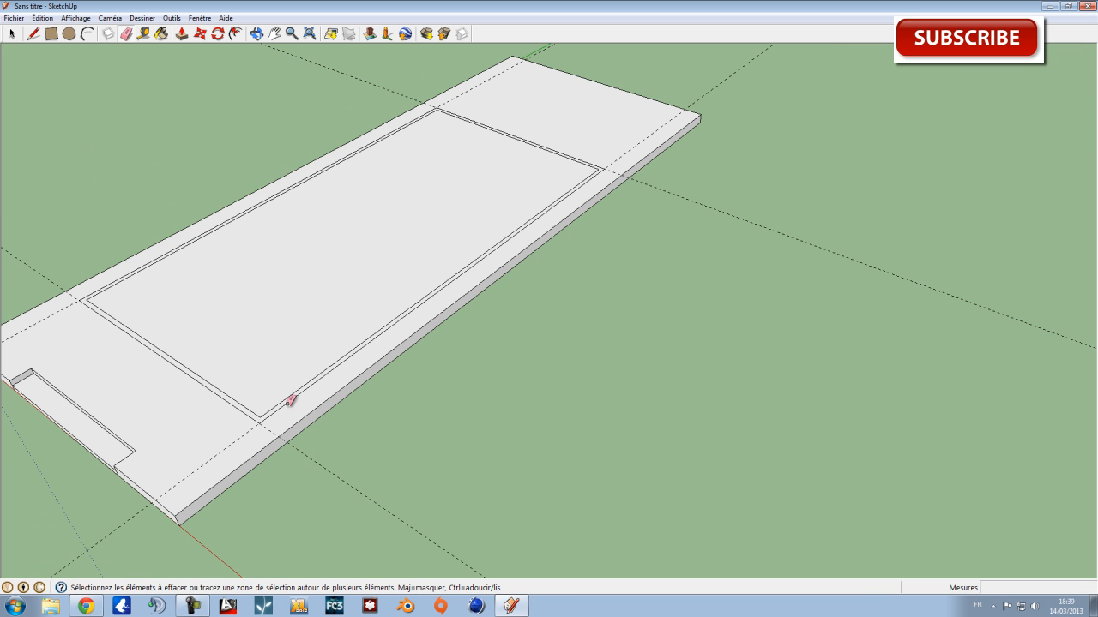
mouse_move(491, 197)
middle_mouse_down()
mouse_move(477, 235)
mouse_move(418, 260)
mouse_move(409, 289)
mouse_move(554, 335)
mouse_move(661, 307)
mouse_move(619, 332)
middle_mouse_up()
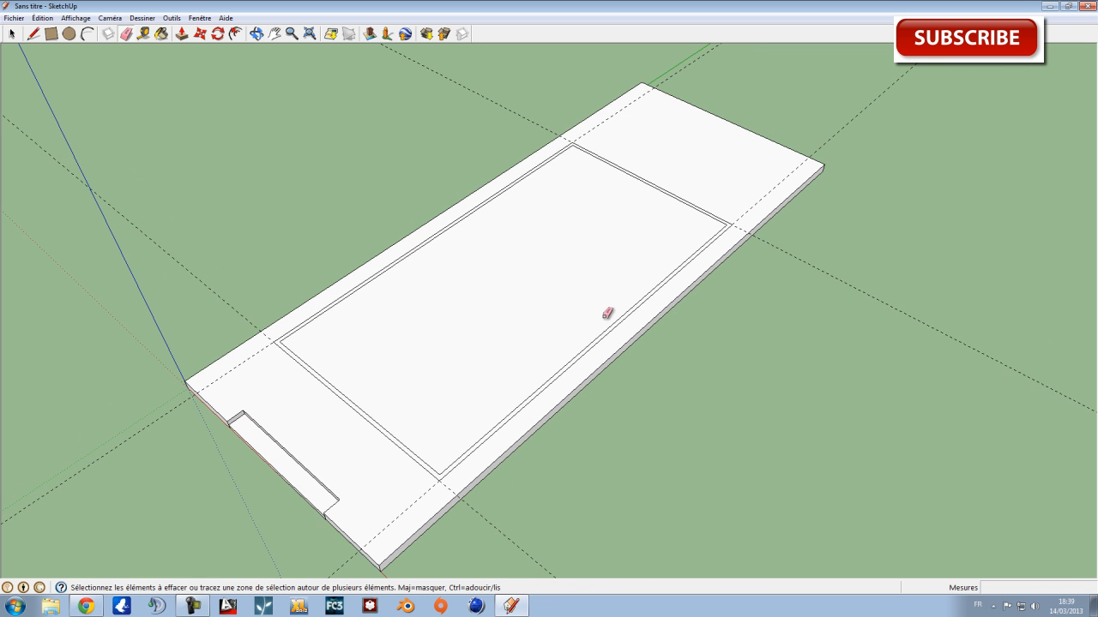
left_click(14, 35)
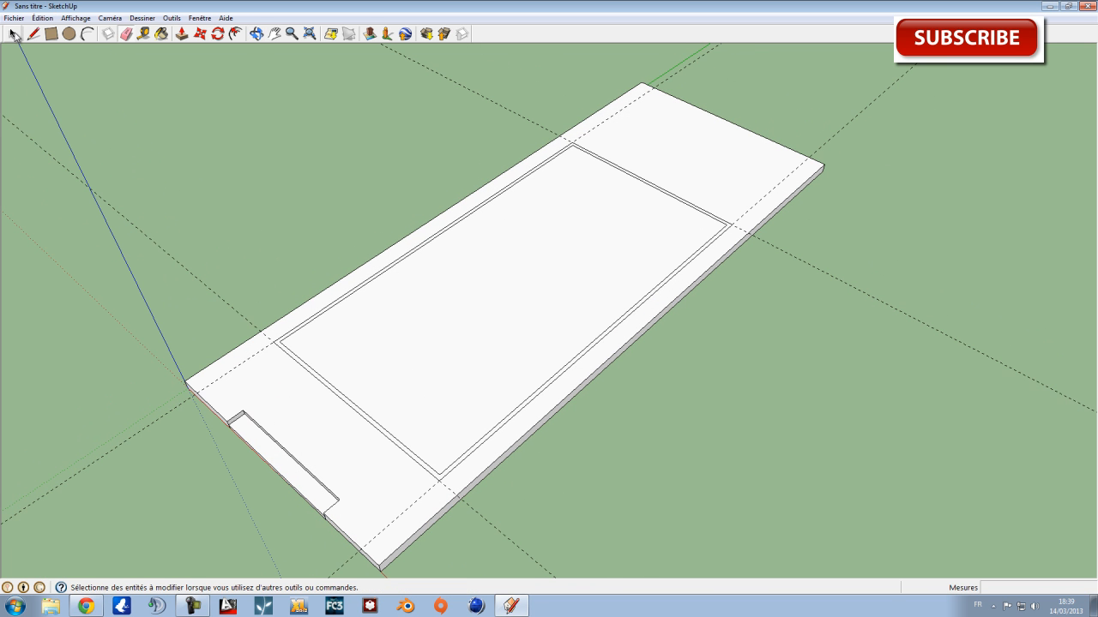
Push/Pull the continuous wall outline on the slab up to a height of 2,7 m.
scroll(330, 322, "up", 3)
left_click(325, 303)
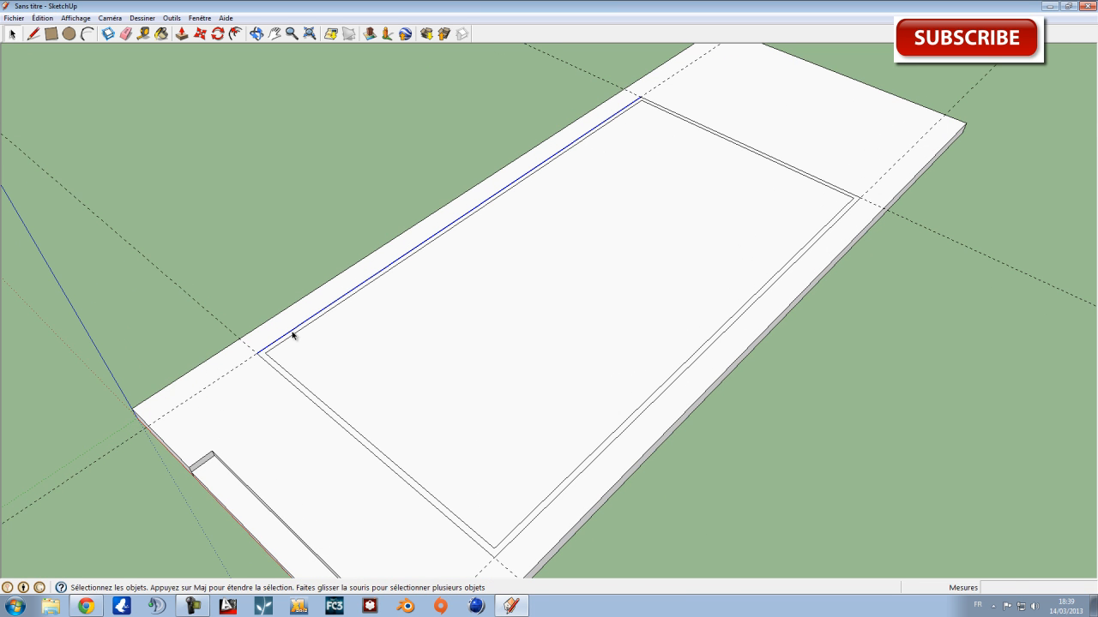
scroll(292, 336, "up", 2)
scroll(265, 345, "down", 3)
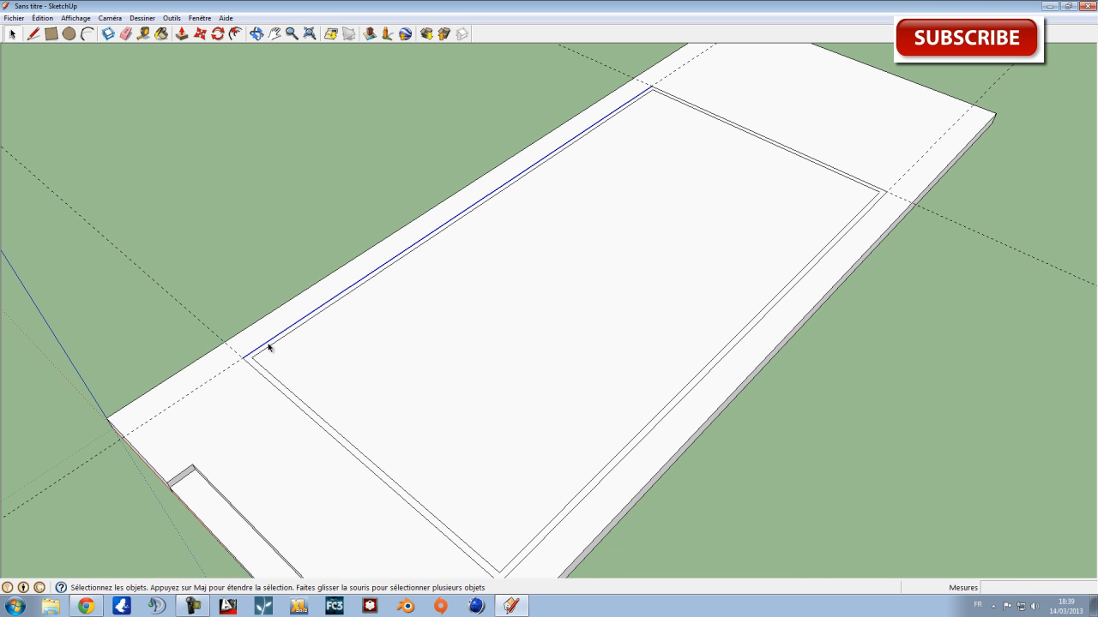
scroll(269, 346, "down", 2)
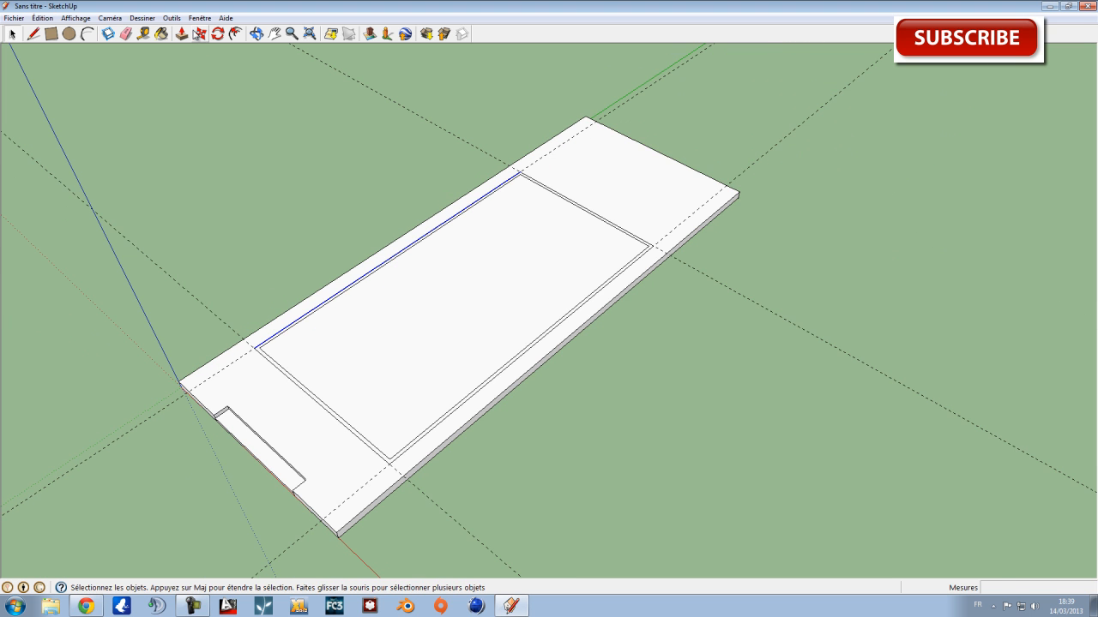
left_click(181, 33)
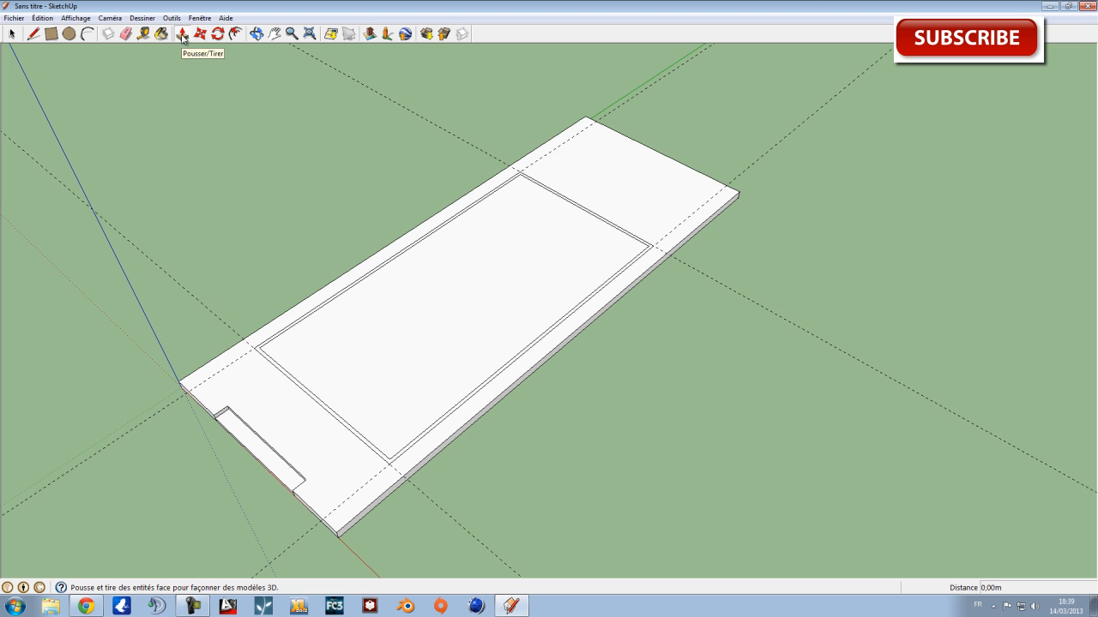
scroll(318, 350, "up", 5)
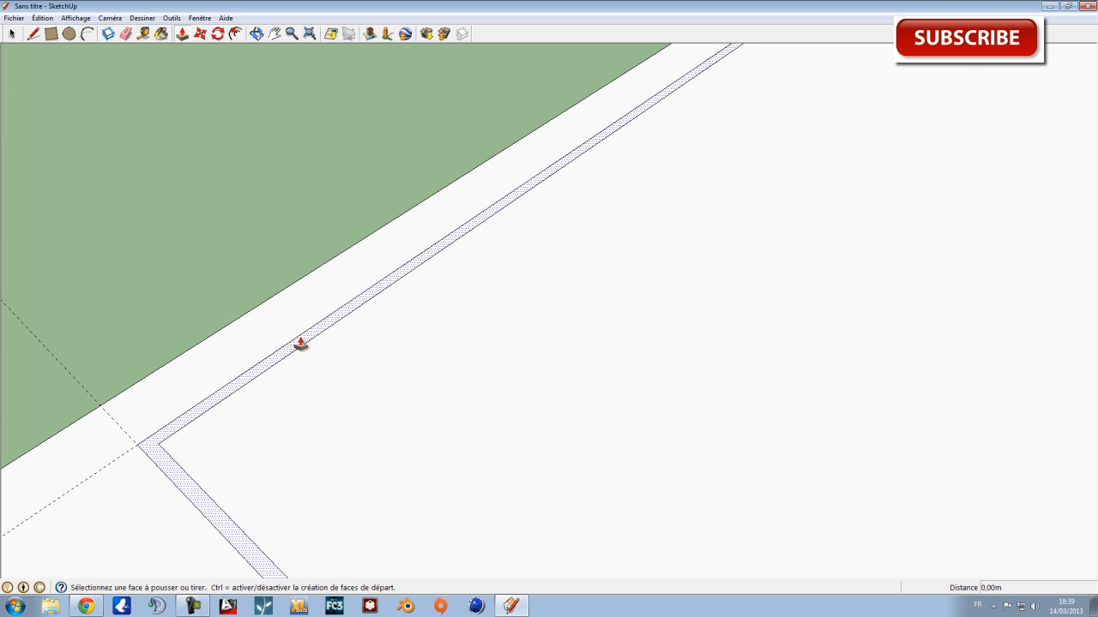
left_click(300, 343)
scroll(331, 163, "down", 3)
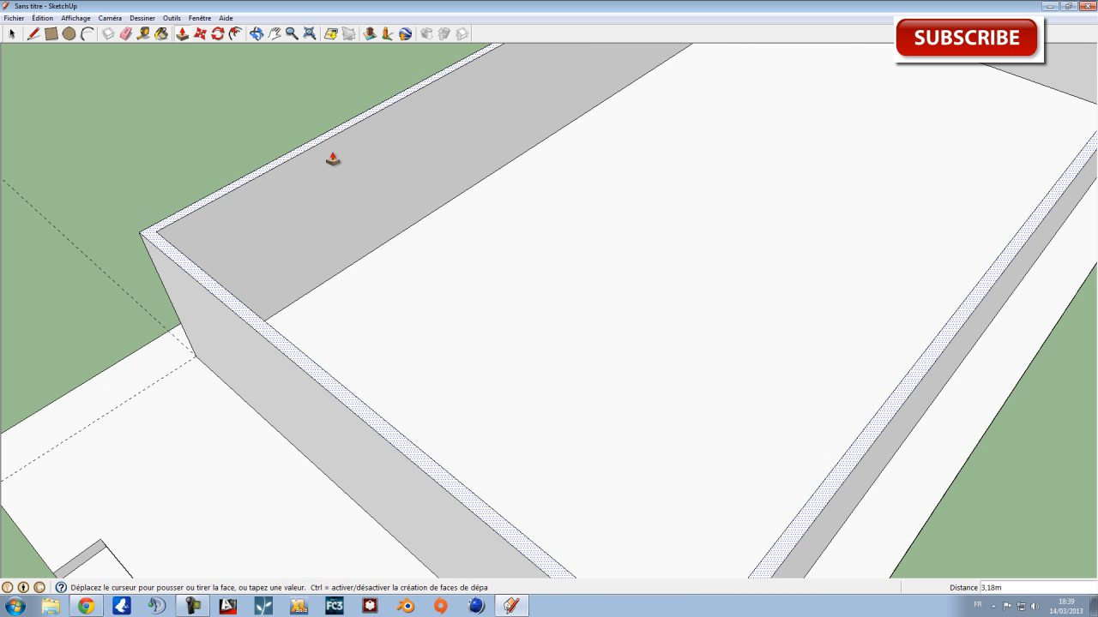
scroll(331, 159, "down", 1)
left_click(337, 166)
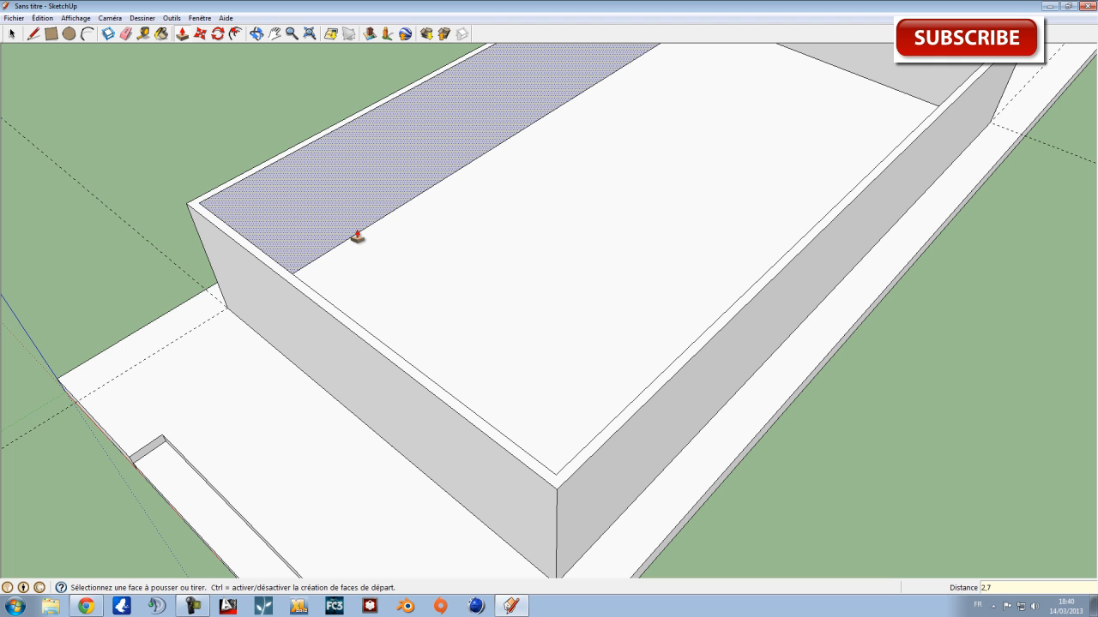
double_click(360, 237)
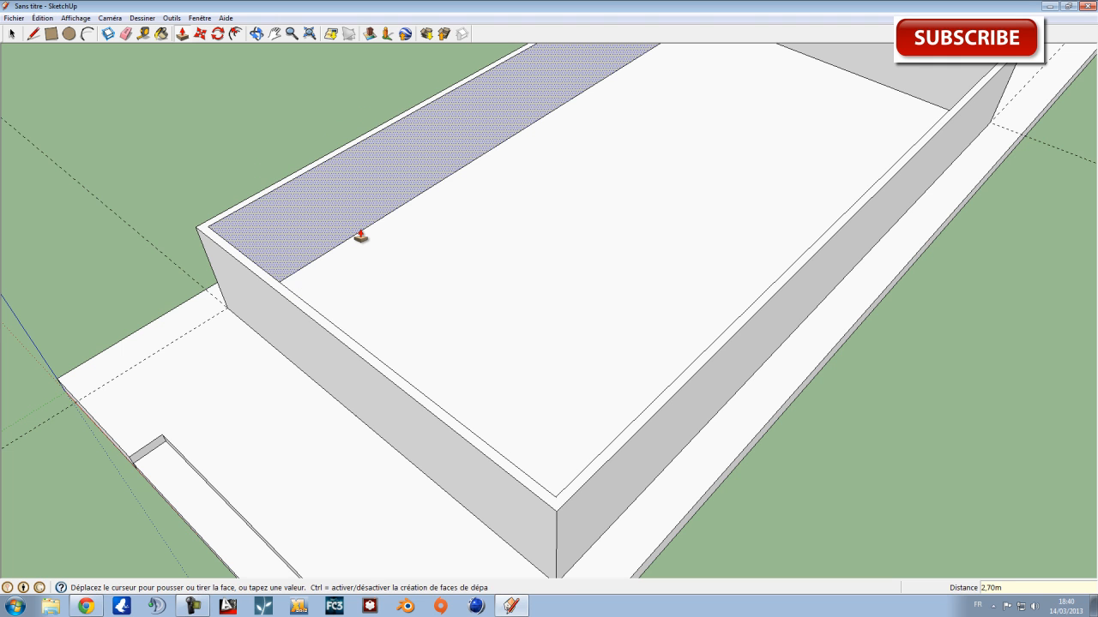
Try to draw a rectangle across the wall tops, starting from the near outer corner on the origin side.
middle_click_drag(478, 260, 831, 422)
scroll(829, 403, "down", 5)
middle_click_drag(893, 292, 627, 372, "shift")
scroll(481, 334, "up", 4)
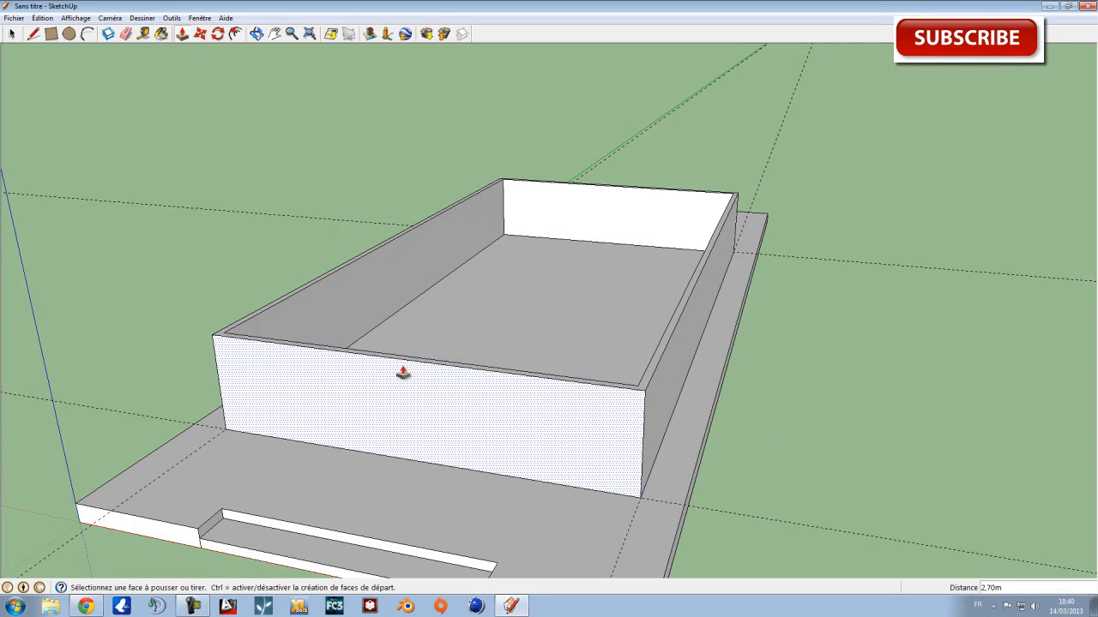
middle_click_drag(369, 367, 464, 419)
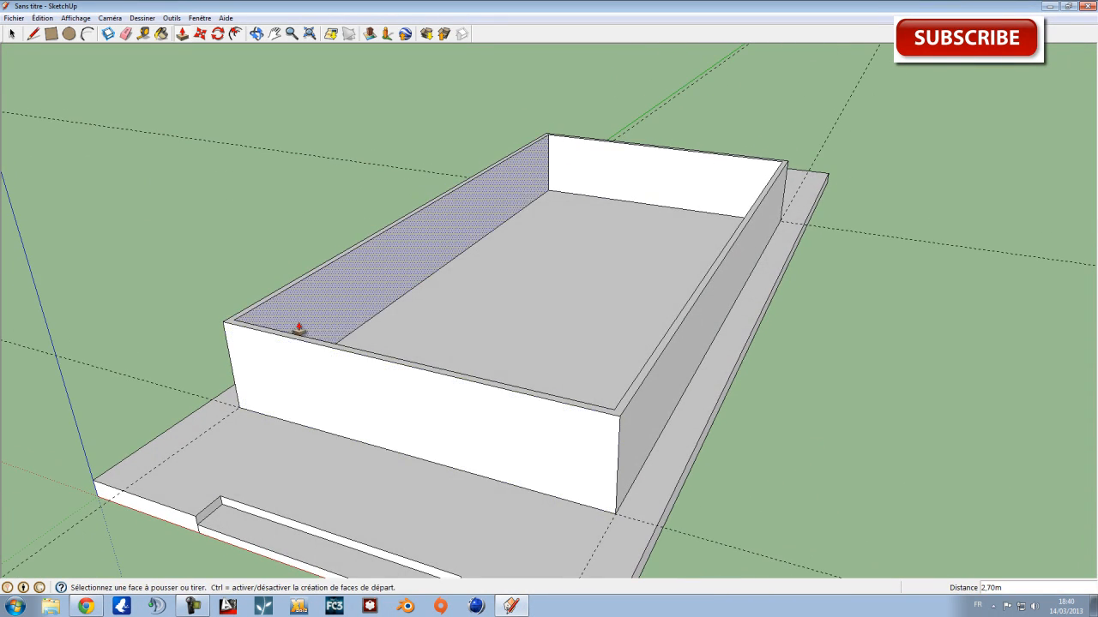
scroll(605, 345, "down", 3)
middle_click_drag(711, 314, 591, 392, "shift")
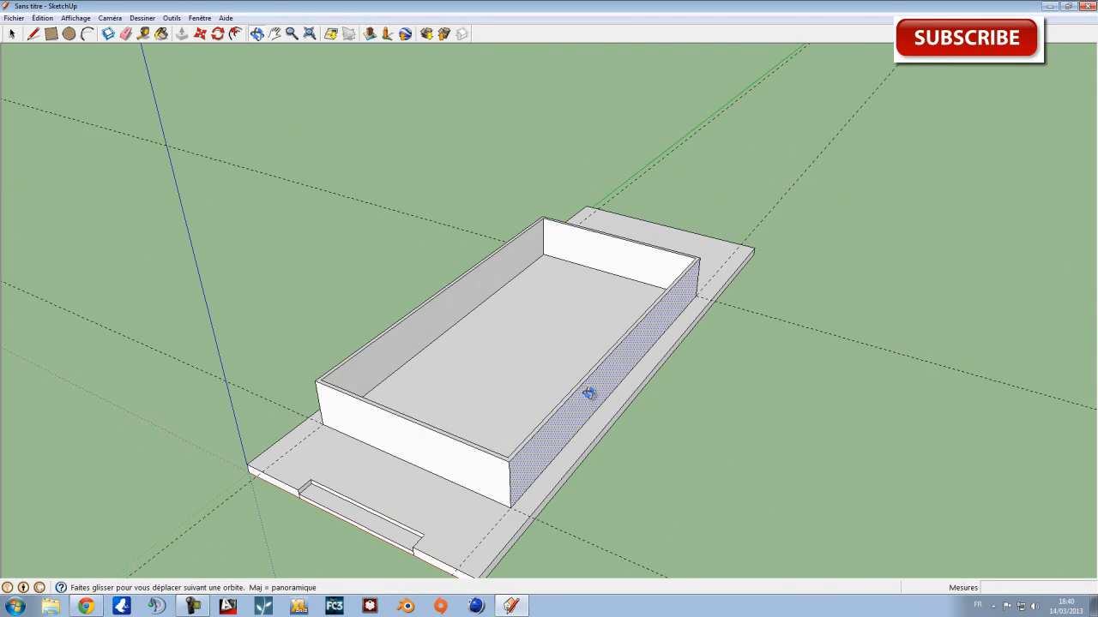
left_click(54, 37)
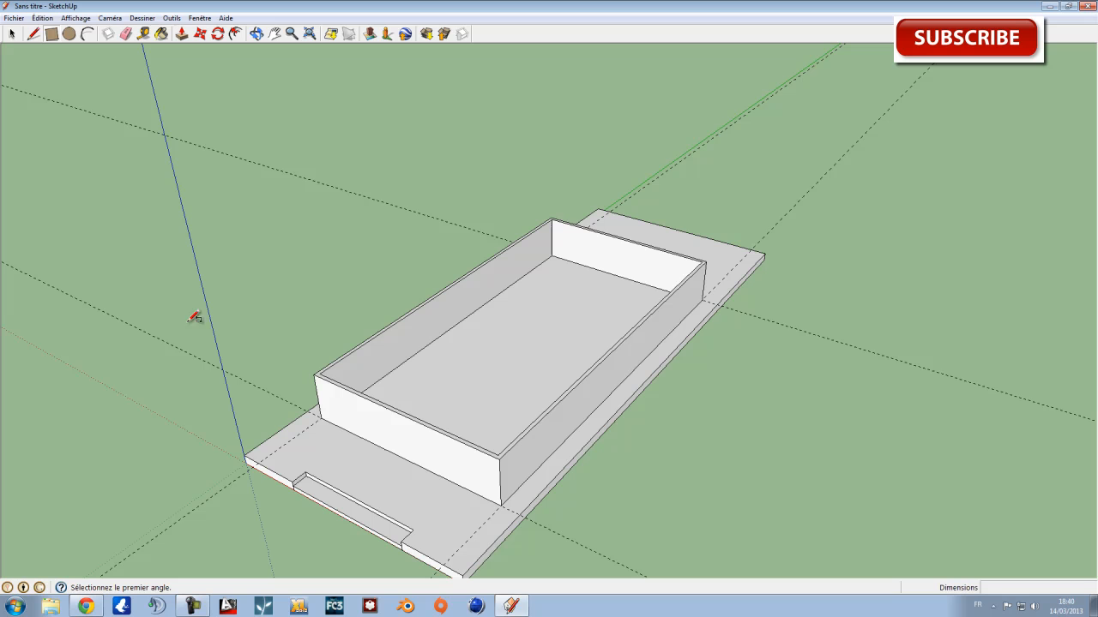
left_click(317, 371)
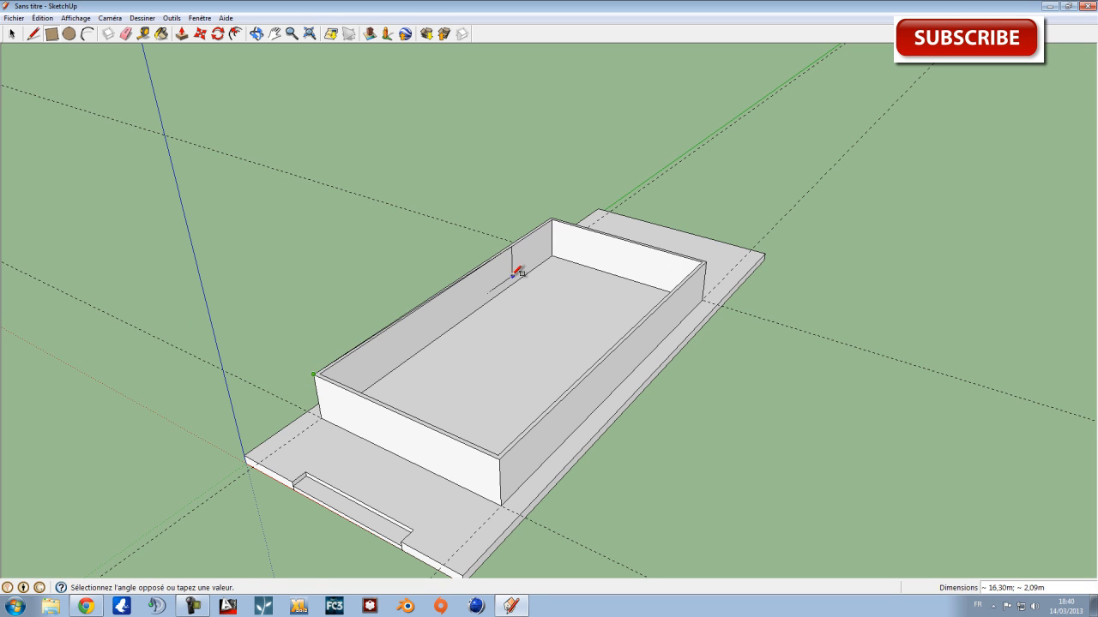
middle_click_drag(522, 440, 529, 490)
left_click(522, 441)
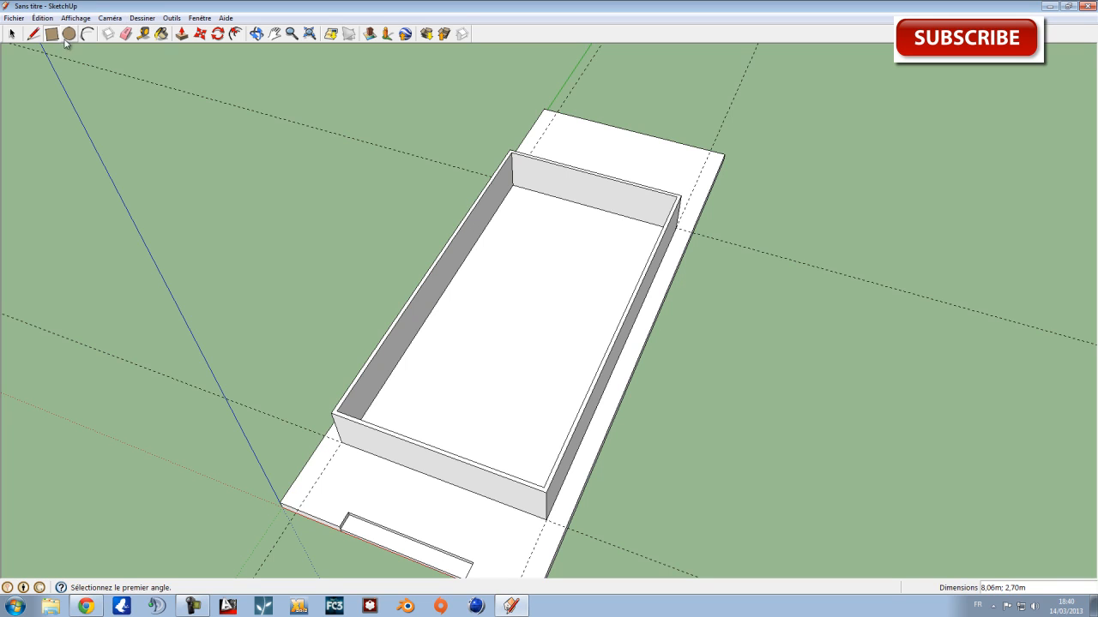
middle_click_drag(566, 326, 549, 367)
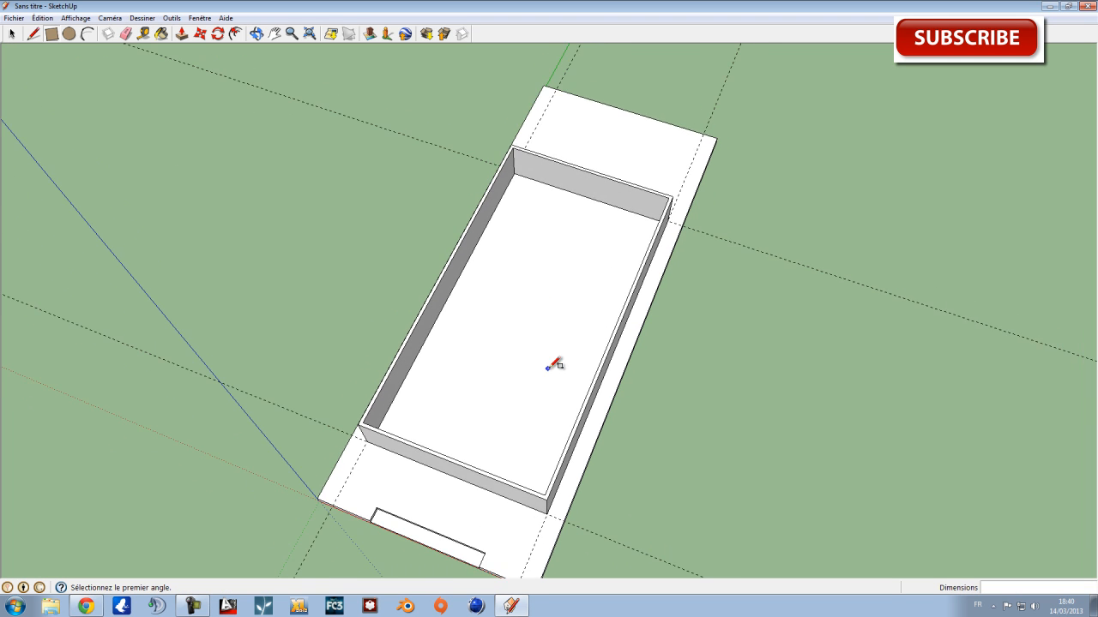
scroll(553, 366, "down", 2)
mouse_move(743, 454)
middle_mouse_down("shift")
mouse_move(752, 455)
mouse_move(592, 393)
middle_mouse_up("shift")
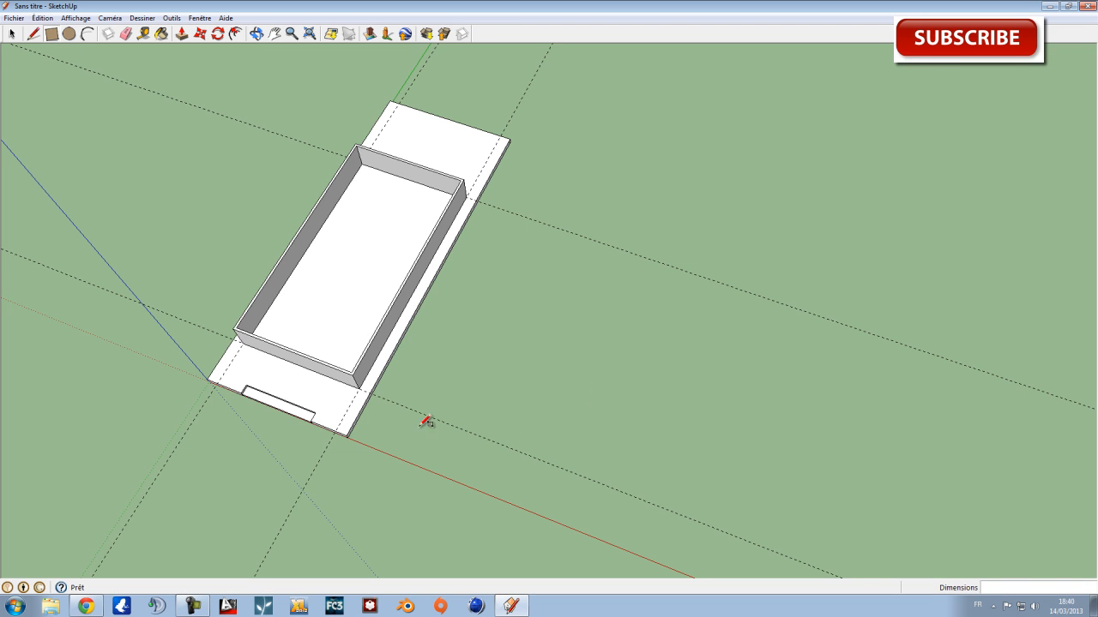
left_click(397, 458)
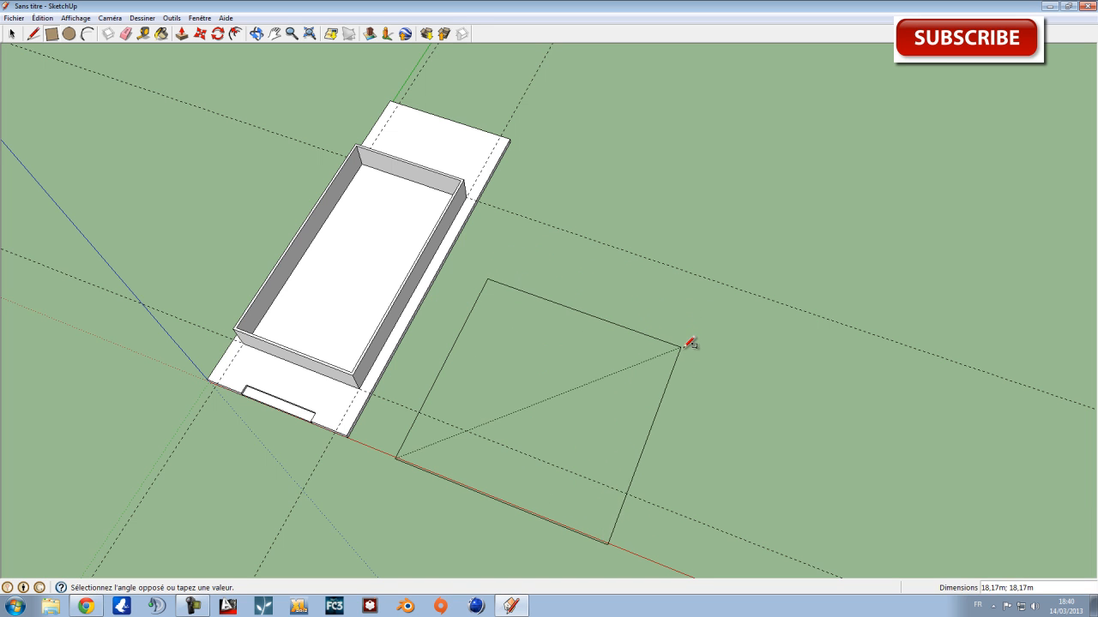
middle_click_drag(686, 411, 678, 194)
key("Escape")
middle_click_drag(620, 398, 650, 317)
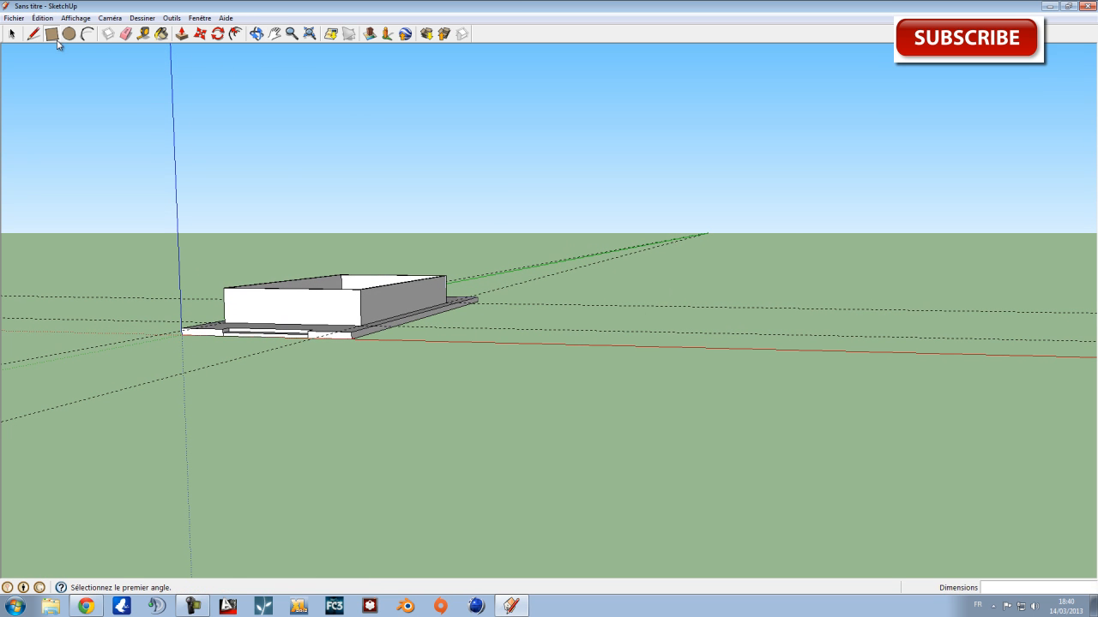
left_click(513, 344)
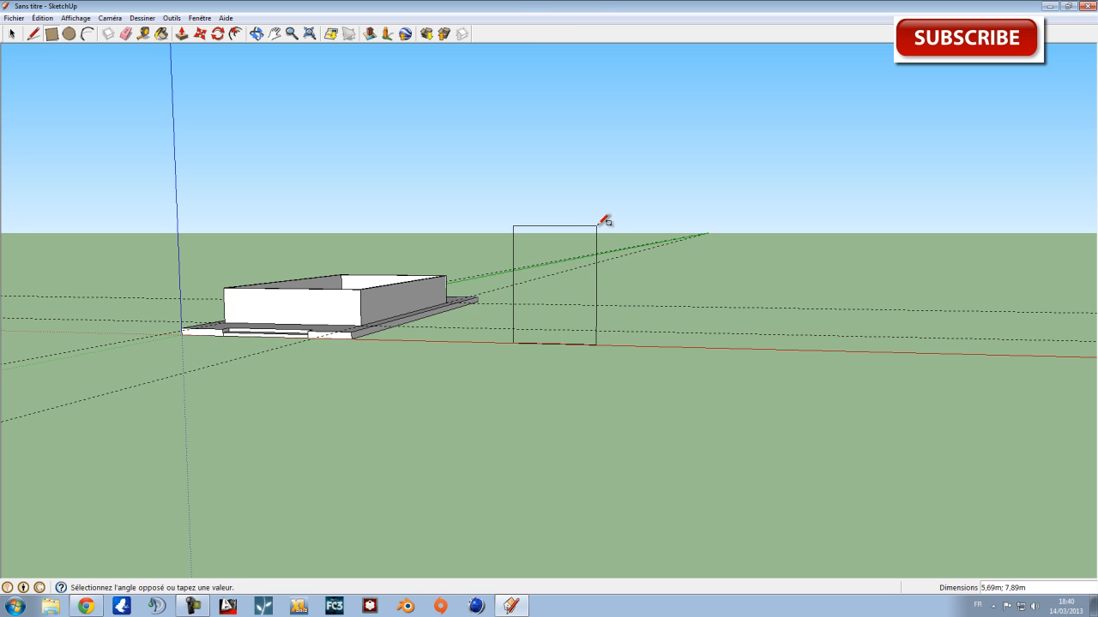
key("Escape")
Try to cover the walls with a rectangle of about 21,11 × 11,15 m between opposite outer top corners.
middle_click_drag(558, 248, 681, 423)
scroll(683, 423, "up", 5)
middle_click_drag(578, 366, 669, 417, "shift")
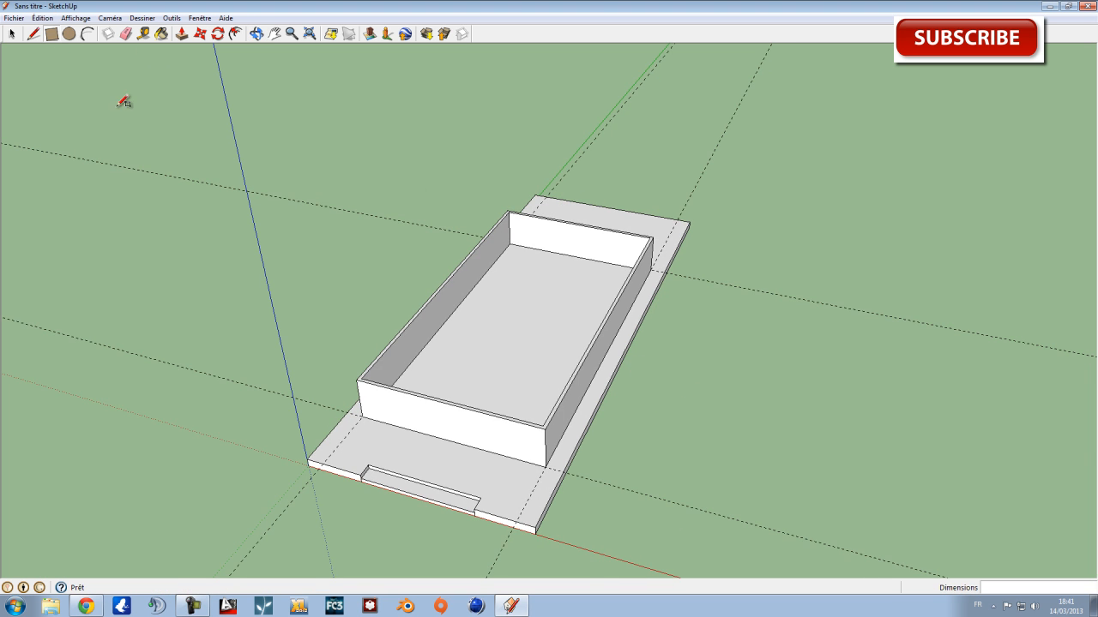
middle_click_drag(421, 387, 474, 493)
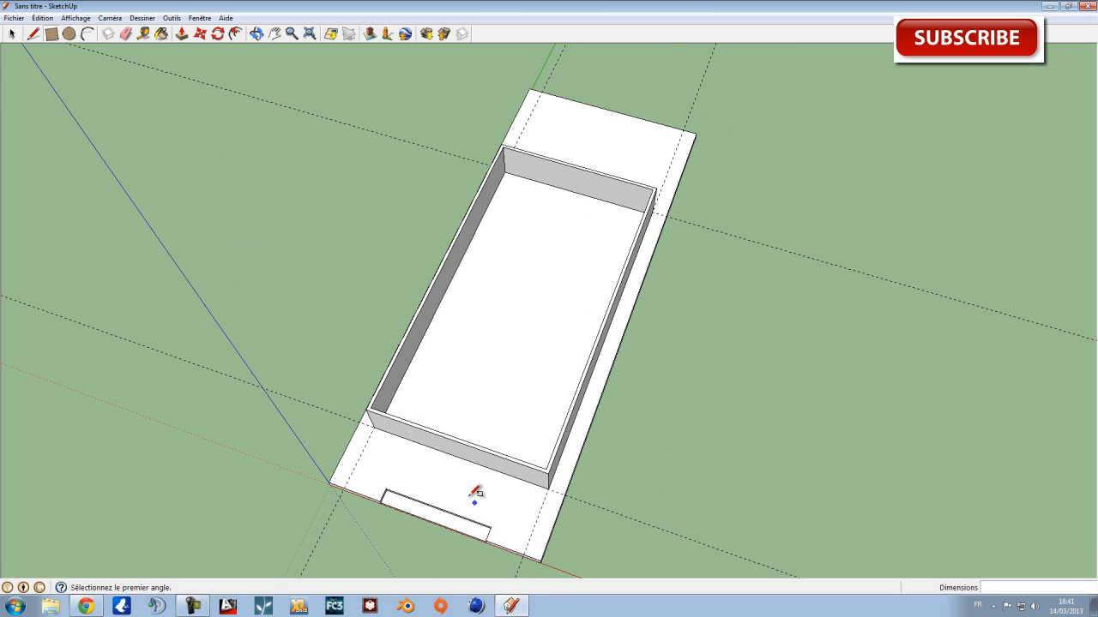
left_click(368, 409)
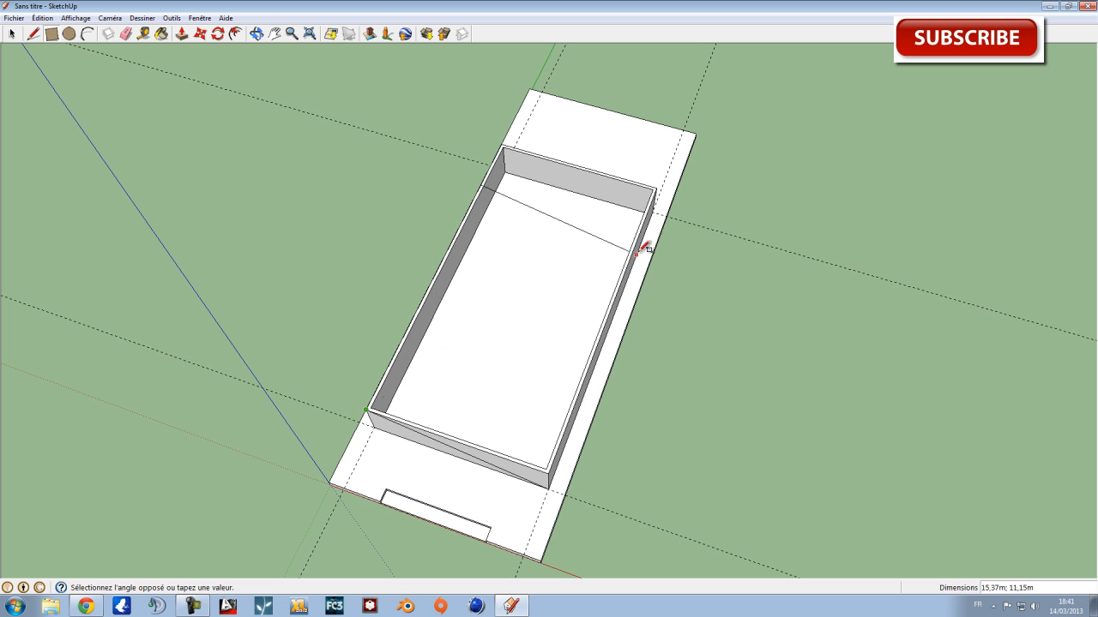
left_click(657, 189)
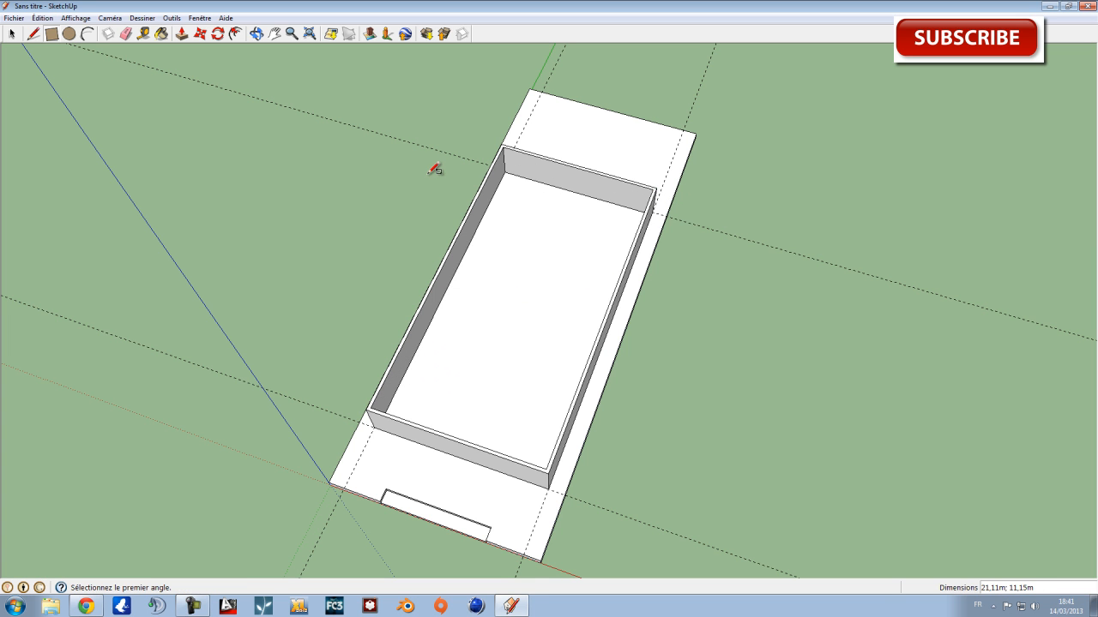
Draw a rectangle of about 10,75 × 9,68 m at wall-top level, from the far inner corner to the opposite long wall's inner edge.
scroll(657, 188, "up", 3)
left_click(661, 176)
scroll(478, 367, "down", 1)
middle_click_drag(388, 512, 485, 347)
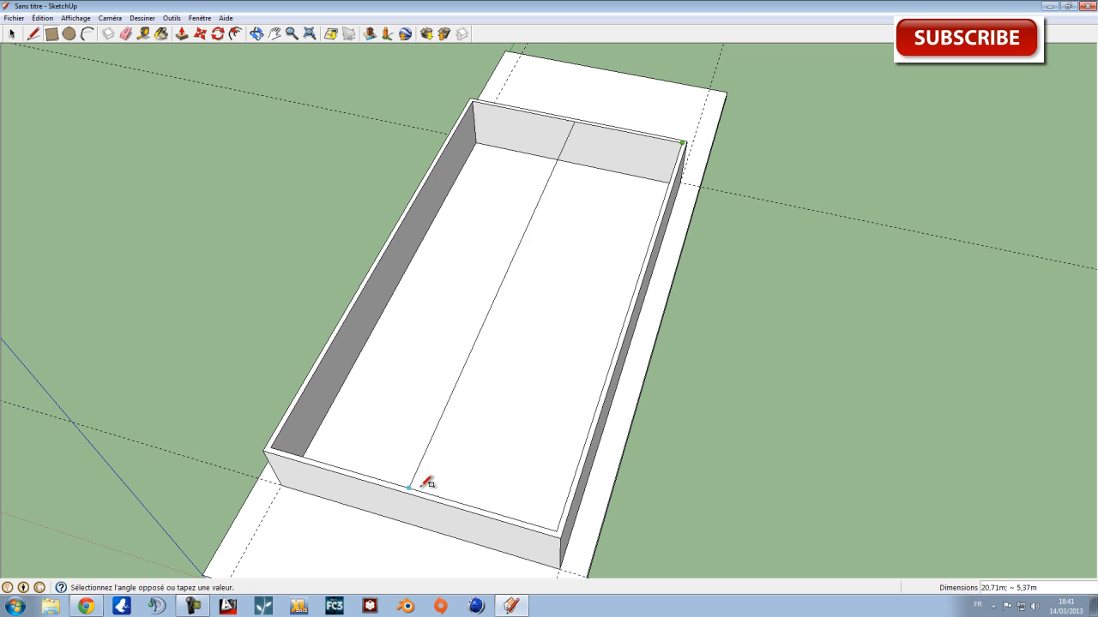
scroll(441, 165, "down", 1)
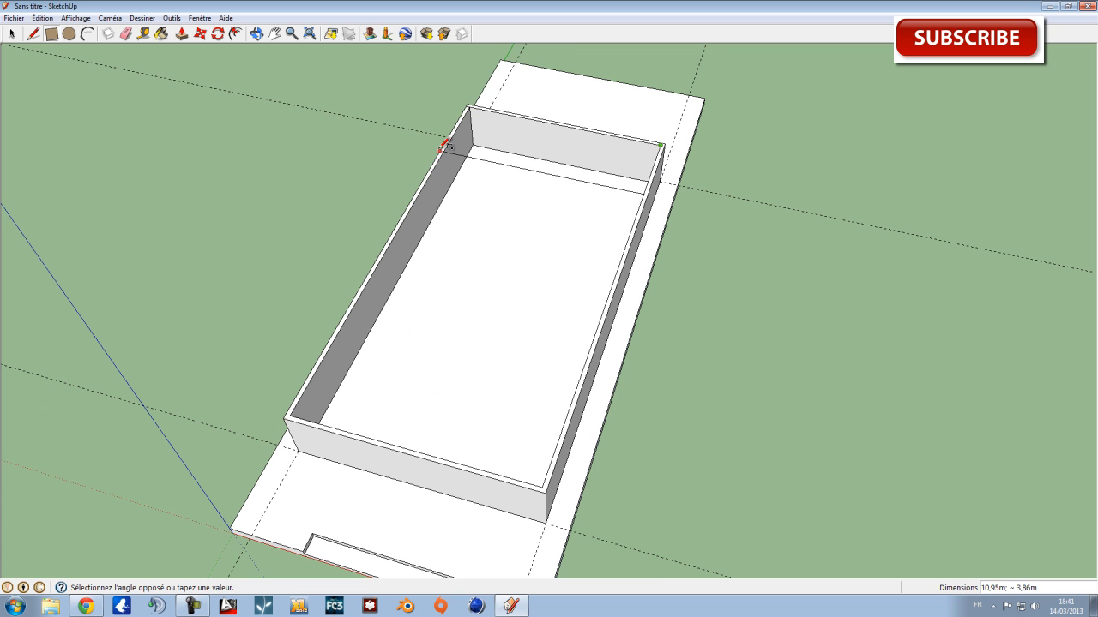
left_click(403, 227)
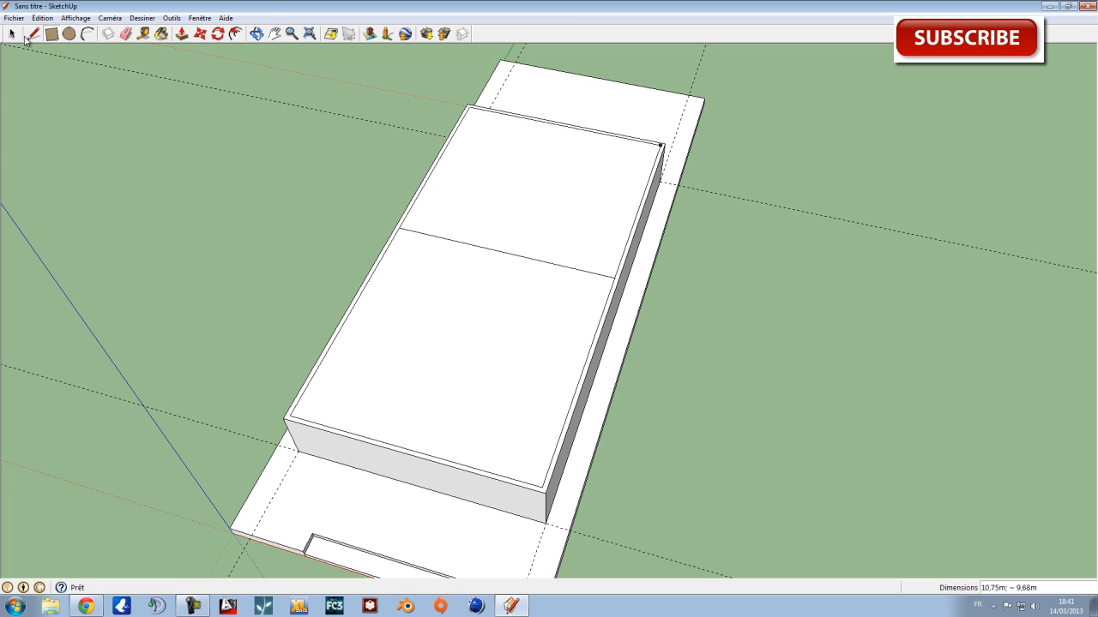
Delete the dividing line that crosses the face covering the top of the walls.
left_click(12, 33)
left_click(495, 249)
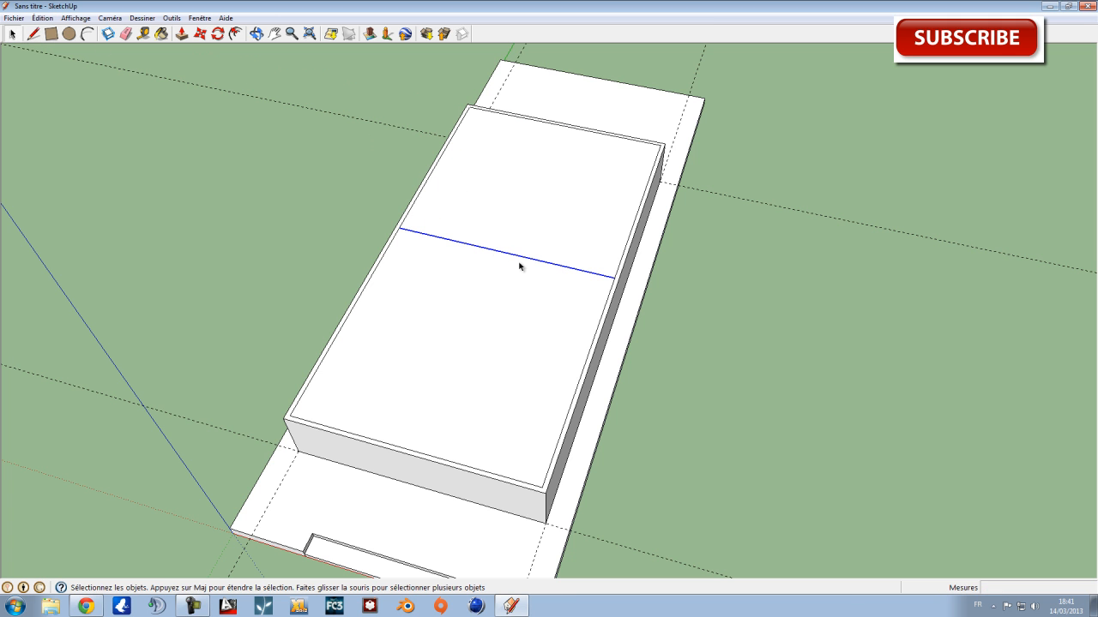
key("Delete")
Delete the face covering the top of the walls to reopen the interior.
middle_click_drag(523, 271, 469, 340)
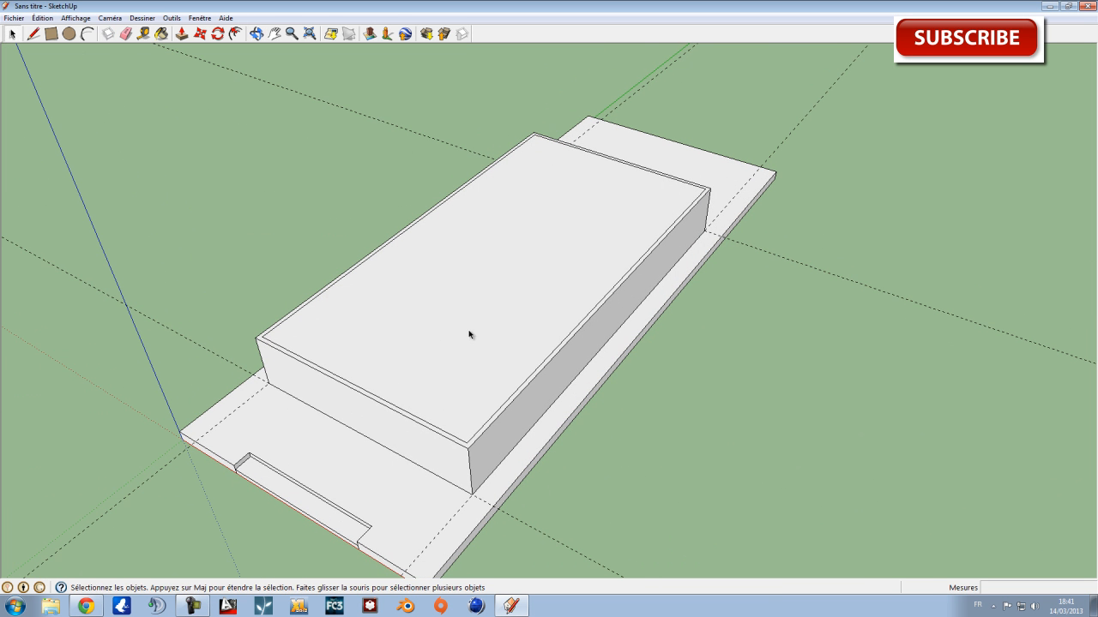
left_click(471, 321)
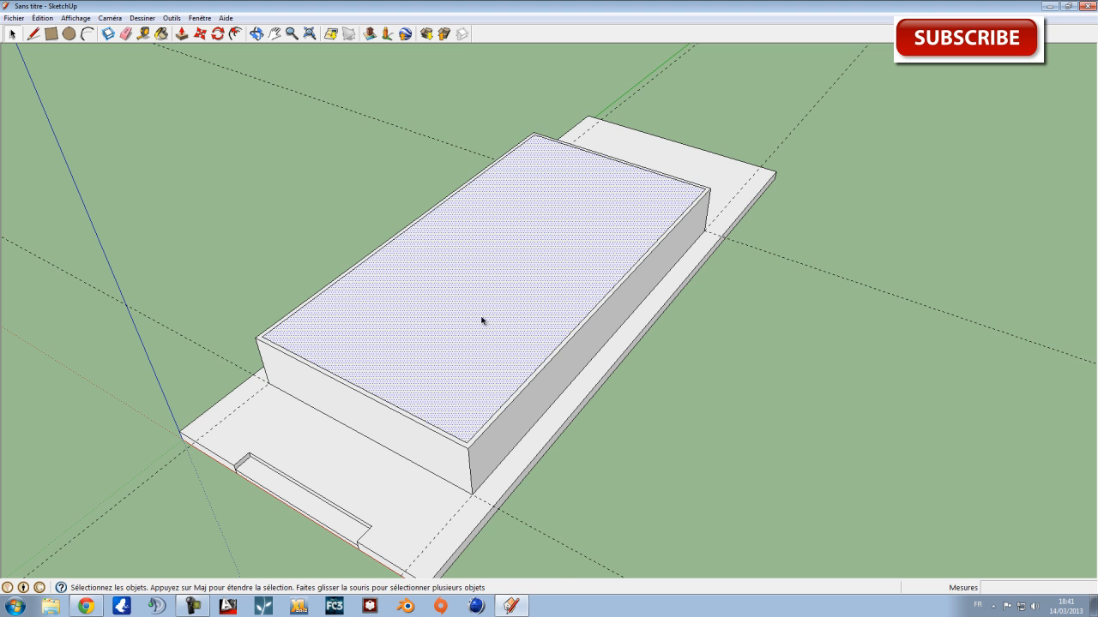
middle_click_drag(518, 325, 542, 362)
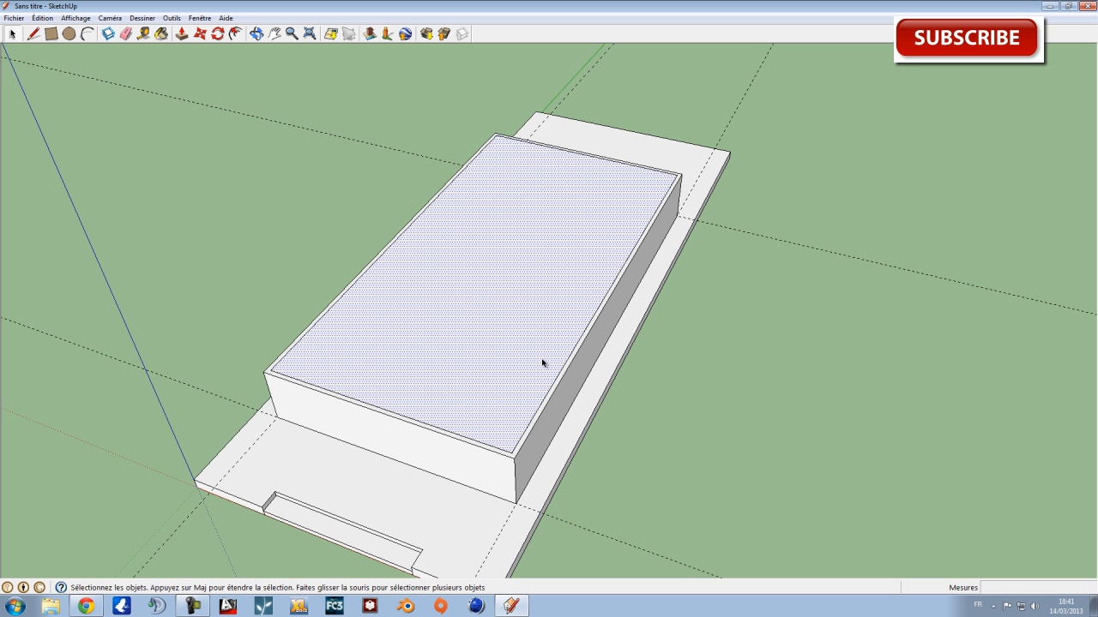
key("Delete")
Delete all the dashed construction guides around the slab and walls.
middle_click_drag(535, 363, 604, 319)
mouse_move(601, 418)
middle_mouse_down()
mouse_move(612, 402)
mouse_move(603, 434)
mouse_move(573, 409)
mouse_move(637, 419)
mouse_move(613, 434)
middle_mouse_up()
scroll(743, 432, "down", 3)
middle_click_drag(742, 431, 698, 415, "shift")
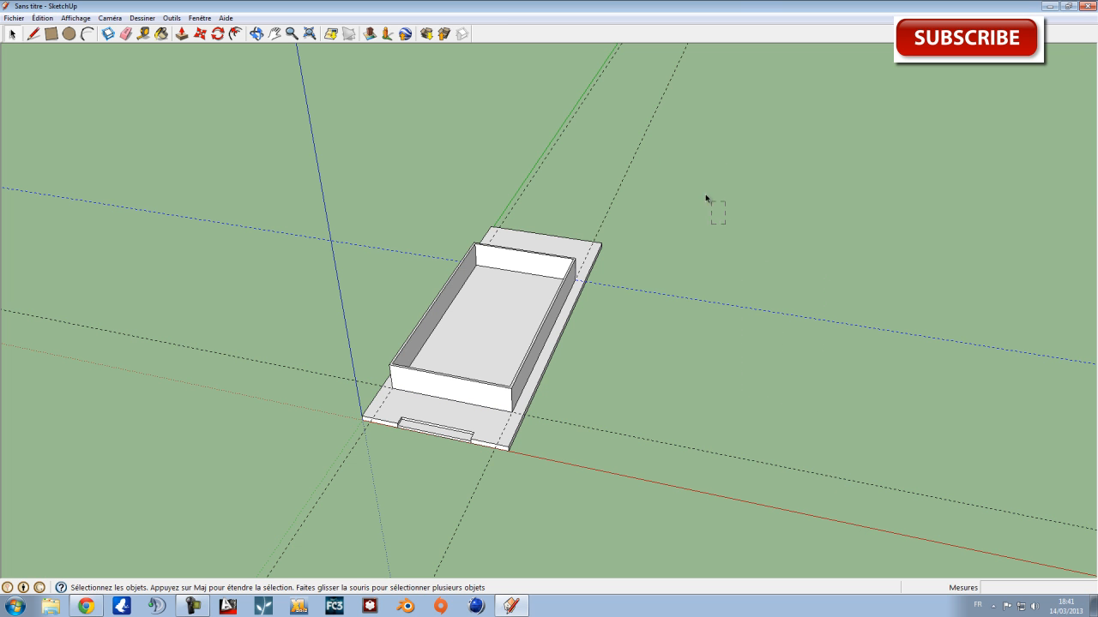
left_click_drag(557, 89, 547, 89)
Place a Tape Measure guide 50cm outward from the top edge of the long wall opposite the origin side.
scroll(517, 339, "up", 3)
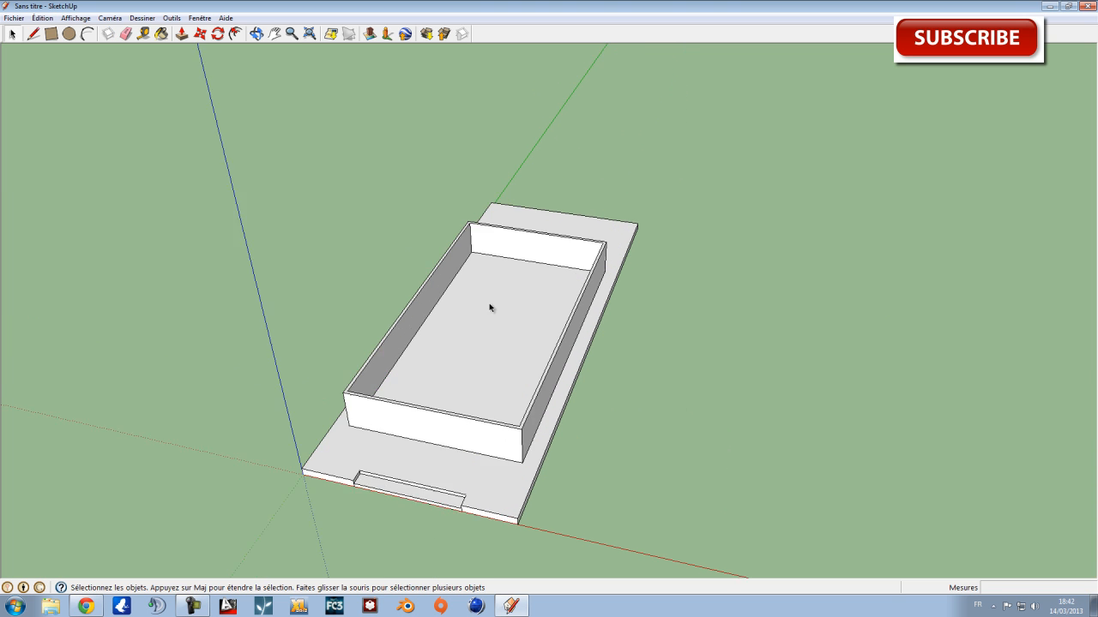
left_click(144, 34)
scroll(560, 335, "up", 3)
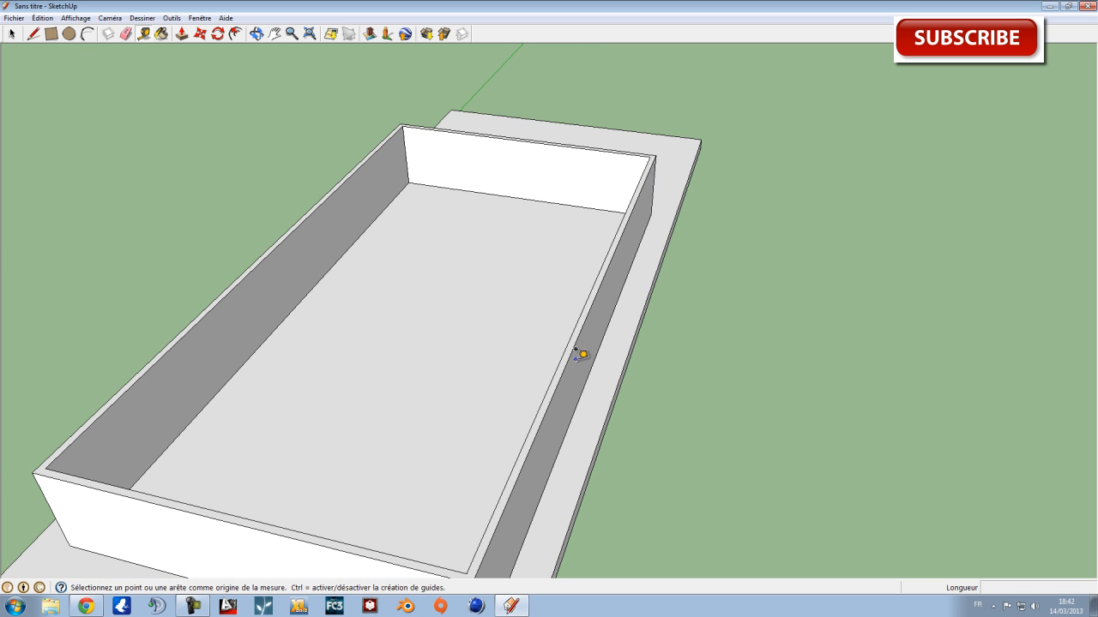
left_click(572, 344)
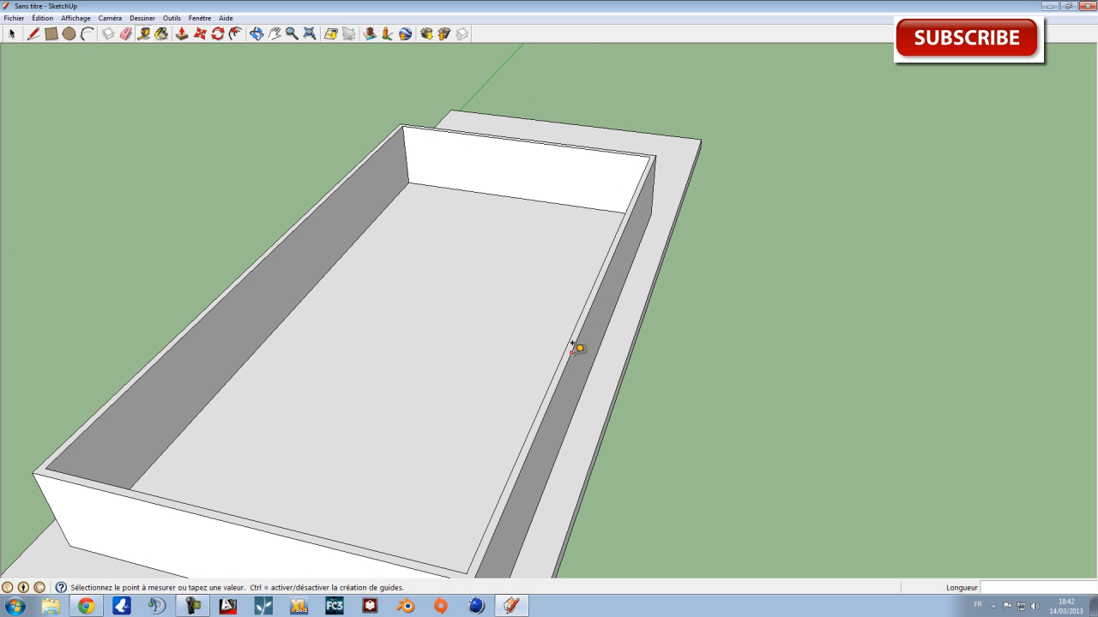
left_click(675, 367)
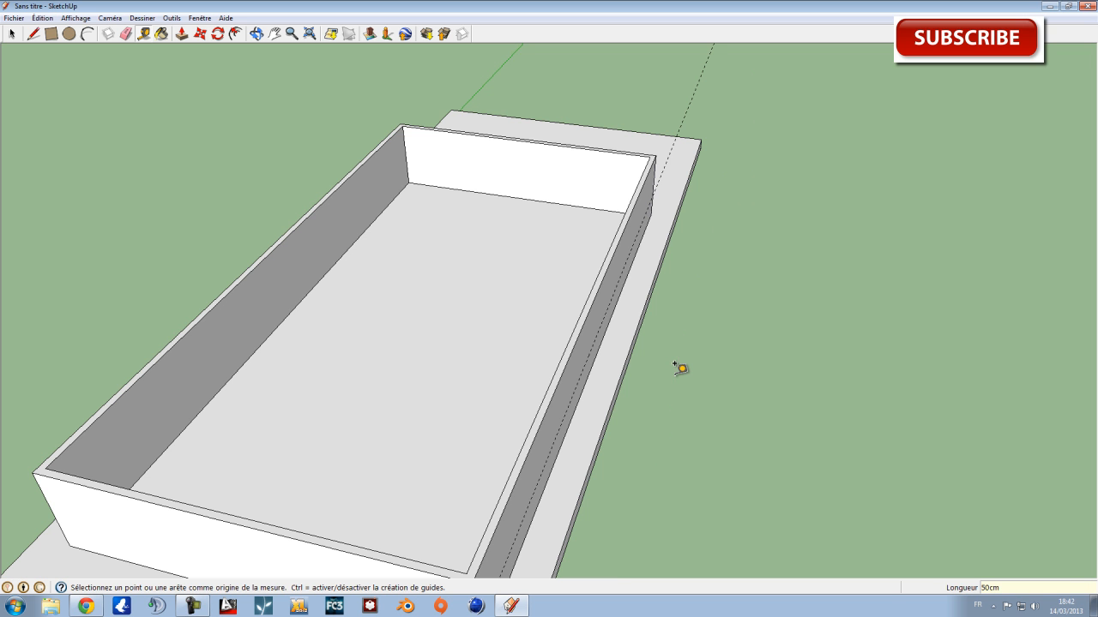
Place a Tape Measure guide 50cm outward from the top edge of the long wall on the origin side.
scroll(563, 343, "up", 2)
left_click(582, 342)
left_click(490, 327)
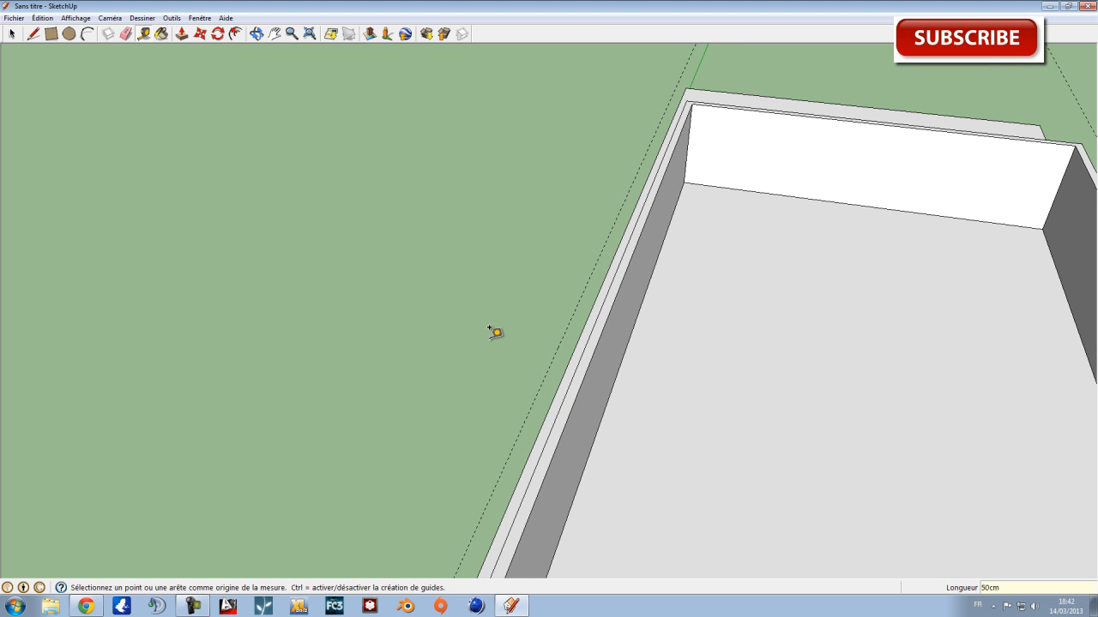
Place a guide 50cm outward from the top edge of the short wall facing the cut step.
scroll(601, 343, "down", 3)
middle_click_drag(902, 423, 590, 289)
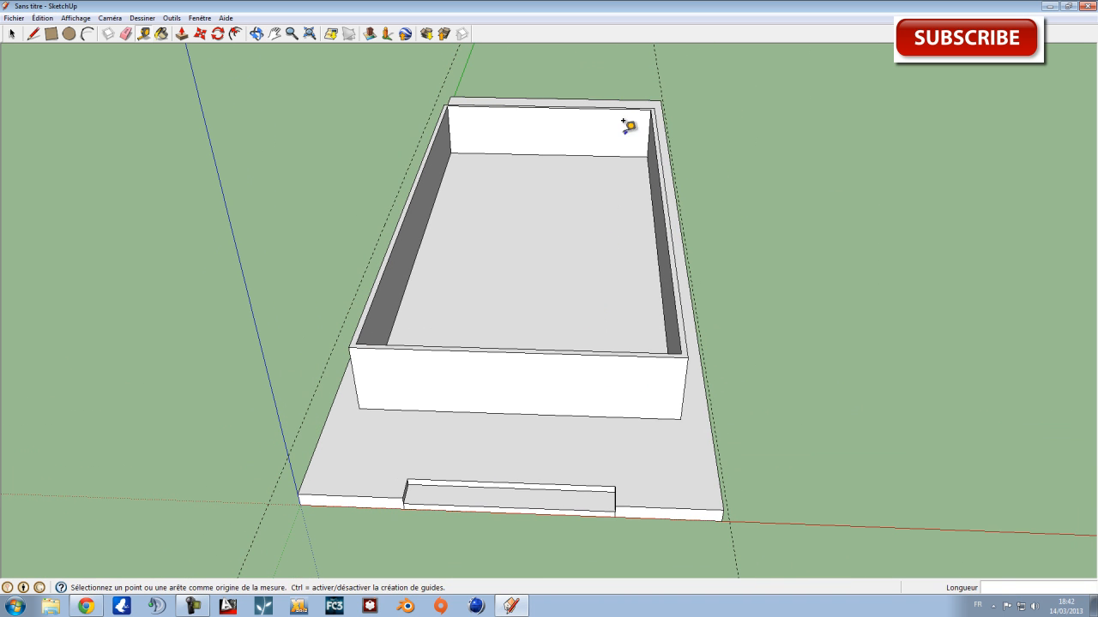
middle_click_drag(739, 404, 515, 328)
middle_click_drag(615, 310, 695, 359)
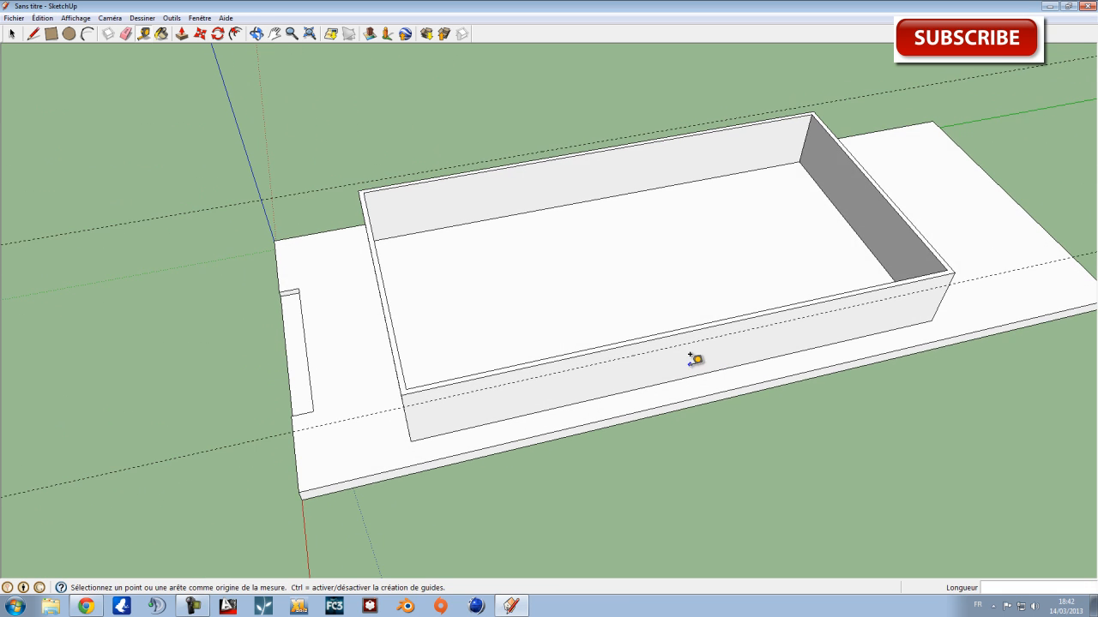
scroll(402, 272, "up", 3)
left_click(382, 290)
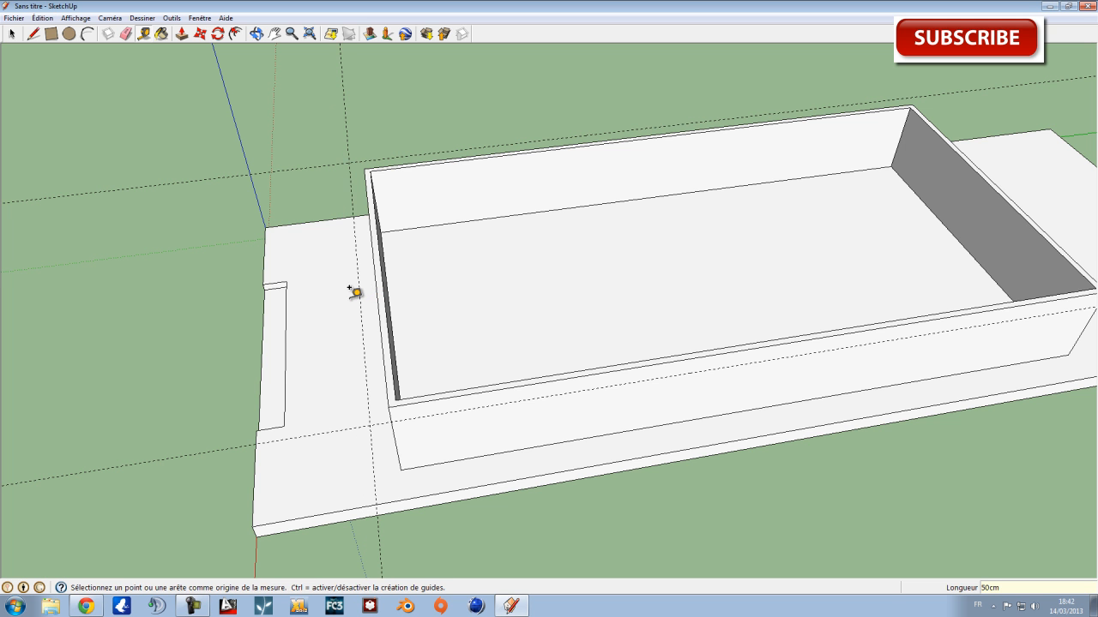
Place a parallel guide outward from the top edge of the short wall at the far end of the slab.
middle_click_drag(994, 287, 235, 339, "shift")
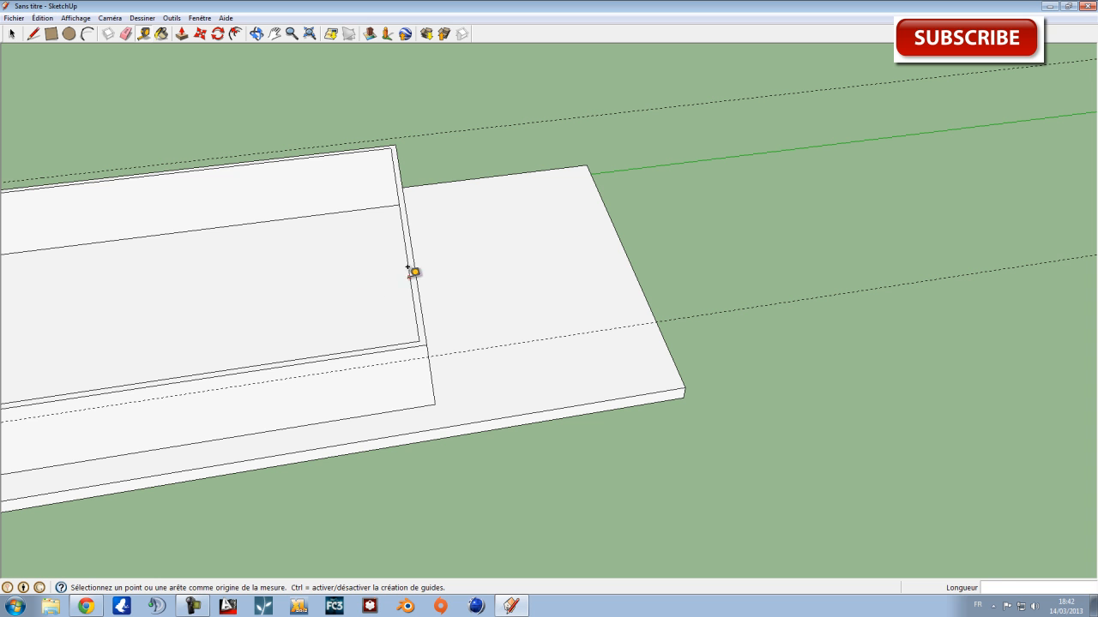
left_click(415, 261)
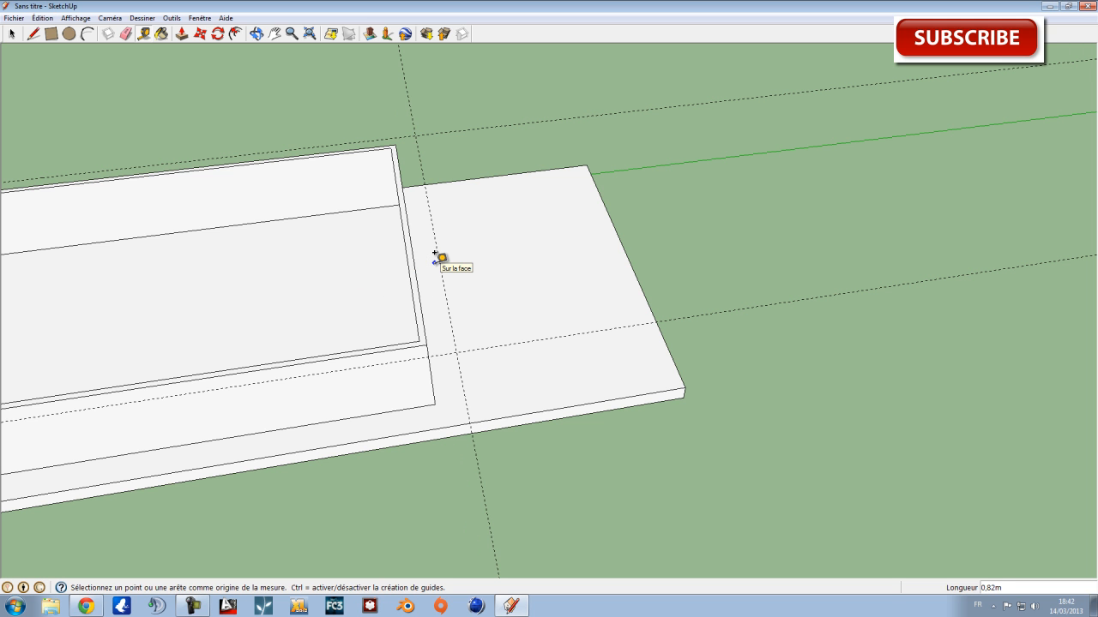
scroll(420, 256, "down", 5)
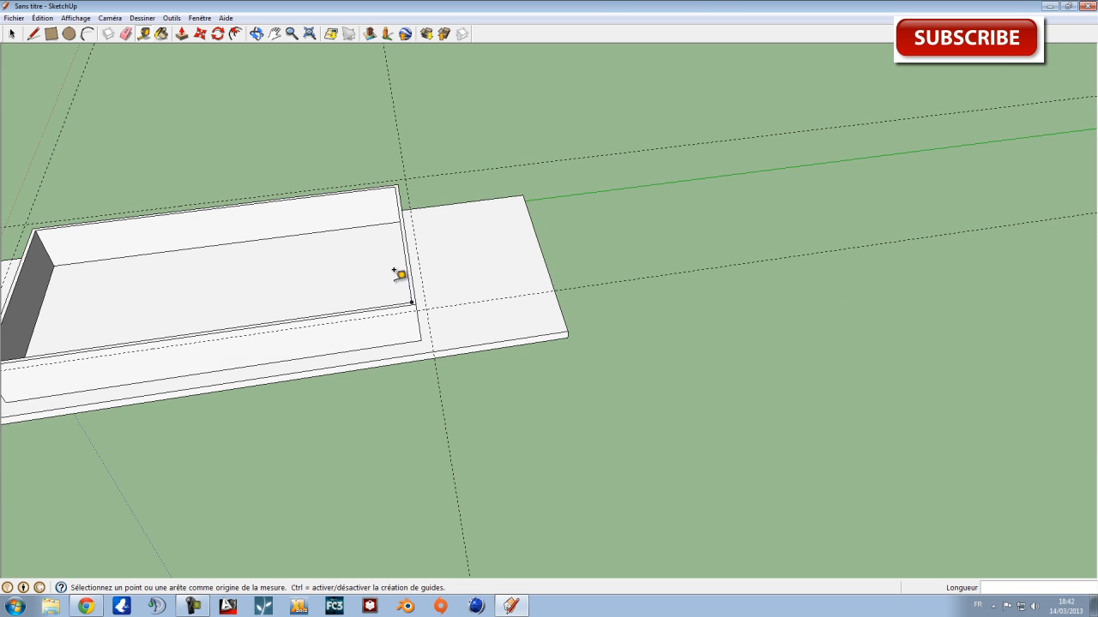
Draw a rectangle of about 12,15m by 22,11m between opposite intersections of the guides at wall-top level.
middle_click_drag(362, 321, 716, 360)
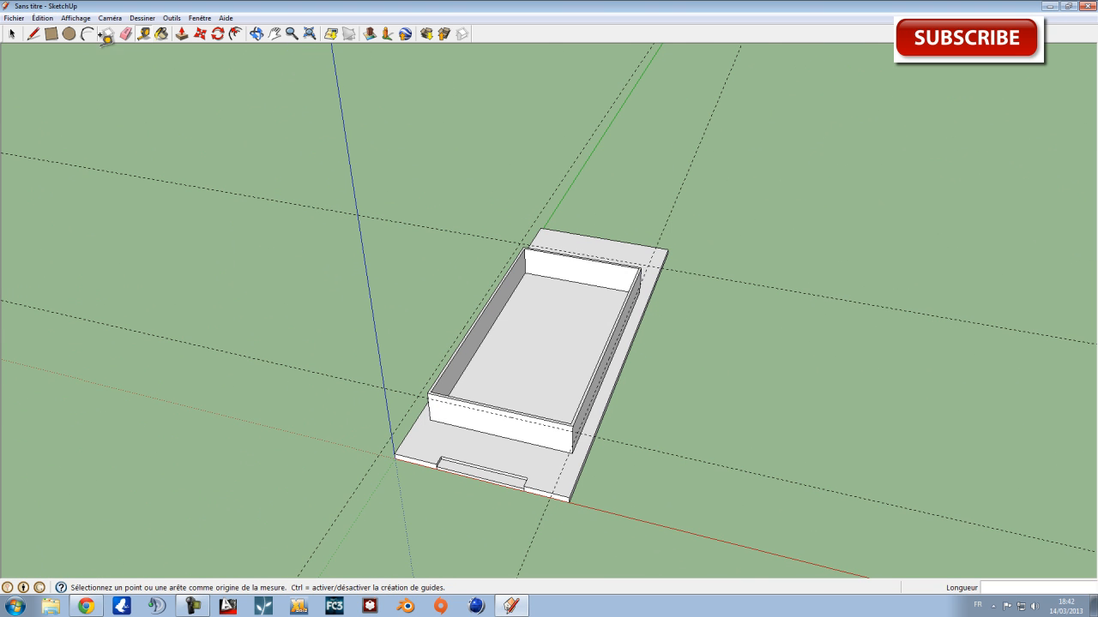
left_click(52, 34)
scroll(431, 394, "up", 2)
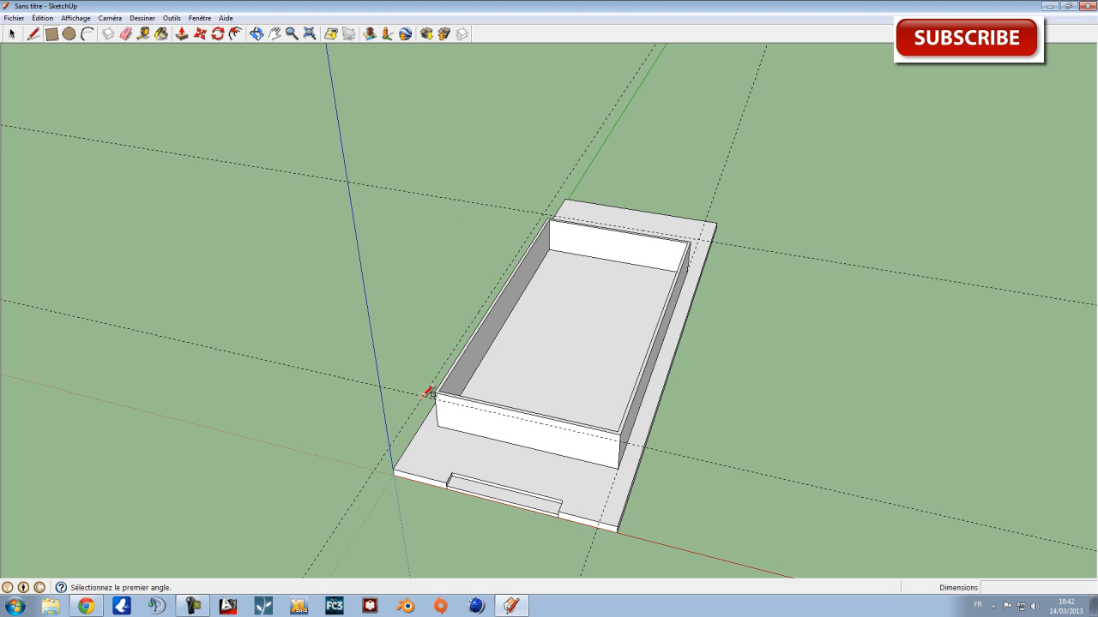
middle_click_drag(427, 392, 449, 471)
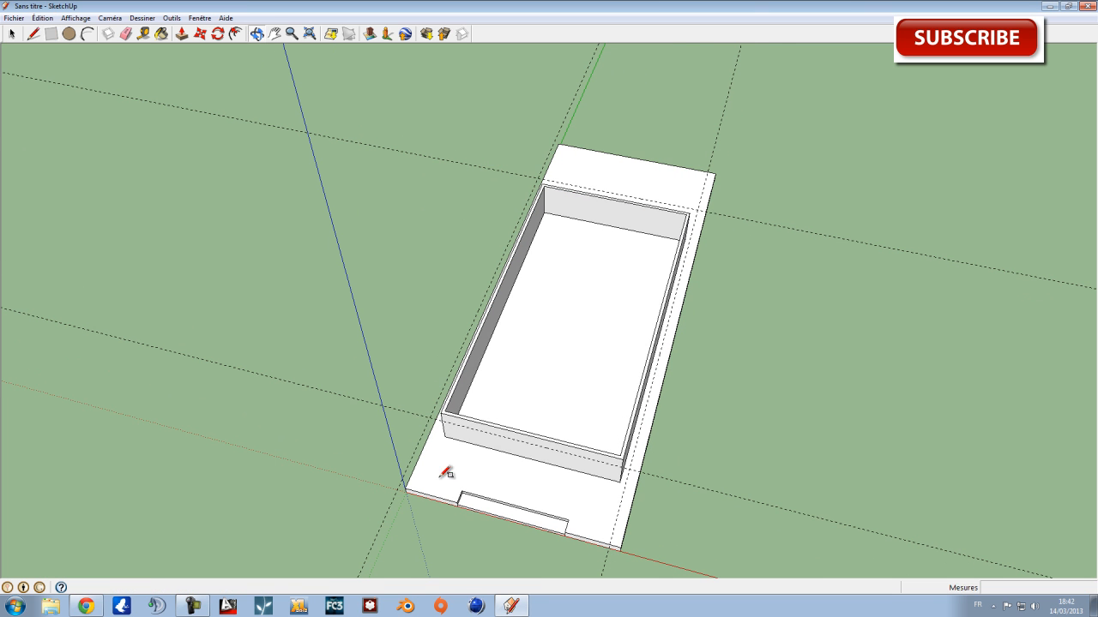
left_click(436, 415)
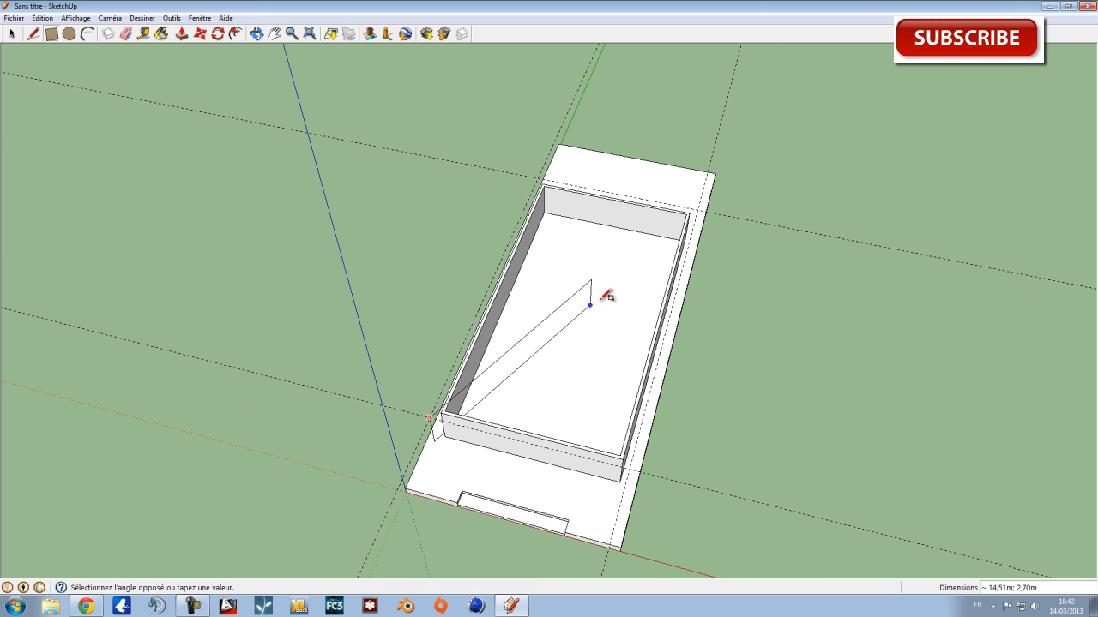
left_click(700, 211)
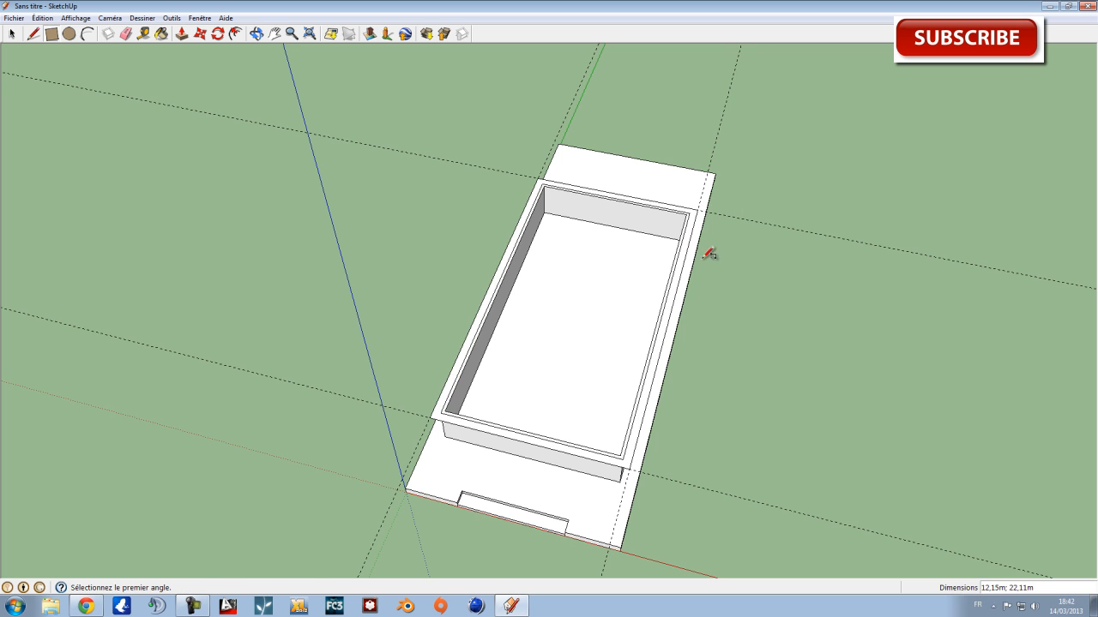
Undo the rectangle drawn around the top of the walls.
middle_click_drag(723, 375, 752, 227)
scroll(715, 355, "up", 6)
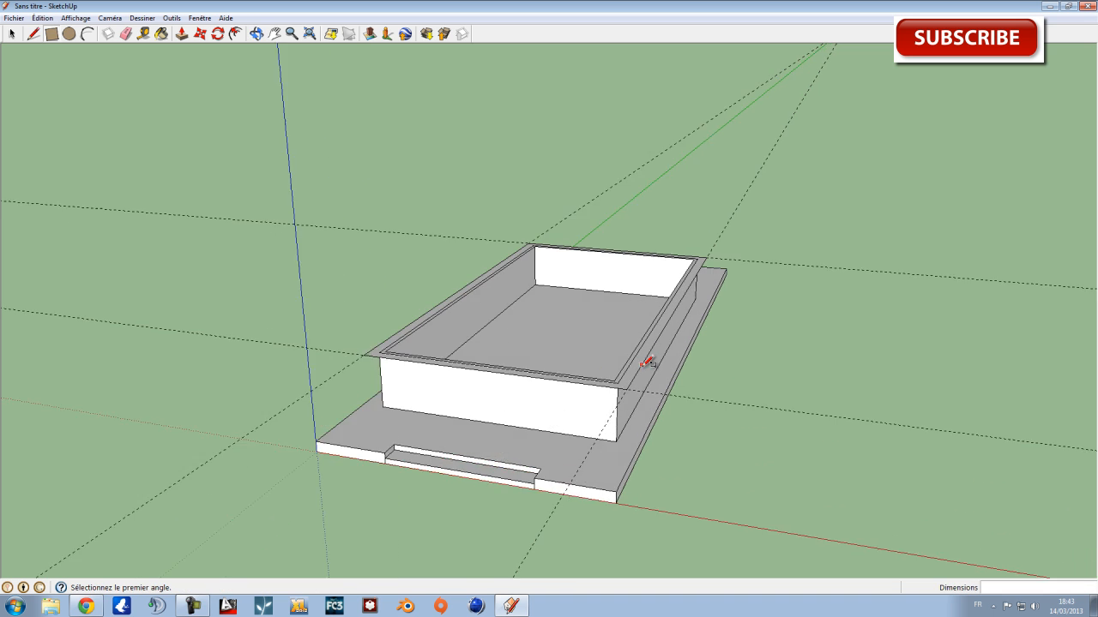
middle_click_drag(626, 368, 691, 407)
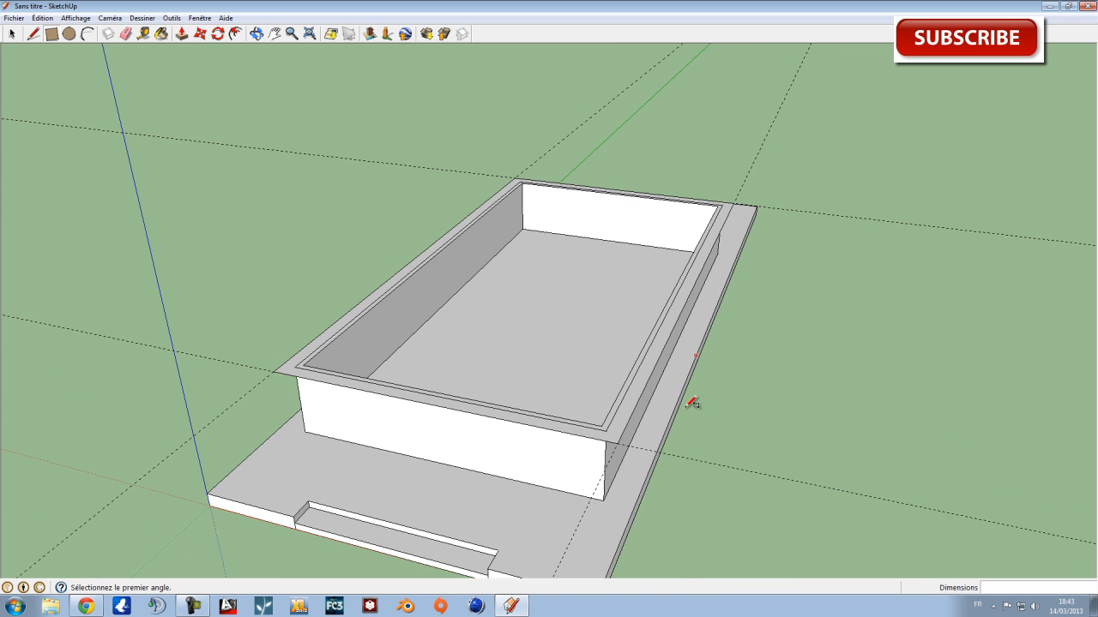
key("ctrl+z")
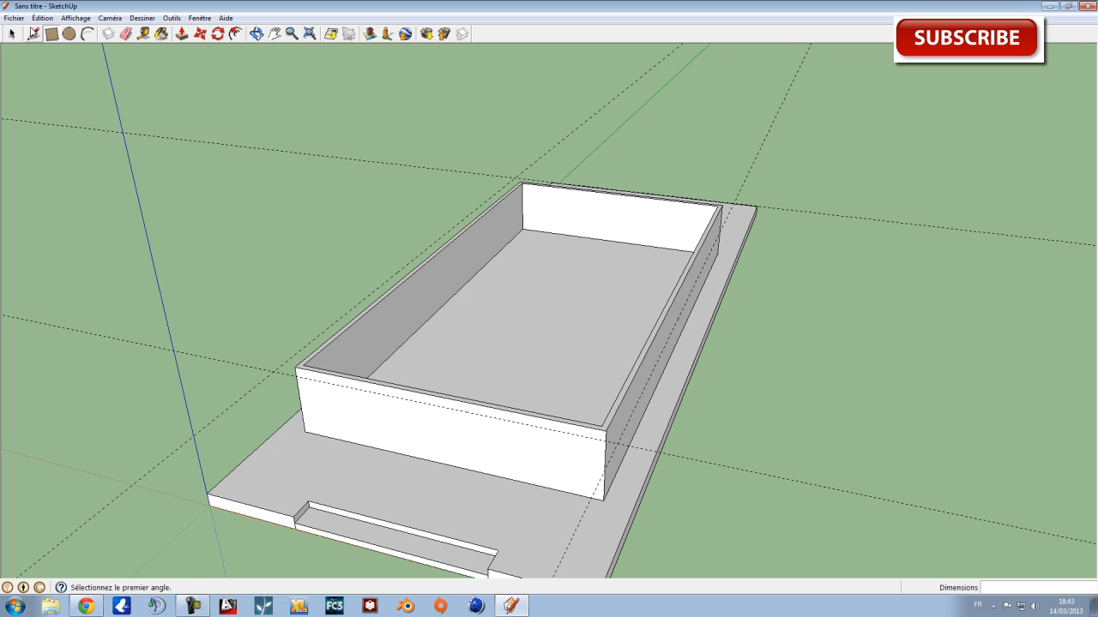
left_click(33, 33)
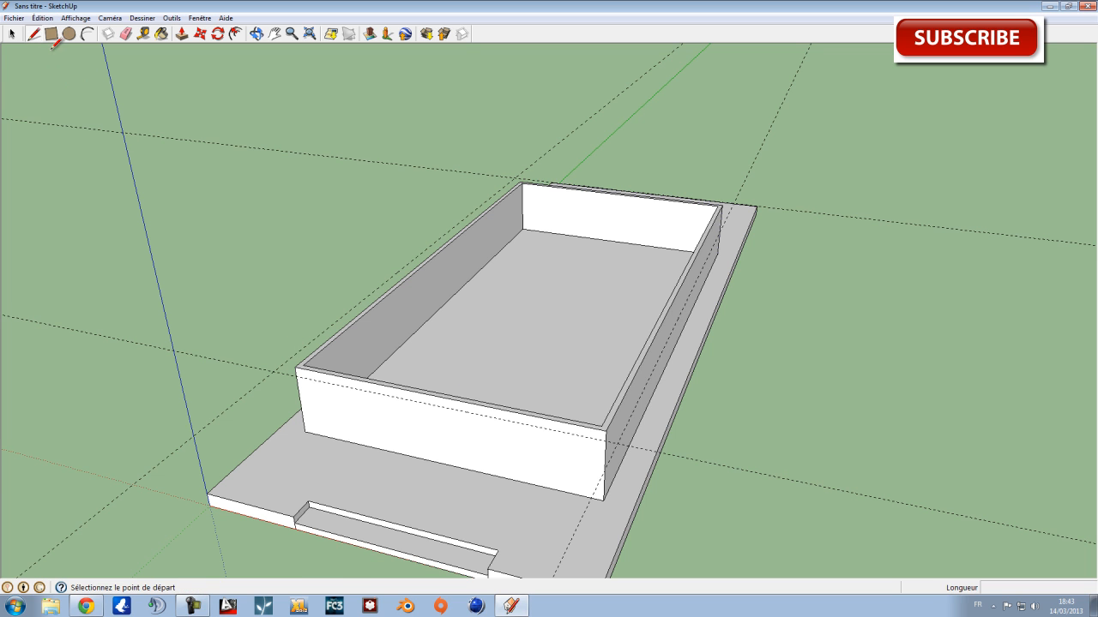
Select all four guides around the walls and move them together straight up along the blue axis, above the wall tops.
left_click(12, 34)
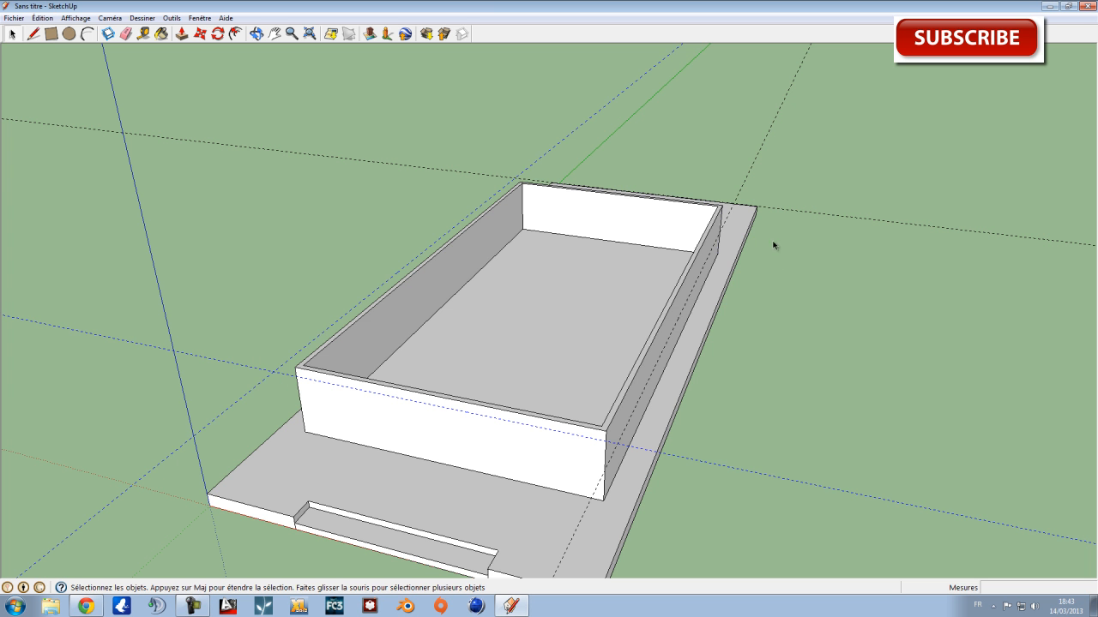
mouse_move(744, 208)
middle_mouse_down()
mouse_move(764, 265)
mouse_move(811, 252)
middle_mouse_up()
scroll(812, 251, "up", 2)
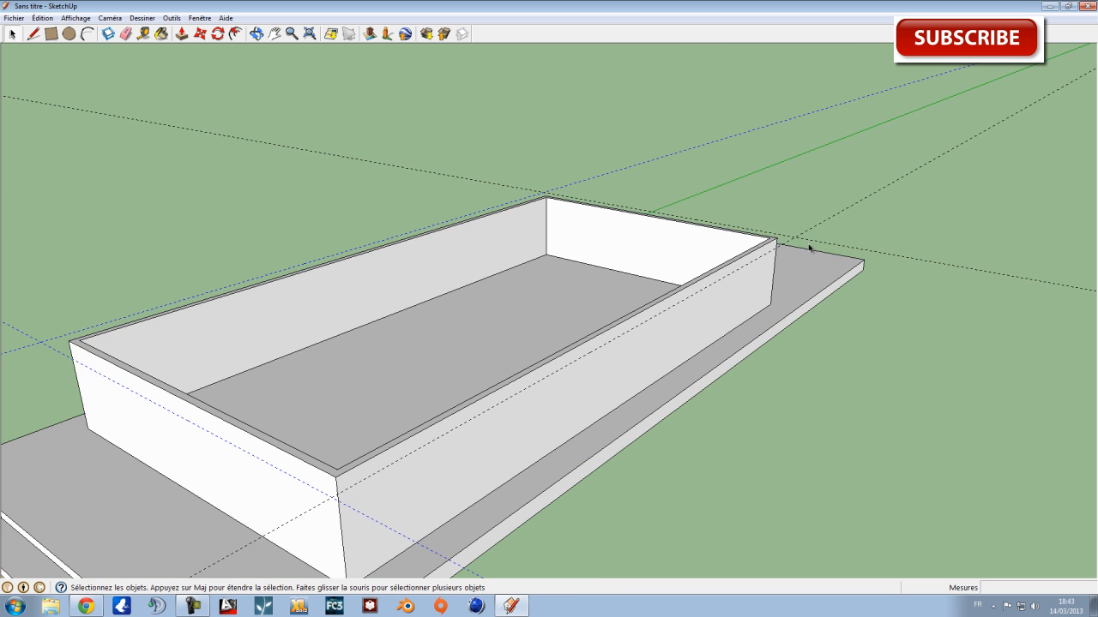
scroll(793, 224, "down", 3)
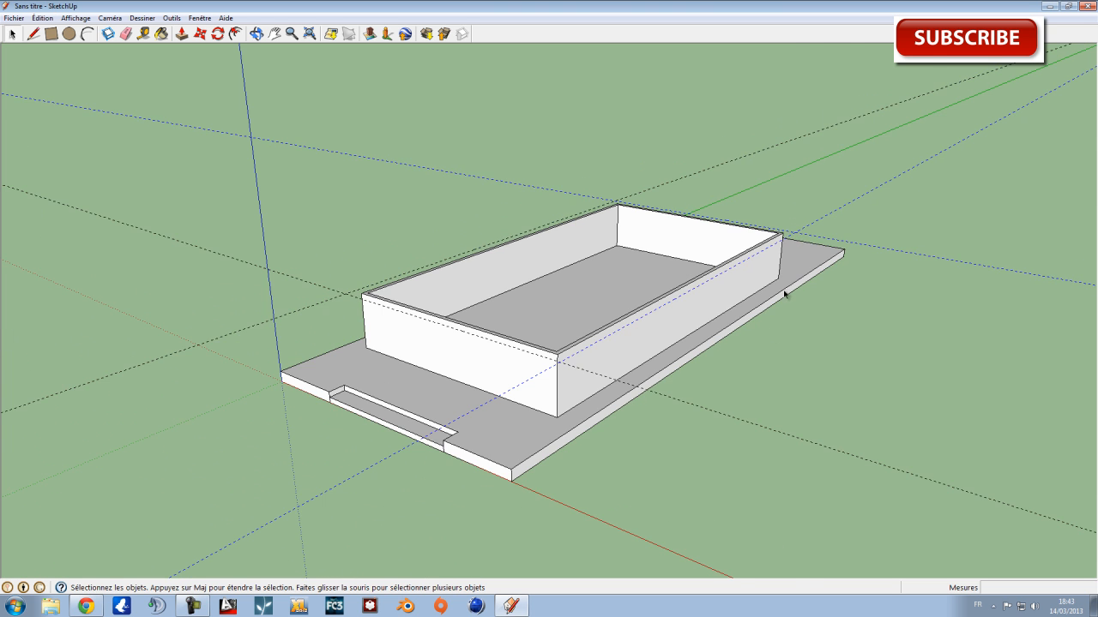
middle_click_drag(799, 247, 848, 402)
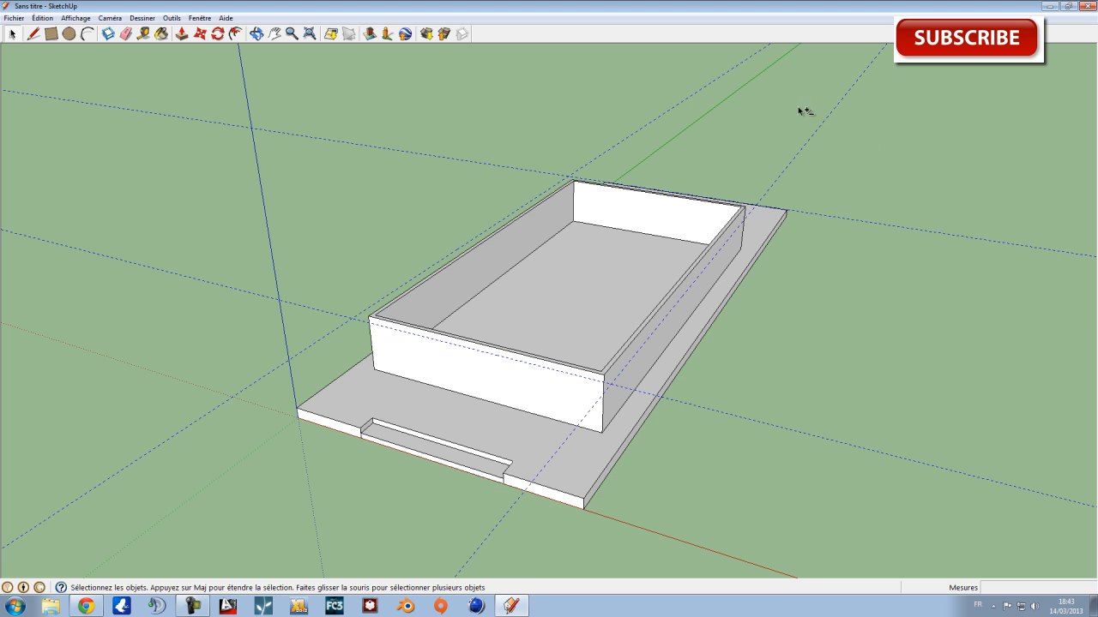
mouse_move(825, 310)
middle_mouse_down()
mouse_move(865, 344)
mouse_move(892, 335)
middle_mouse_up()
scroll(869, 296, "down", 1)
middle_click_drag(870, 297, 759, 371, "shift")
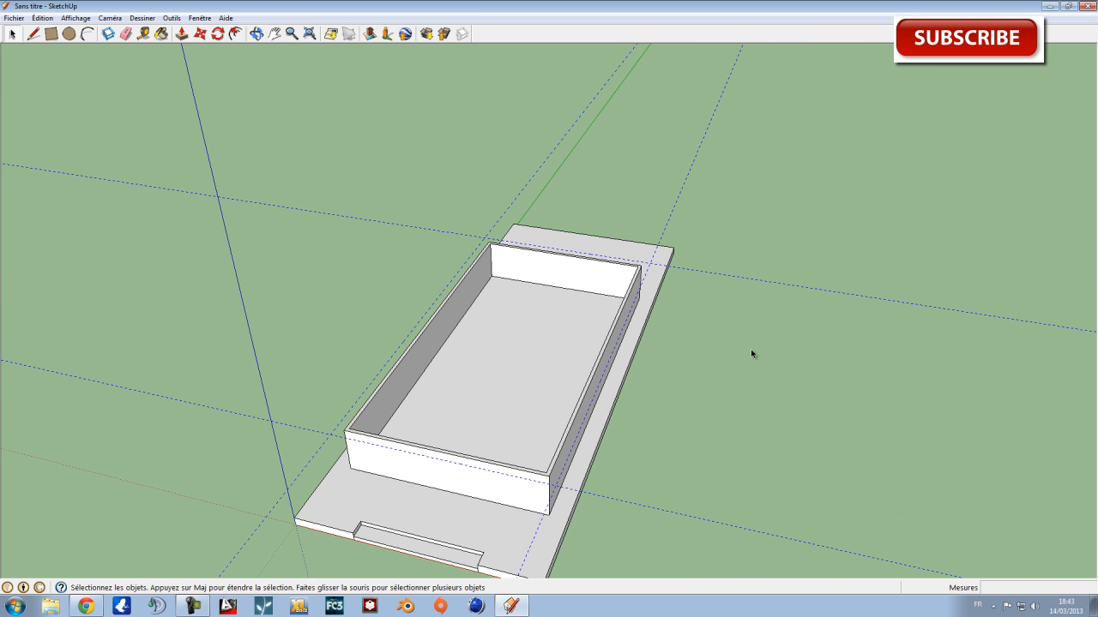
left_click(201, 34)
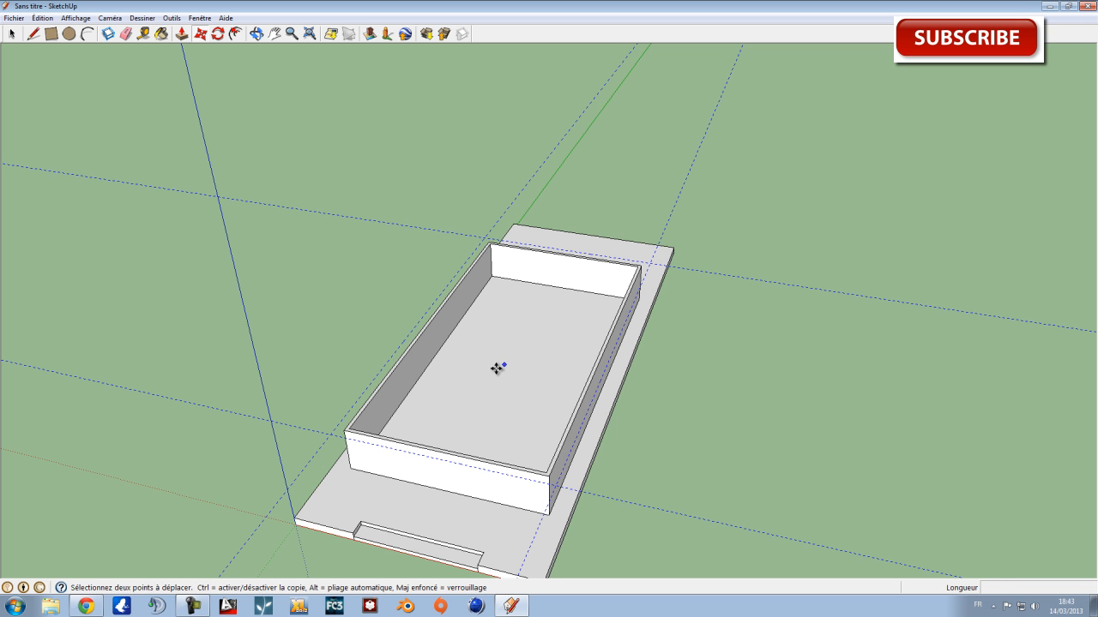
left_click(289, 489)
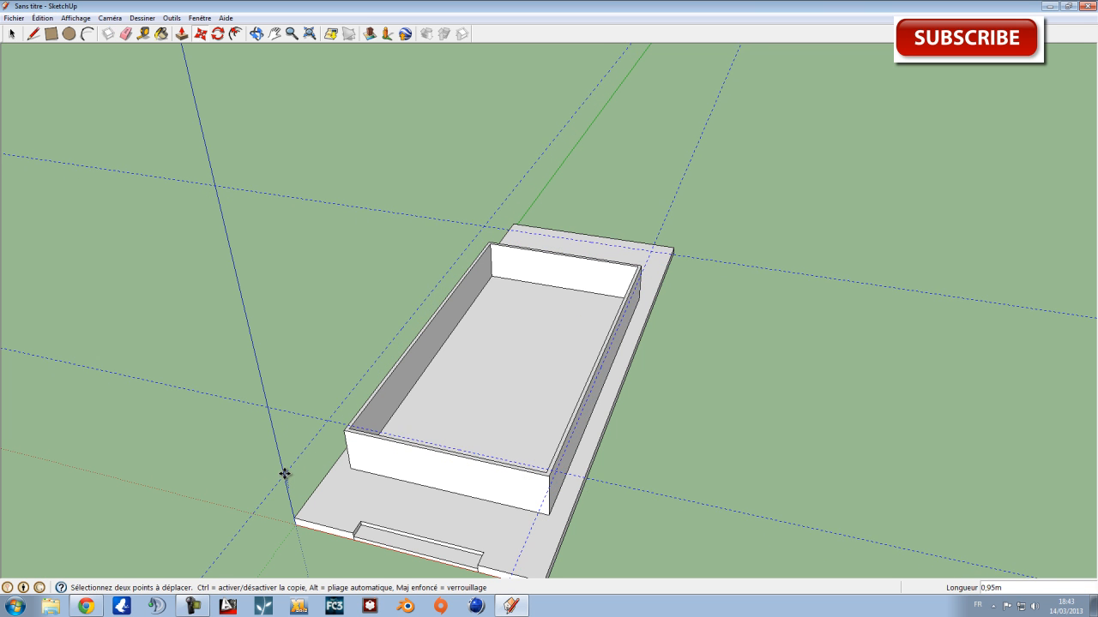
left_click(293, 468)
middle_click_drag(467, 414, 566, 454)
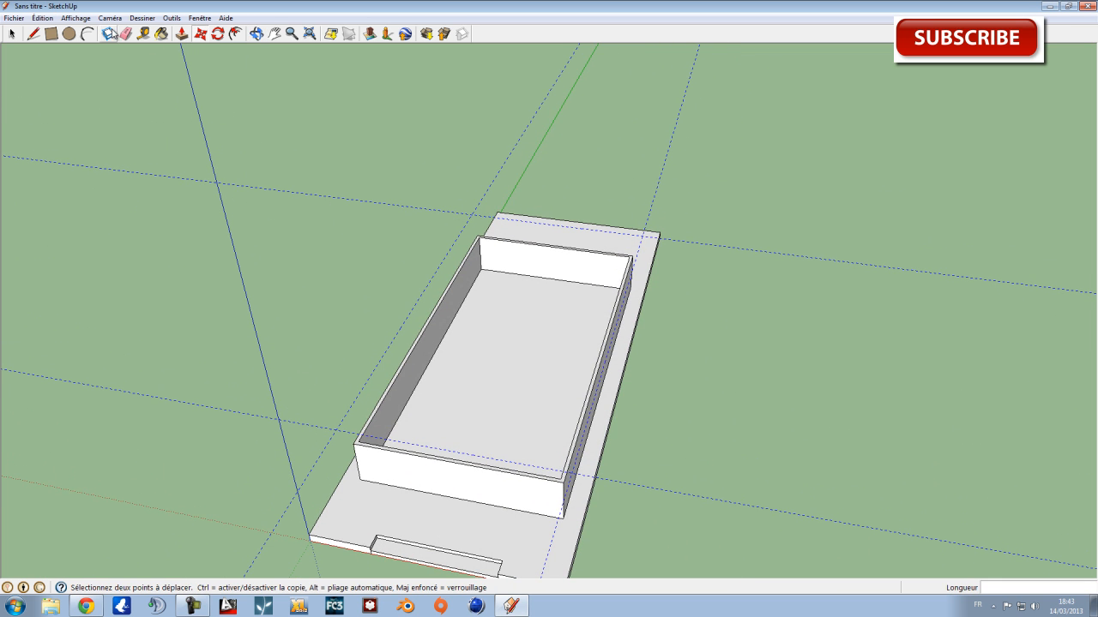
Draw a roof rectangle between opposite intersections of the raised guides.
left_click(52, 35)
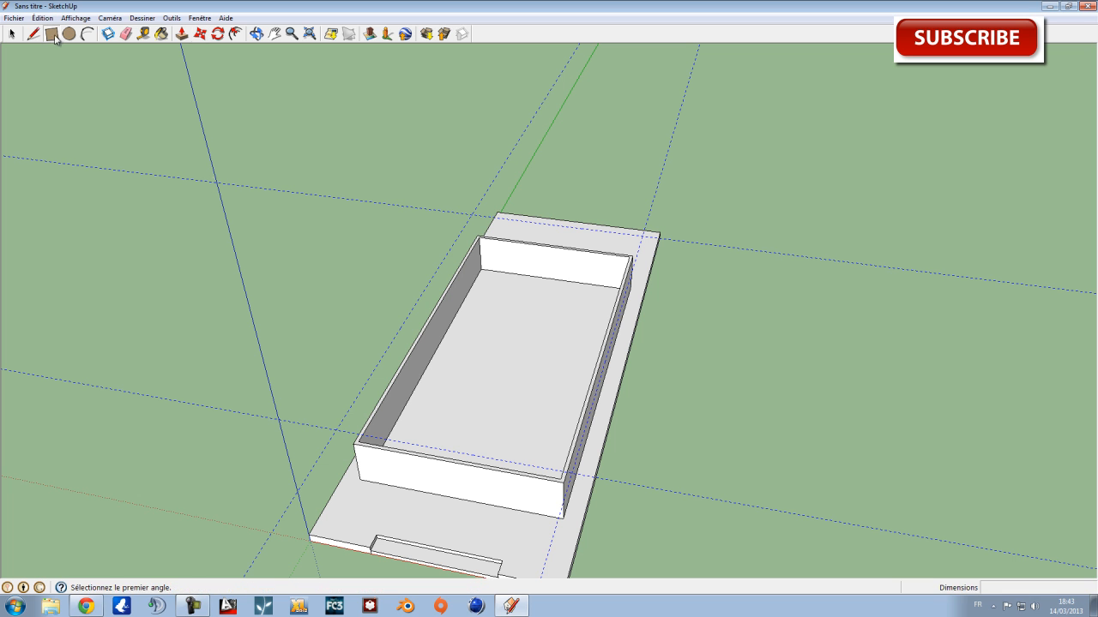
left_click(336, 429)
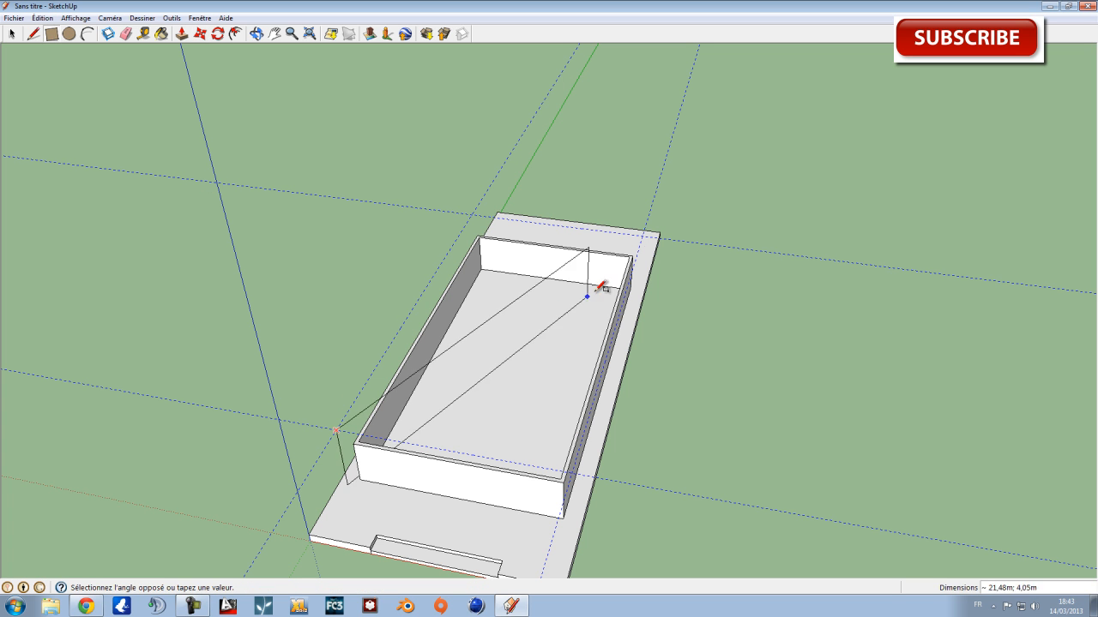
left_click(644, 231)
Push/Pull the roof rectangle upward to a thickness of 10cm.
middle_click_drag(627, 441, 493, 382)
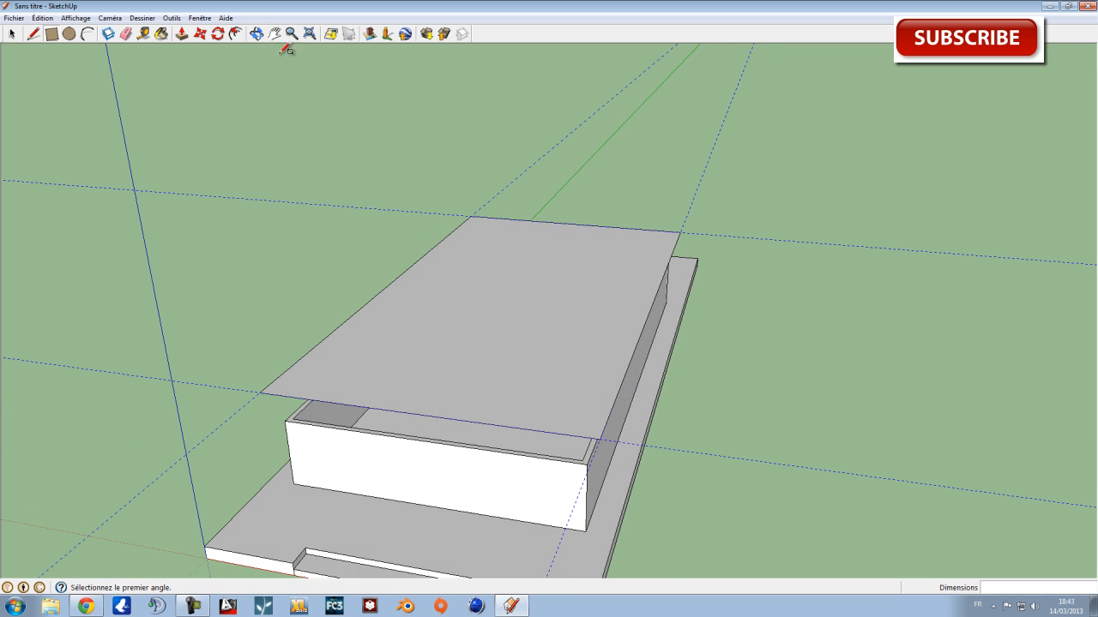
left_click(184, 36)
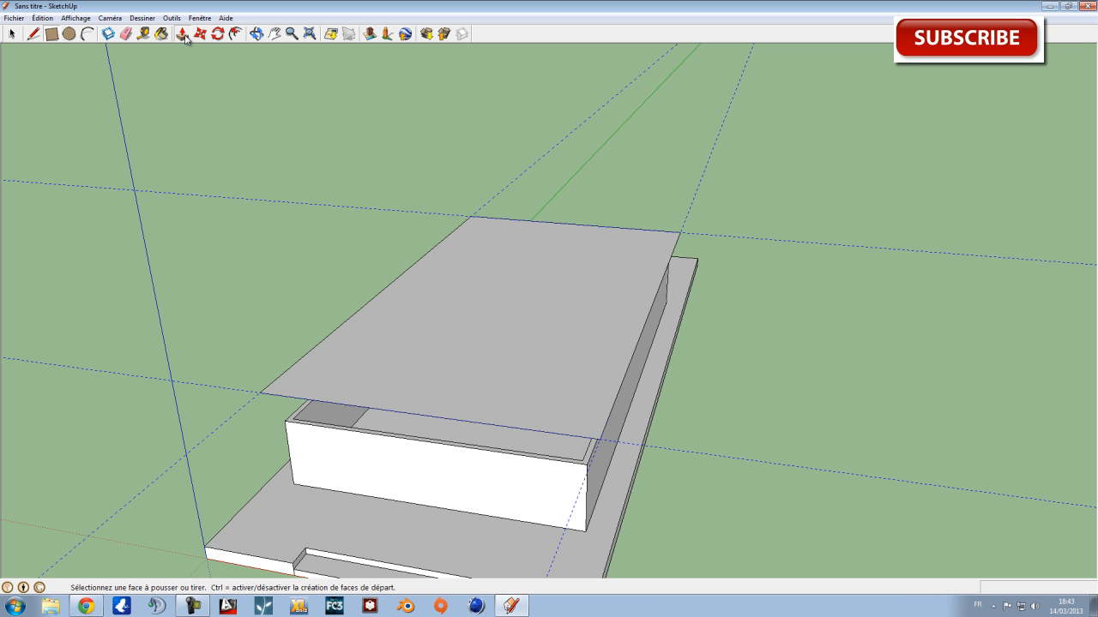
left_click_drag(460, 344, 480, 332)
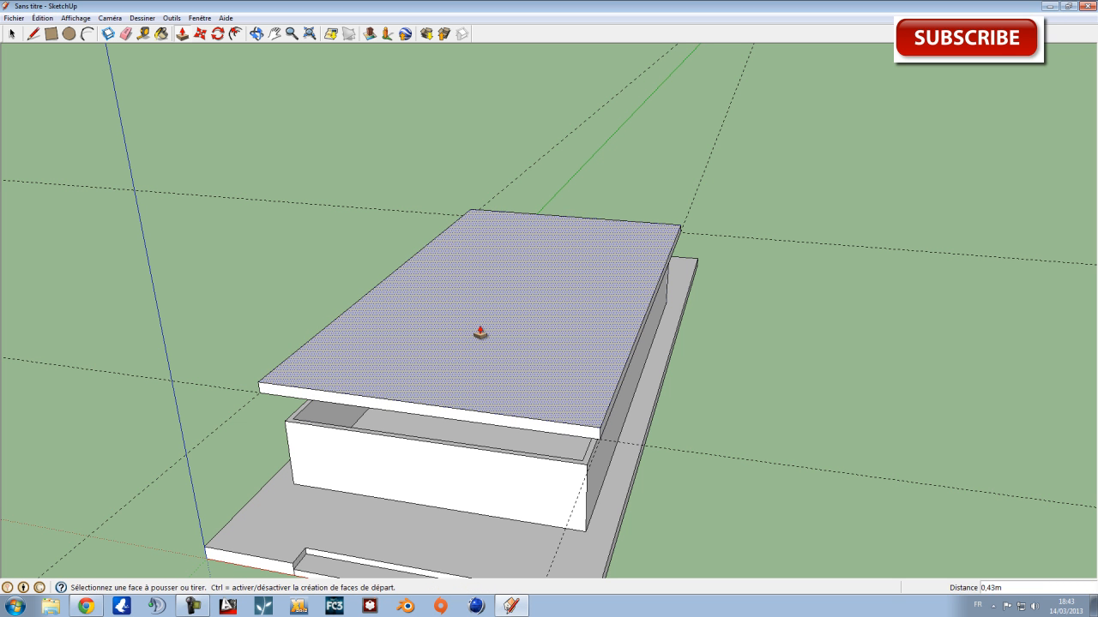
type("10cm")
key("Return")
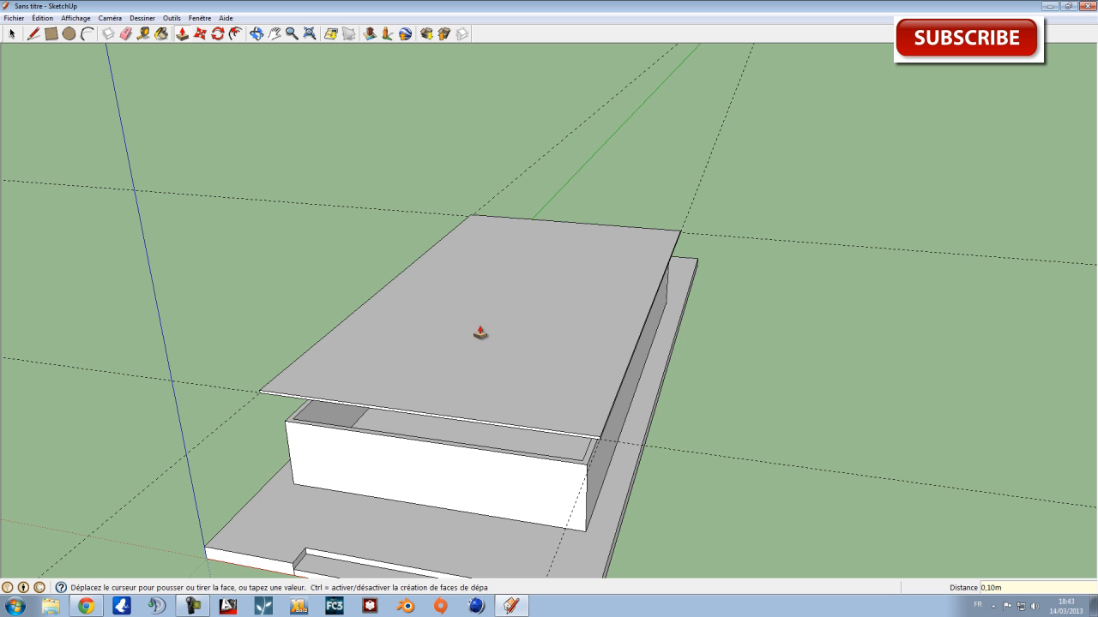
Draw a lengthwise line across the top of the roof slab between the middles of its two short edges.
mouse_move(484, 353)
middle_mouse_down()
mouse_move(483, 387)
mouse_move(438, 389)
middle_mouse_up()
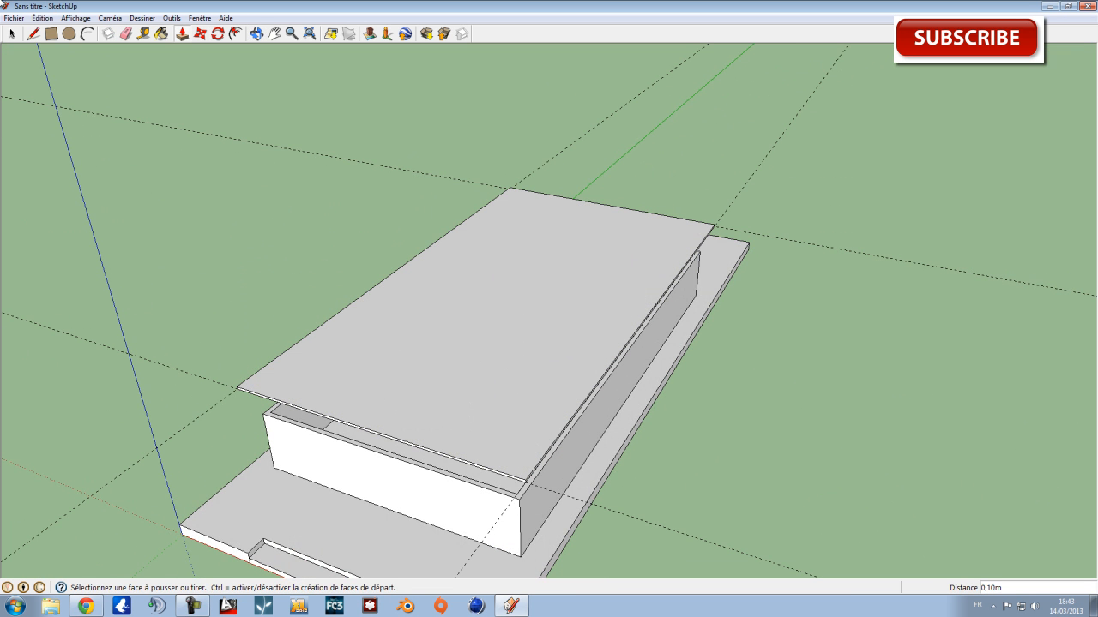
left_click(34, 33)
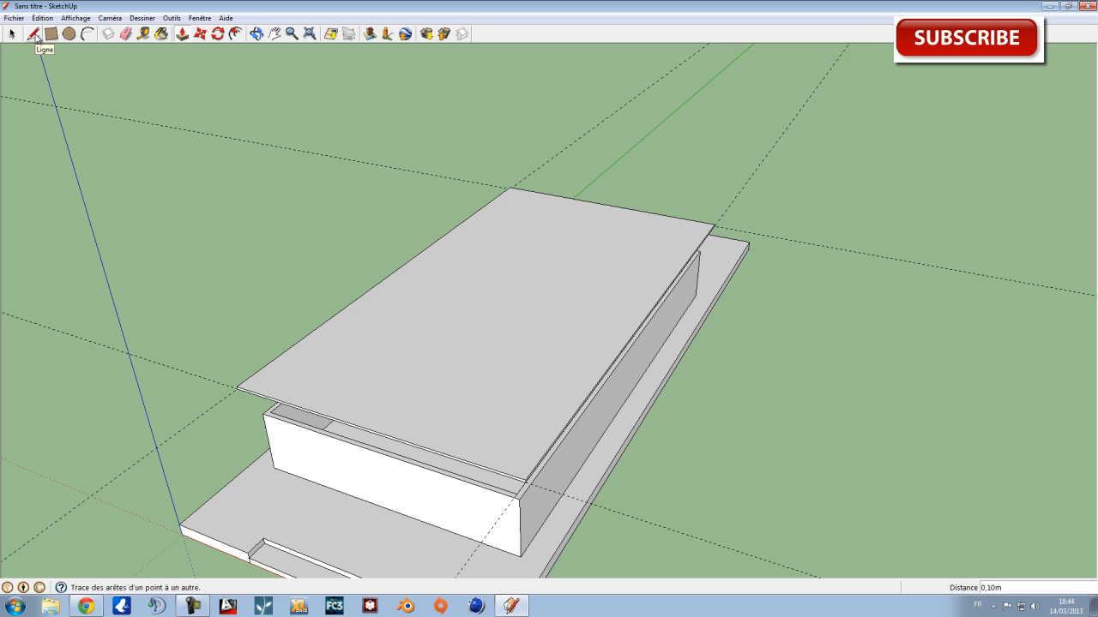
left_click(35, 35)
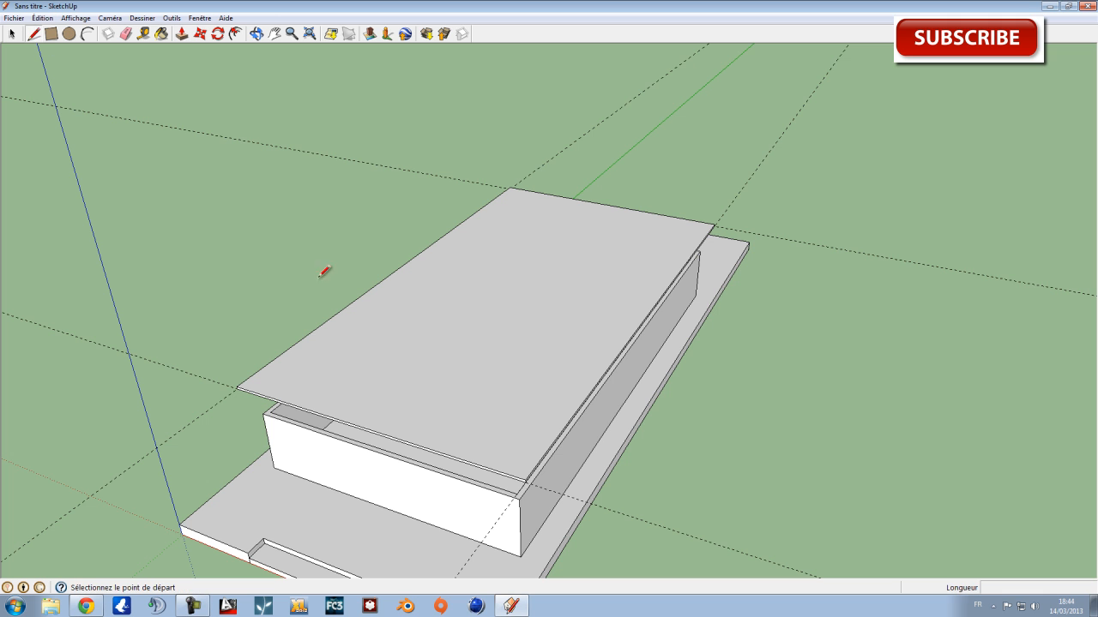
left_click(369, 430)
left_click(606, 204)
Draw a line down the middle of the roof slab's front edge and continue it lengthwise across the underside.
scroll(362, 427, "up", 3)
middle_click_drag(385, 429, 486, 320)
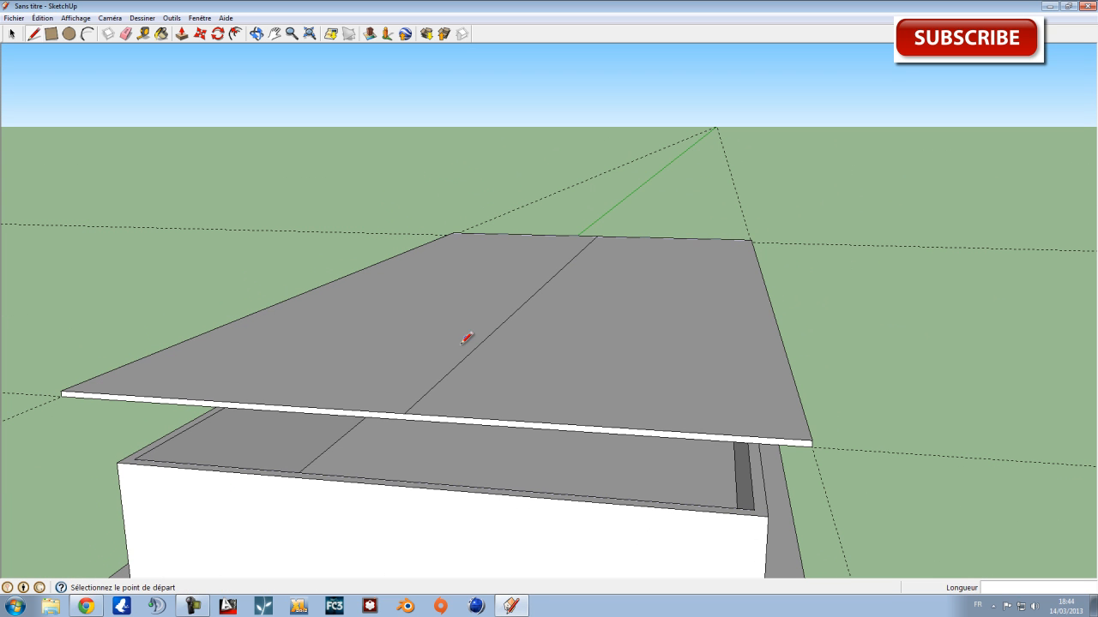
left_click(405, 414)
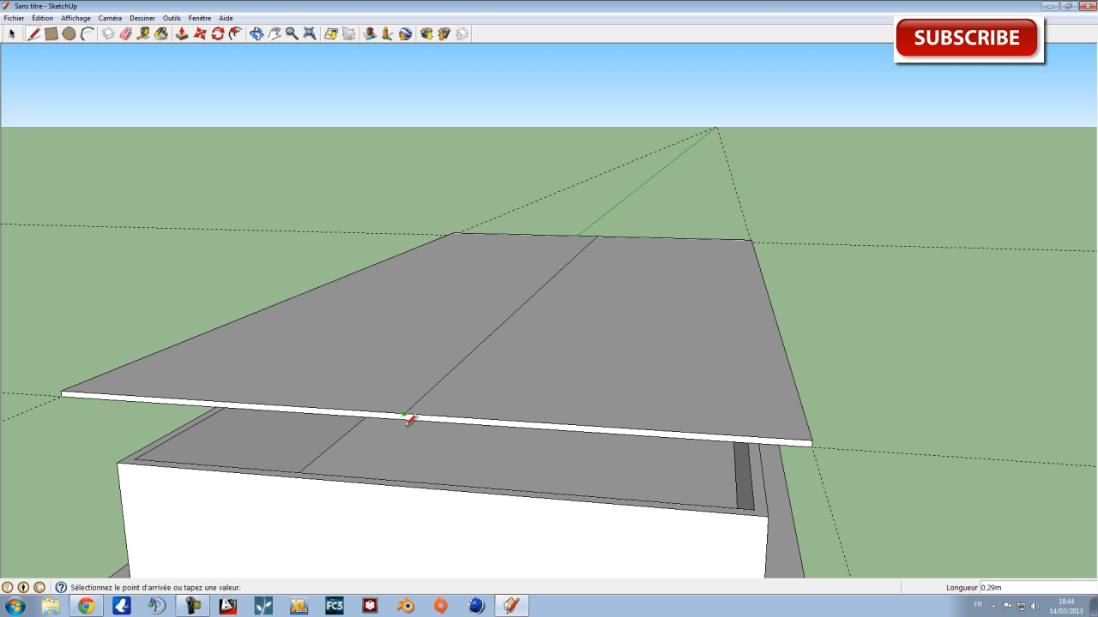
mouse_move(485, 441)
middle_mouse_down()
mouse_move(477, 360)
mouse_move(429, 372)
mouse_move(374, 329)
middle_mouse_up()
left_click(254, 228)
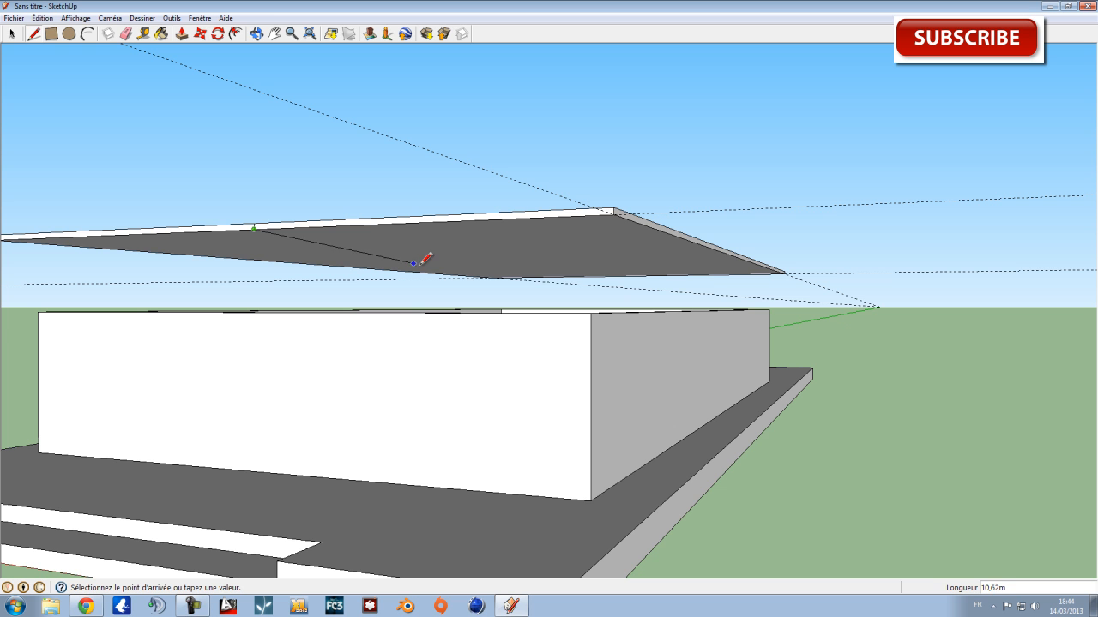
left_click(563, 274)
mouse_move(563, 274)
middle_mouse_down()
mouse_move(549, 314)
mouse_move(385, 398)
mouse_move(496, 251)
mouse_move(757, 225)
mouse_move(603, 303)
mouse_move(573, 262)
mouse_move(564, 272)
middle_mouse_up()
Draw the matching vertical line on the rear edge and join the two edge midpoints lengthwise along the slab's underside.
left_click(466, 276)
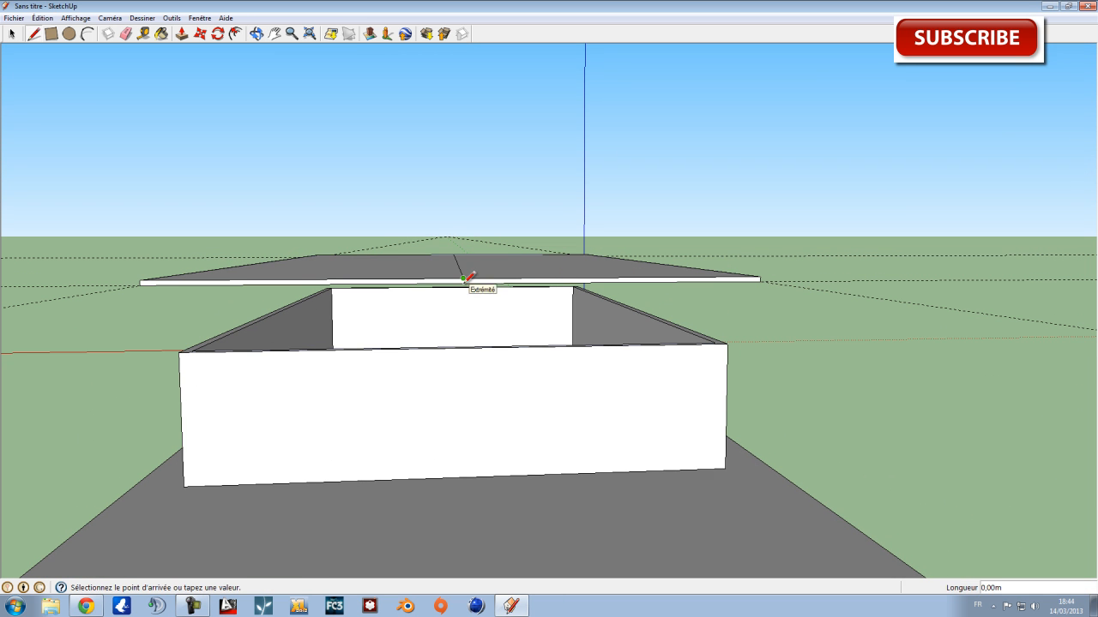
left_click(471, 277)
mouse_move(471, 277)
middle_mouse_down()
mouse_move(671, 258)
mouse_move(757, 277)
mouse_move(858, 224)
middle_mouse_up()
left_click(907, 226)
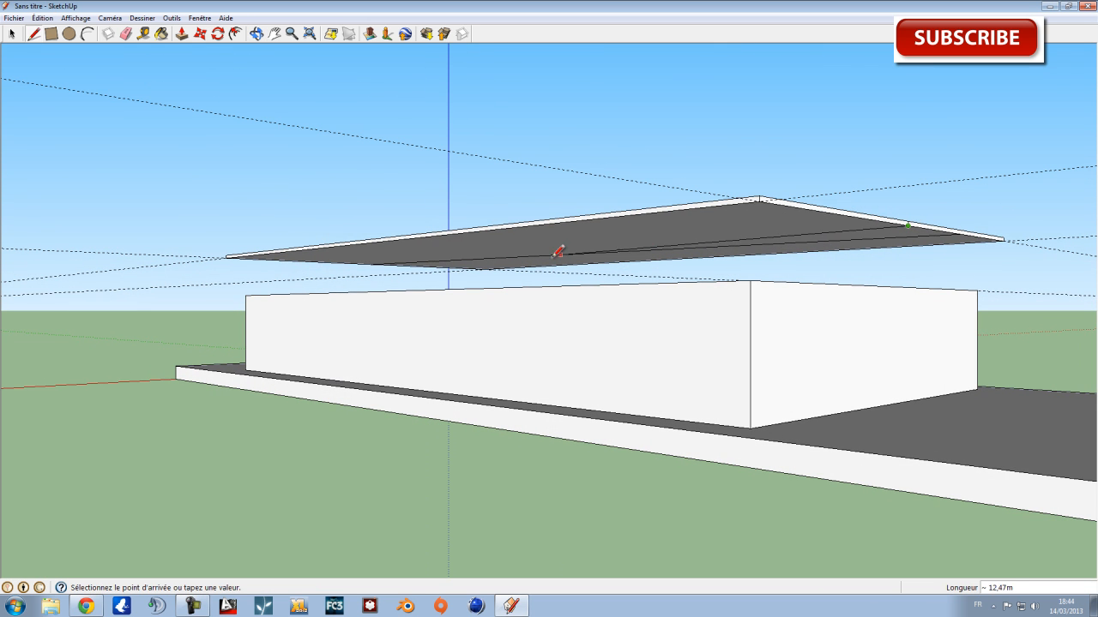
left_click(371, 264)
mouse_move(464, 258)
middle_mouse_down()
mouse_move(641, 289)
mouse_move(564, 277)
middle_mouse_up()
Delete the stray off-centre line on the underside of the roof slab.
left_click(12, 33)
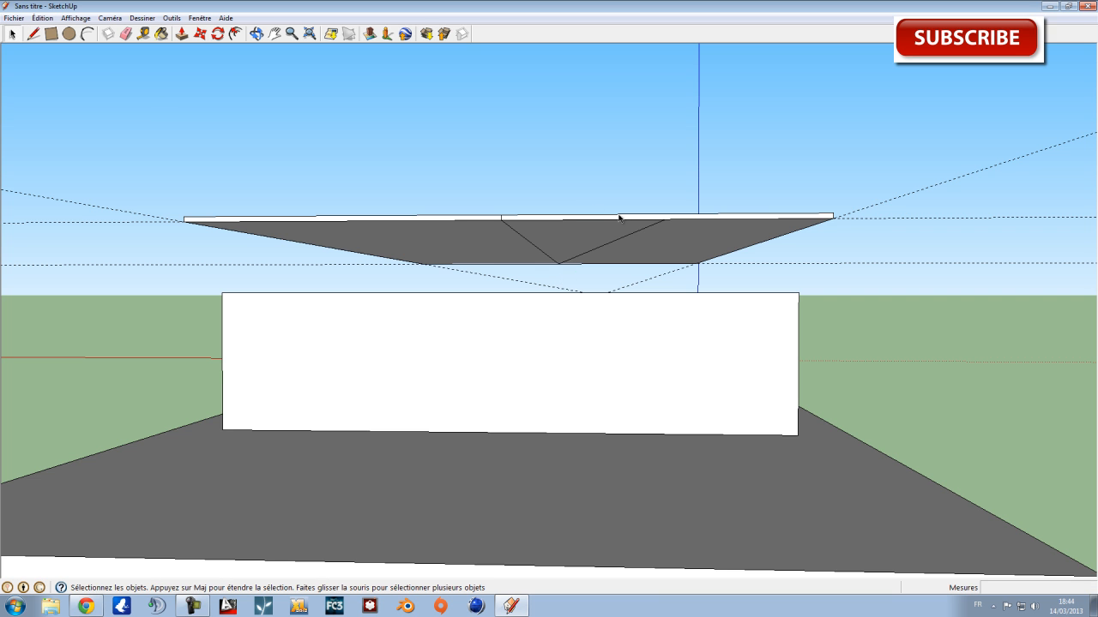
left_click(629, 239)
middle_click_drag(627, 239, 591, 269)
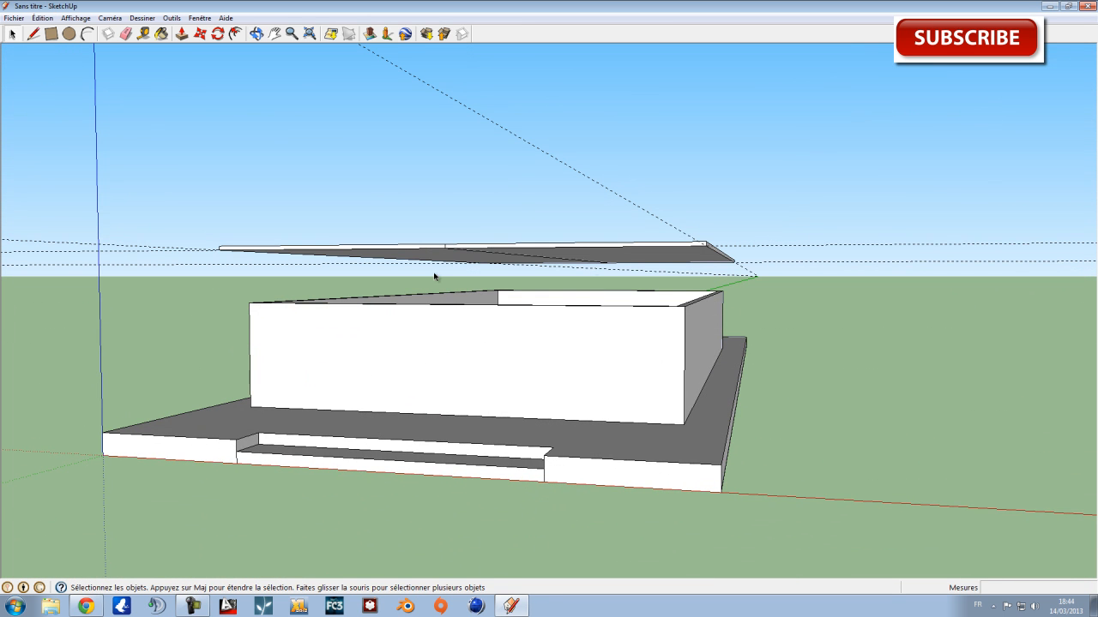
Select the underside centre line, the short vertical line on the front edge and the centre line on top of the roof slab.
middle_click_drag(502, 250, 465, 248)
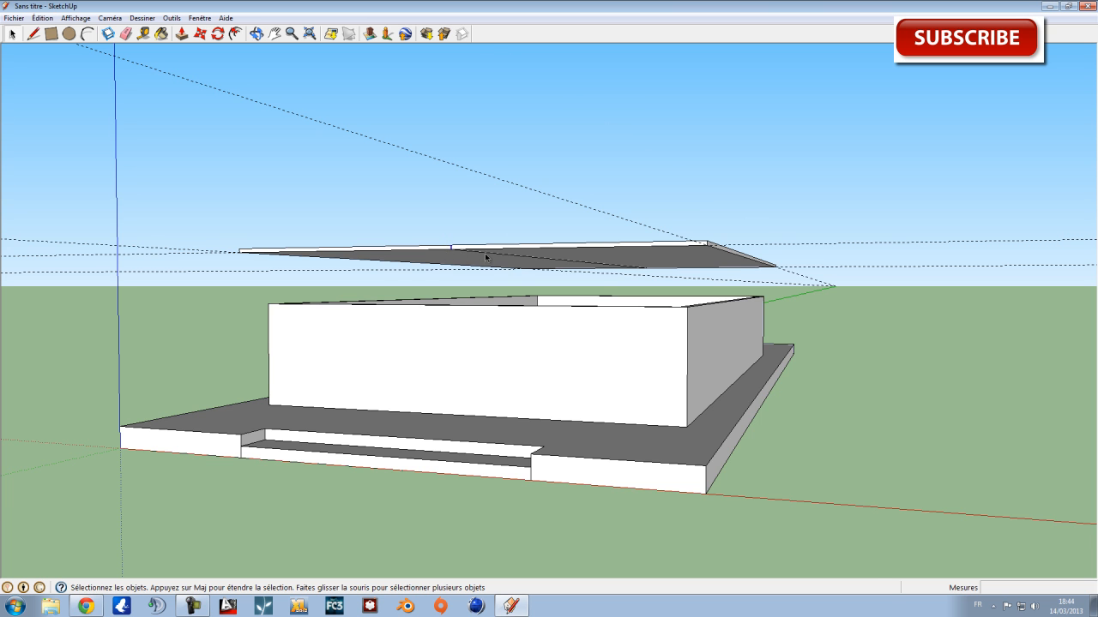
scroll(485, 256, "up", 5)
left_click(479, 248)
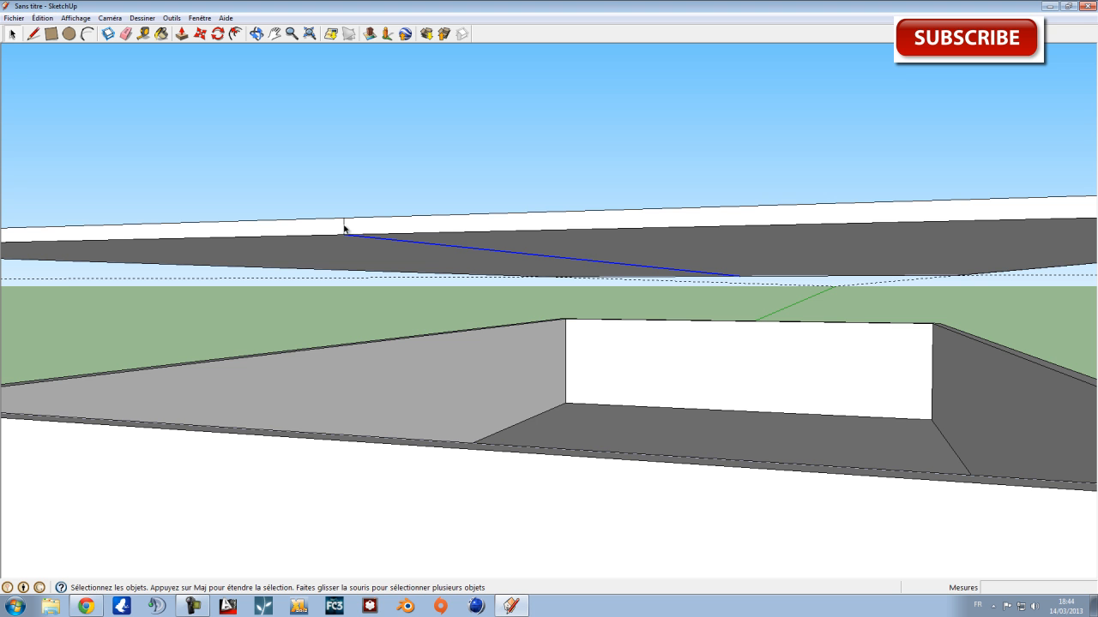
middle_click_drag(351, 232, 473, 432, "shift")
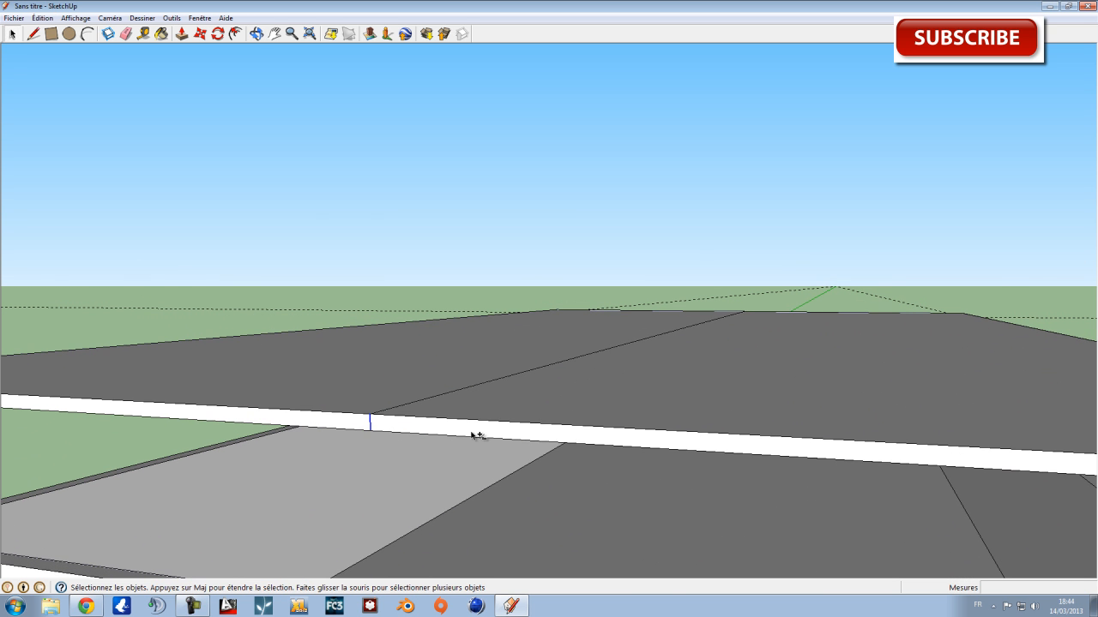
left_click(459, 392, "shift")
scroll(538, 403, "down", 2)
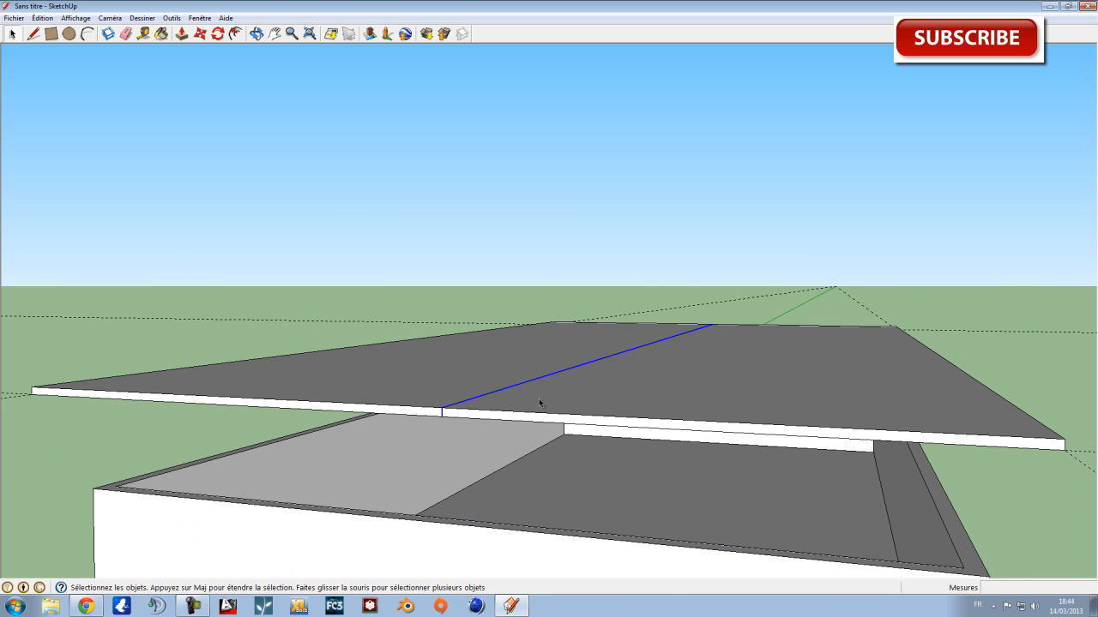
Add the short vertical centre line on the roof slab's rear edge to the selection of centre lines.
middle_click_drag(484, 421, 444, 424)
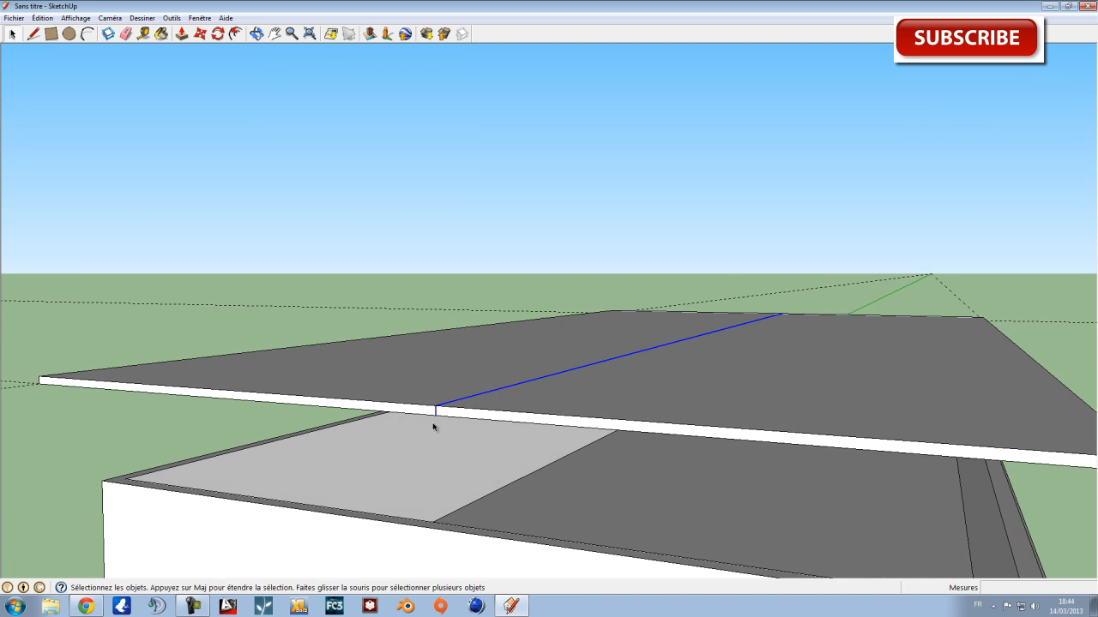
scroll(444, 394, "up", 4)
scroll(446, 377, "down", 4)
middle_click_drag(458, 363, 599, 314)
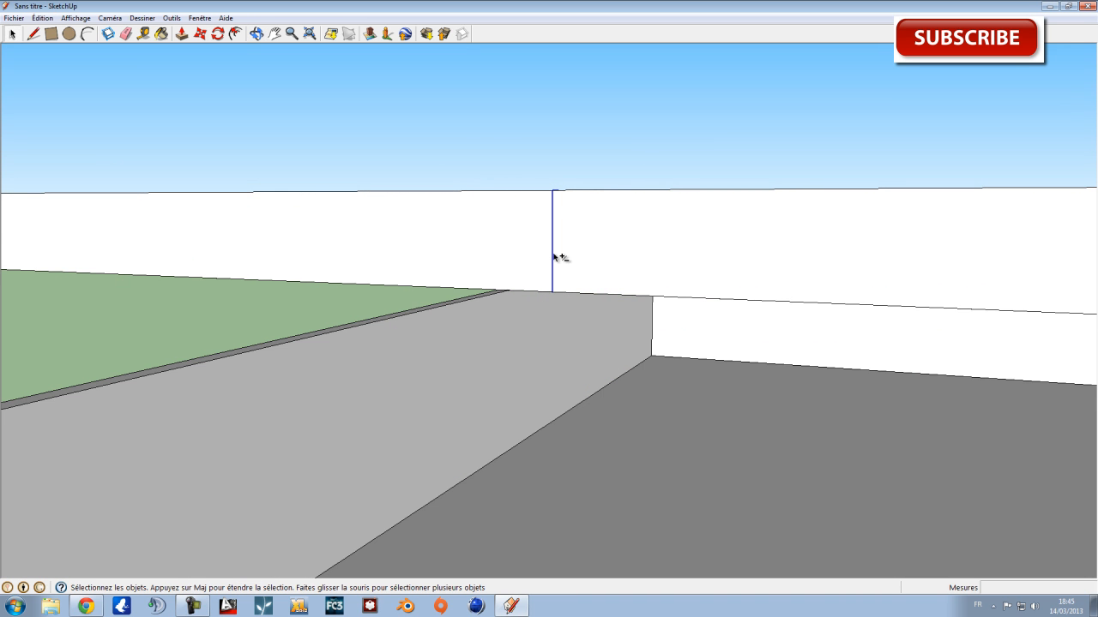
scroll(560, 269, "down", 6)
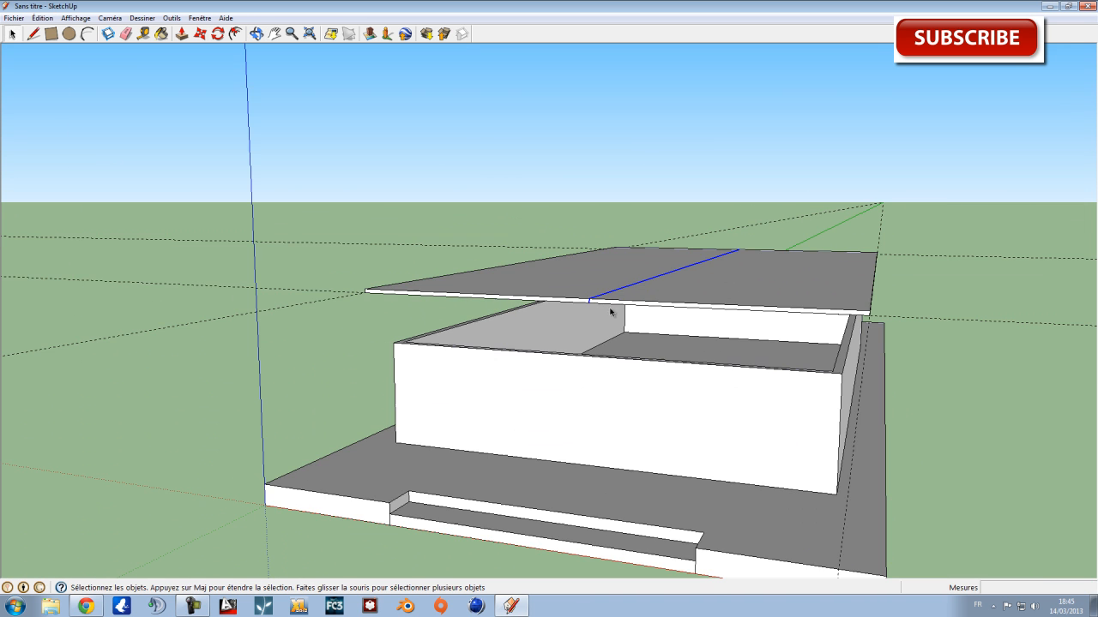
scroll(606, 368, "up", 5)
middle_click_drag(605, 368, 618, 318)
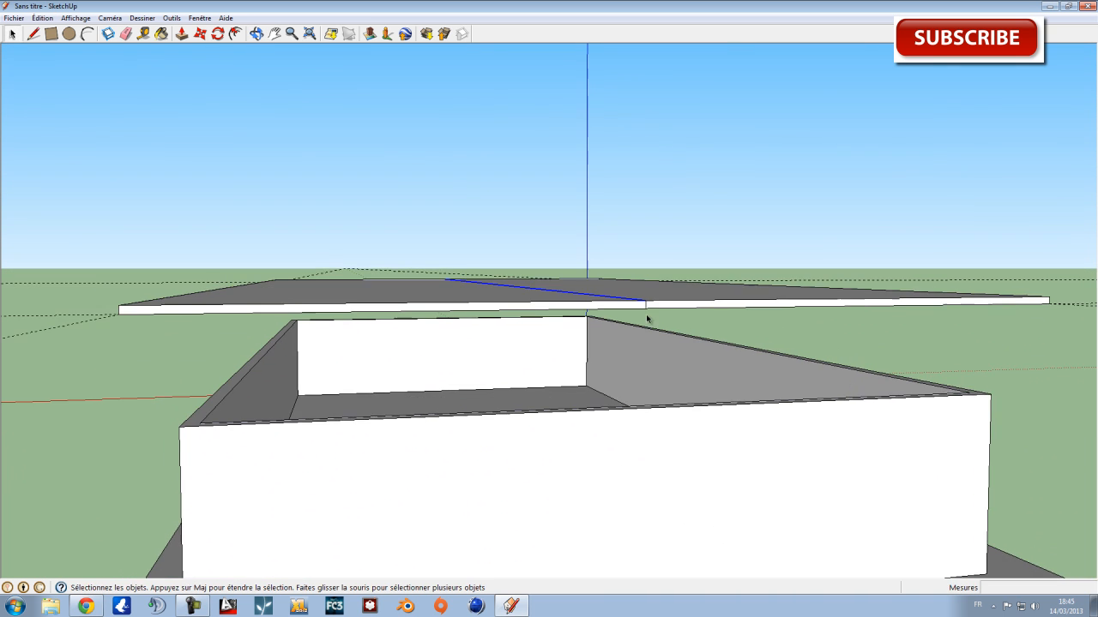
scroll(649, 304, "up", 5)
scroll(639, 299, "up", 1)
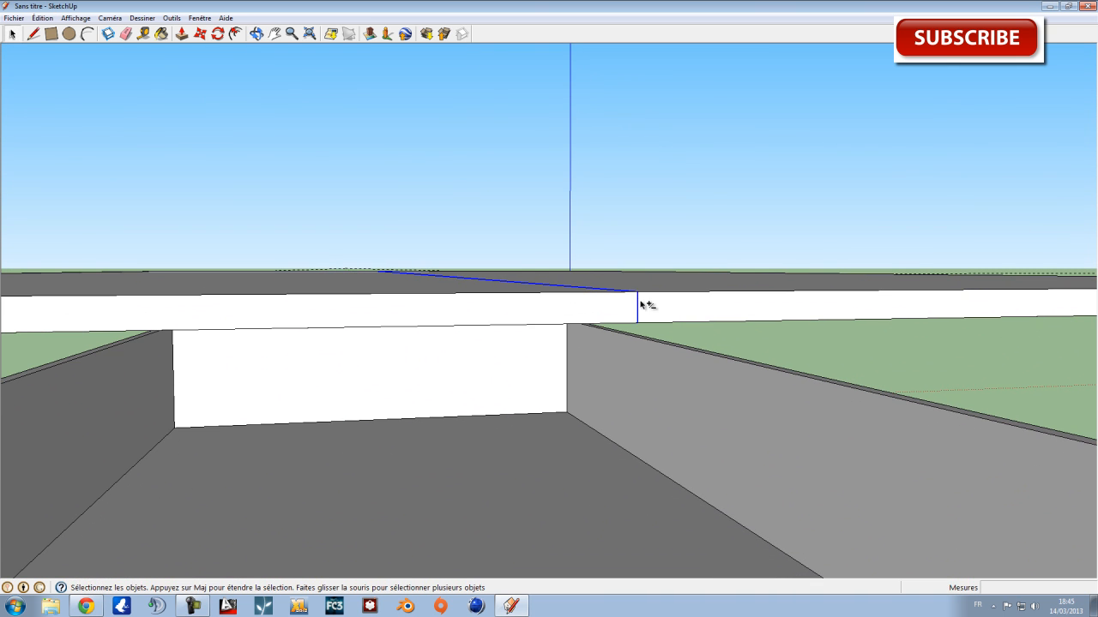
scroll(646, 301, "down", 6)
middle_click_drag(647, 301, 856, 410)
scroll(509, 343, "up", 2)
middle_click_drag(510, 343, 546, 380)
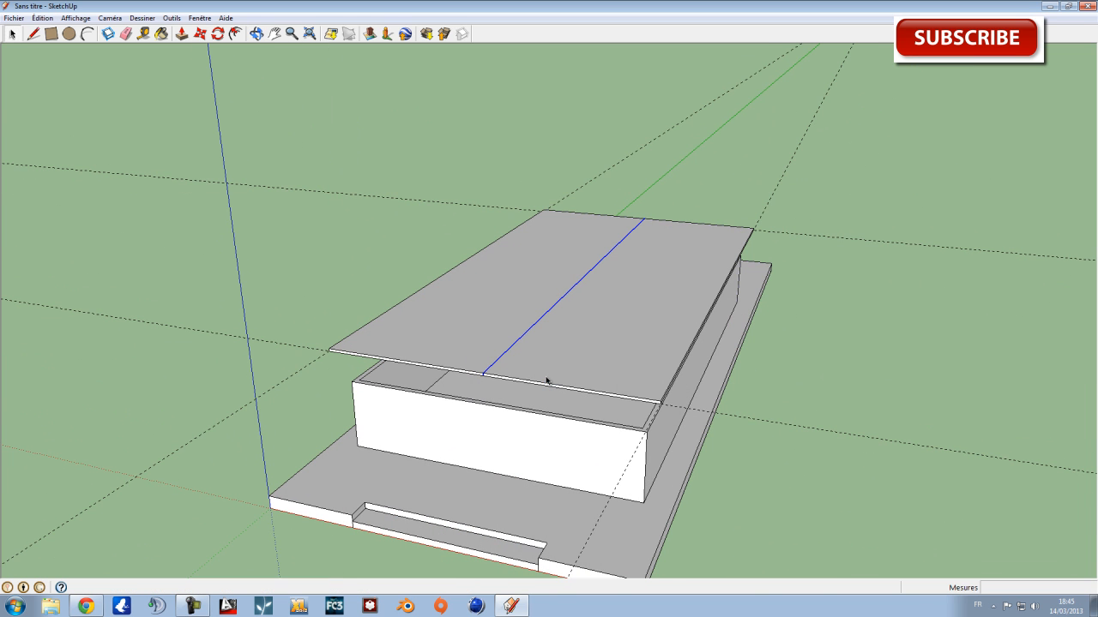
Move the selected centre lines 3m straight up along the blue axis to form a gable ridge.
left_click(200, 34)
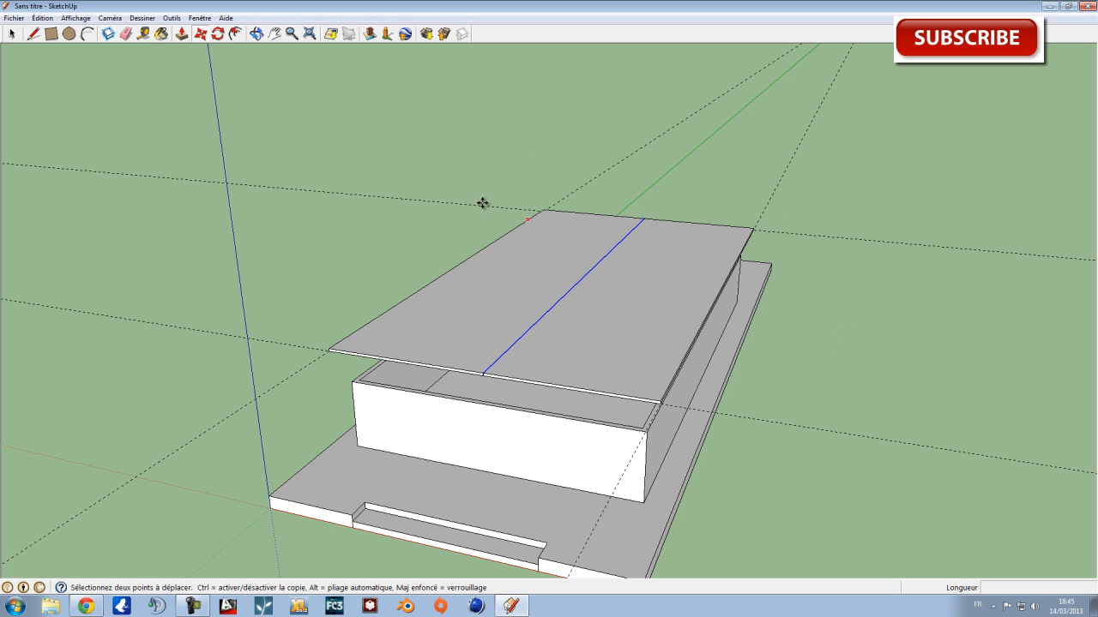
left_click(856, 361)
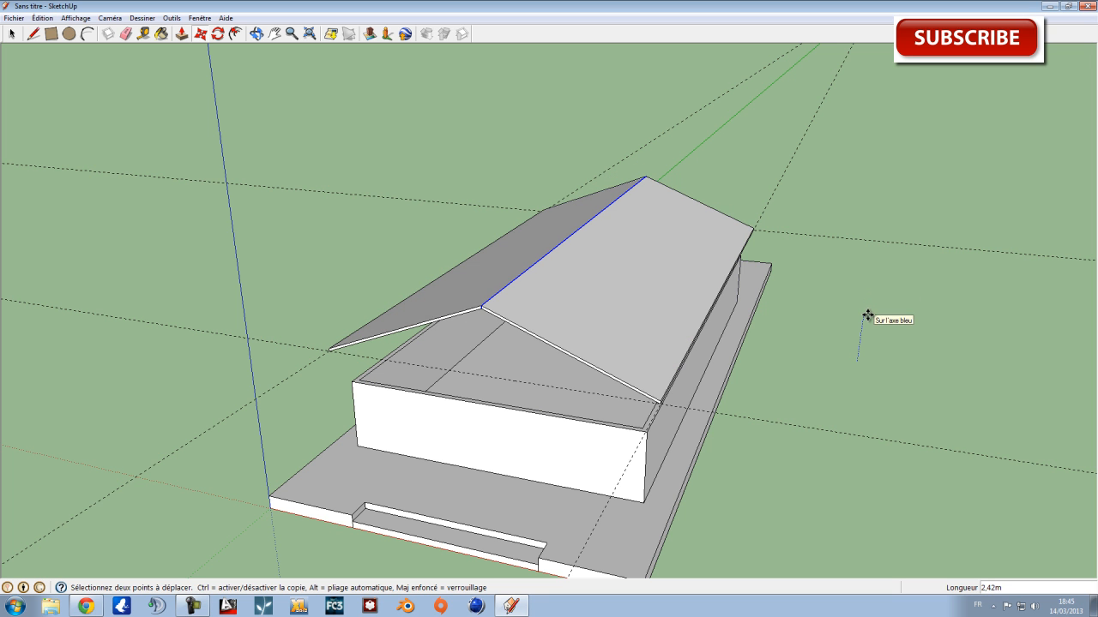
left_click(868, 313)
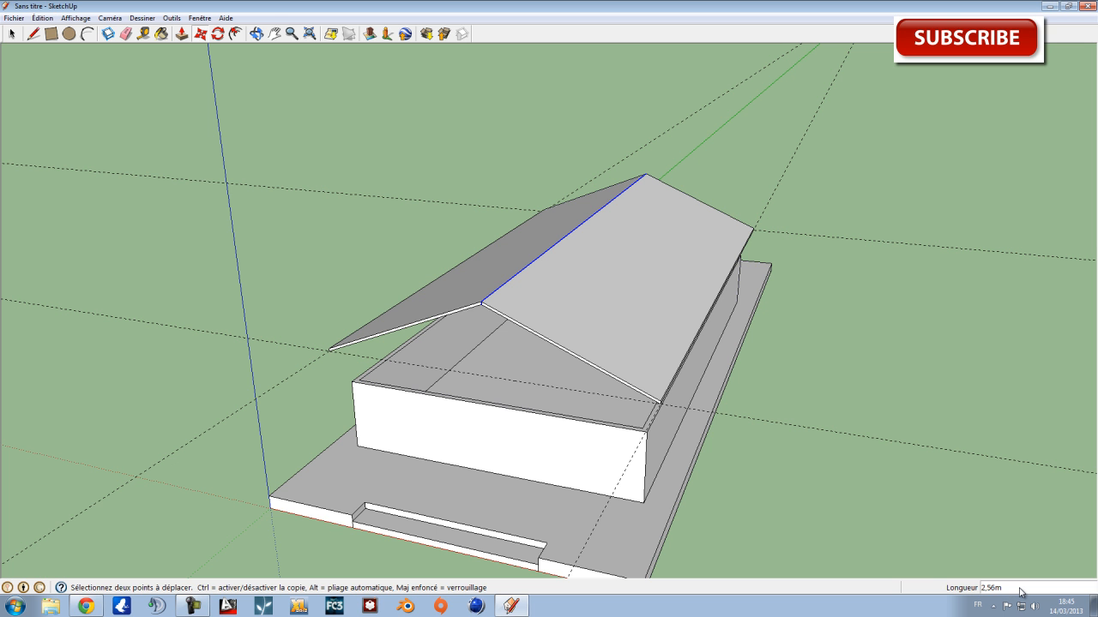
key("Return")
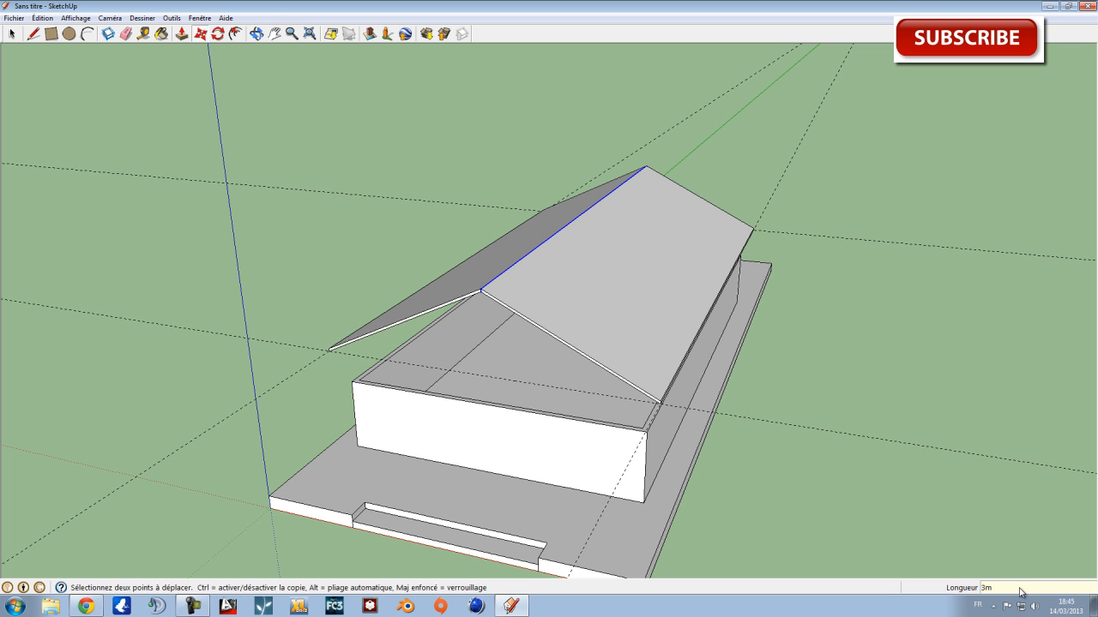
Examine the pitched roof's position over the walls from several angles.
middle_click_drag(801, 414, 879, 337)
left_click_drag(821, 317, 811, 409)
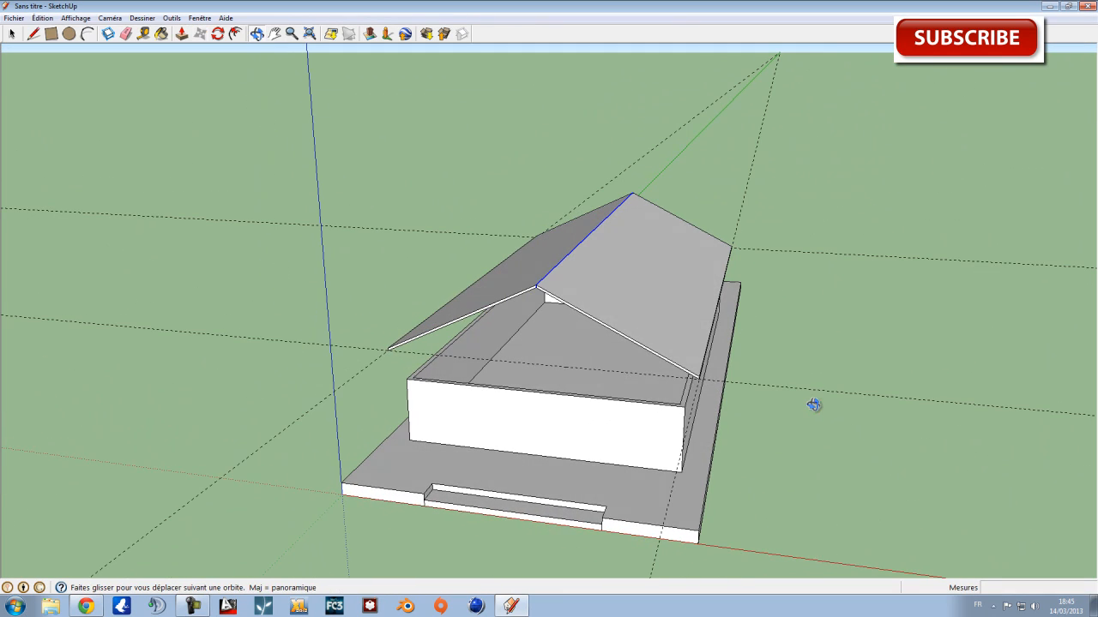
key("m")
middle_click_drag(432, 314, 401, 367)
scroll(401, 367, "up", 2)
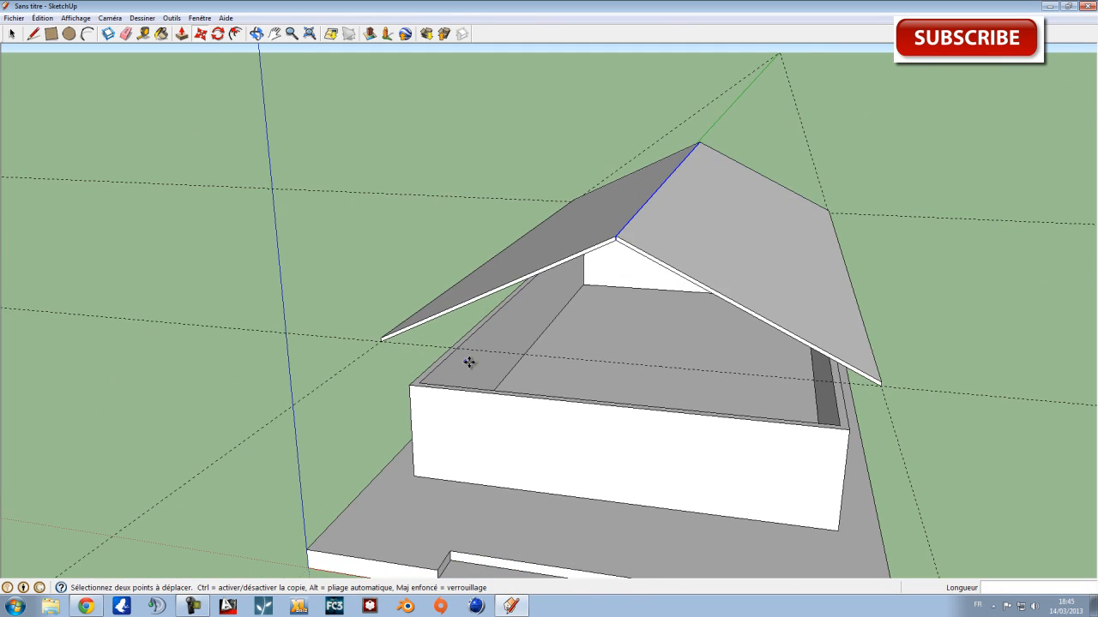
middle_click_drag(732, 382, 757, 405)
scroll(777, 407, "down", 2)
middle_click_drag(878, 410, 895, 303, "shift")
Select the entire pitched roof without the walls or guides, working from a front view.
key("space")
middle_click_drag(823, 409, 614, 235)
left_click_drag(798, 326, 683, 200)
middle_click_drag(754, 249, 852, 289)
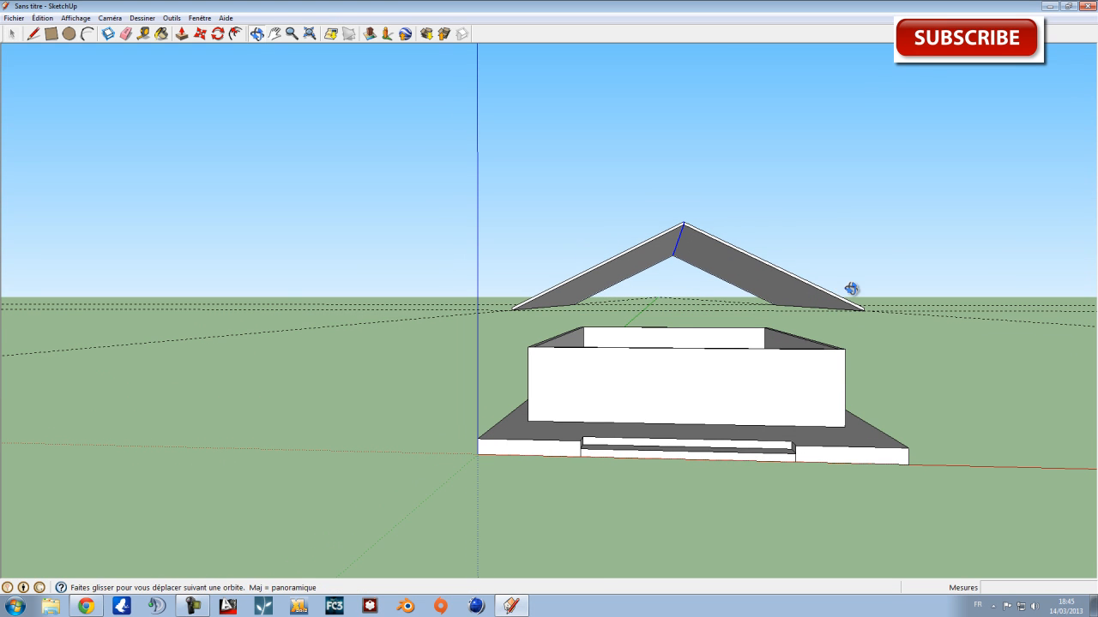
left_click_drag(613, 293, 867, 325)
middle_click_drag(866, 326, 808, 328)
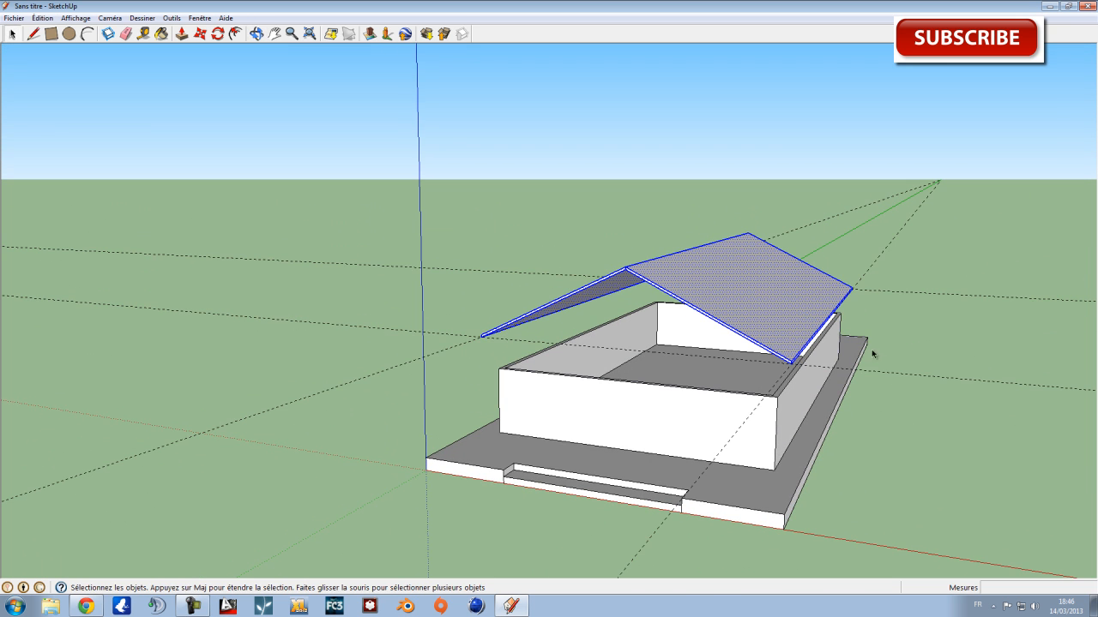
Place a guide 50cm outside the side wall's top edge and another in front of the front wall's top edge.
middle_click_drag(925, 371, 816, 371, "shift")
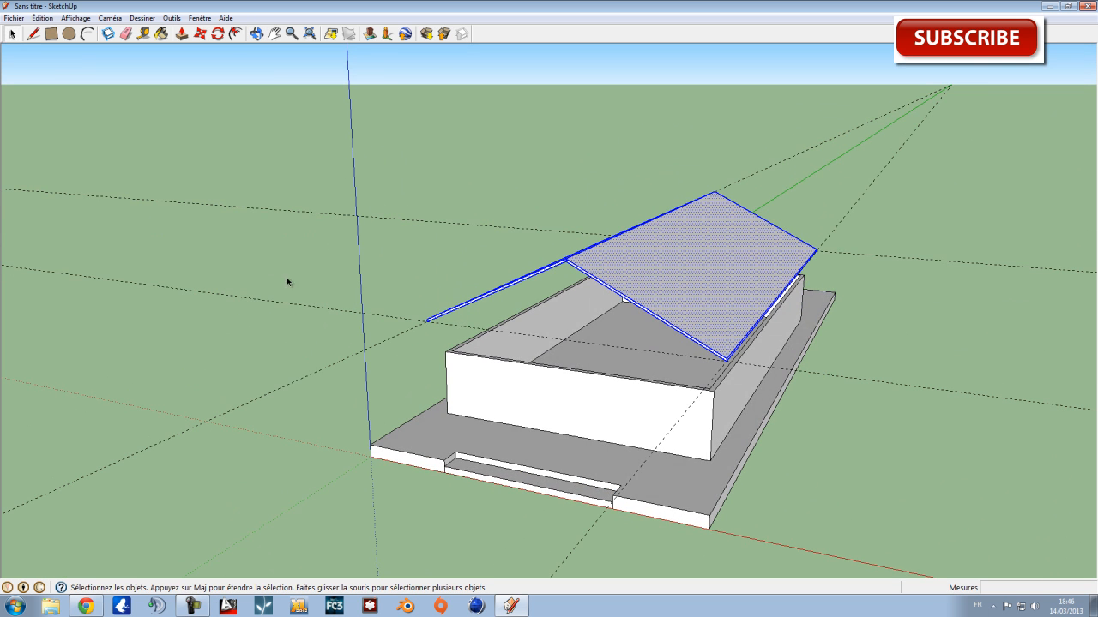
scroll(330, 302, "up", 4)
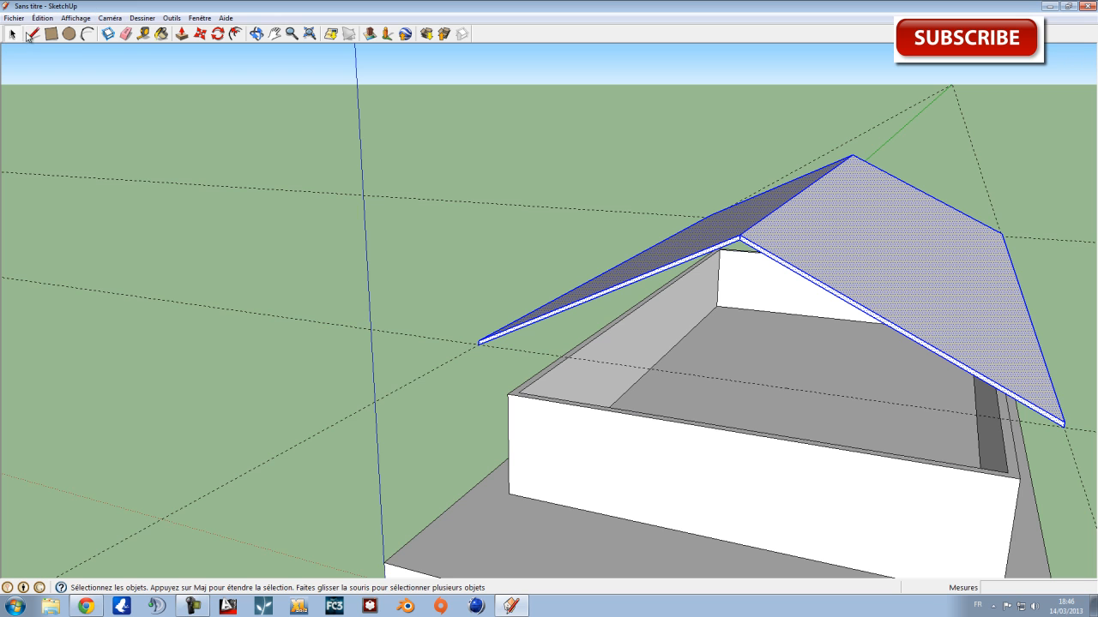
left_click(144, 34)
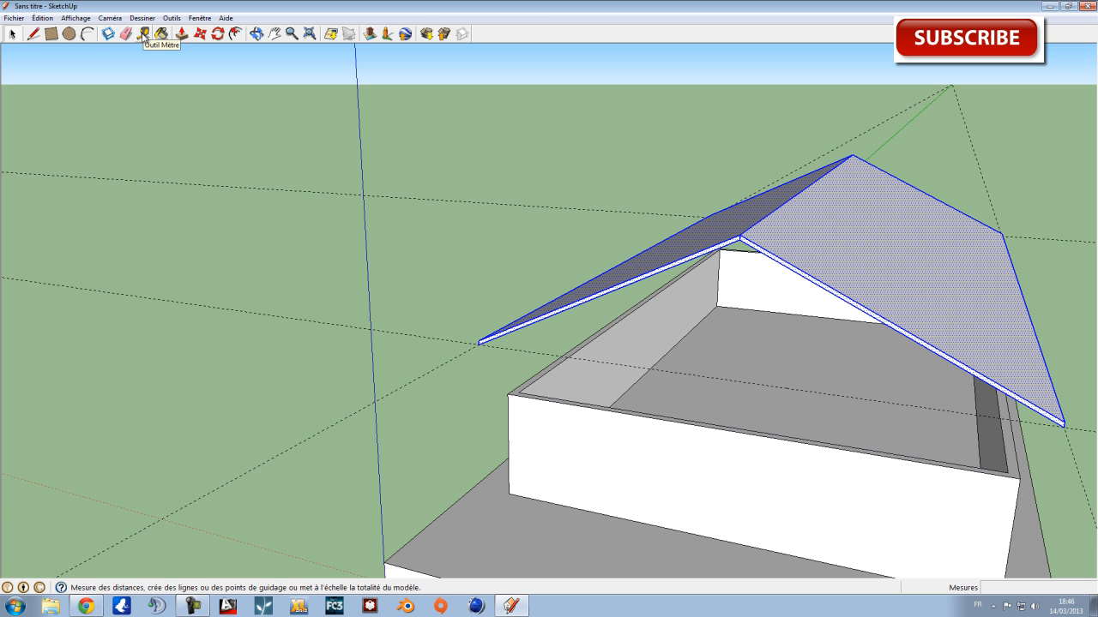
scroll(510, 395, "up", 4)
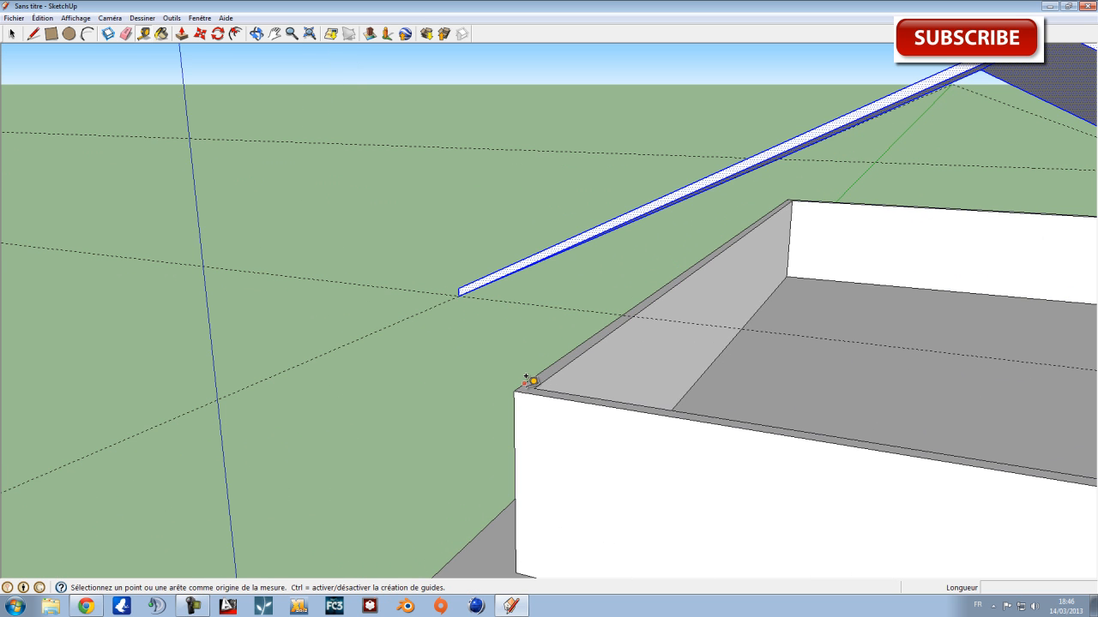
left_click(529, 376)
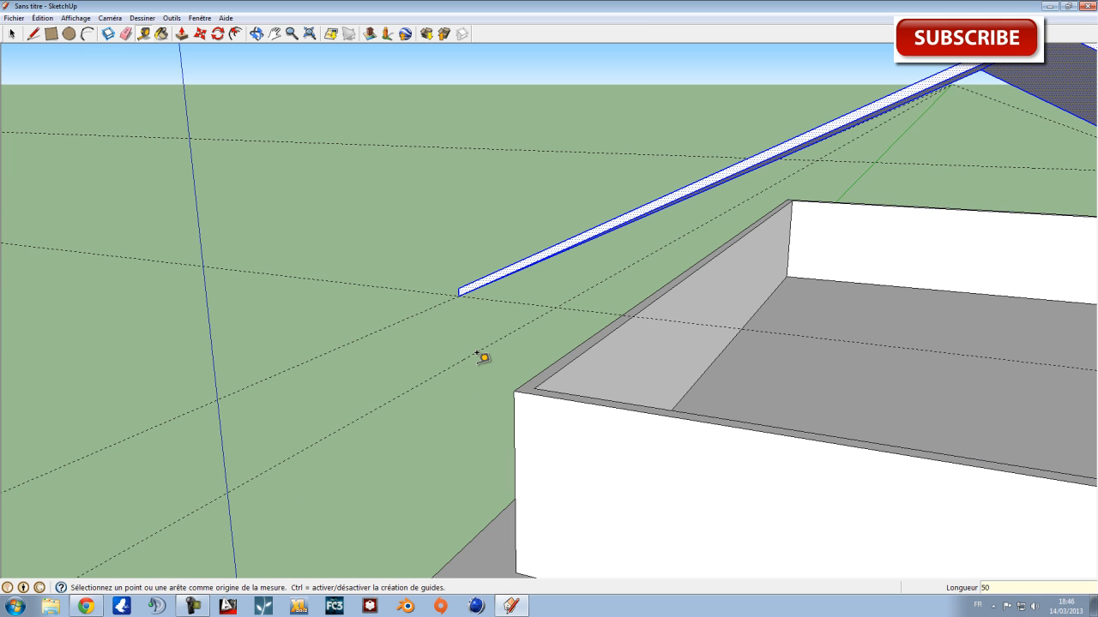
middle_click_drag(699, 349, 408, 449)
left_click(346, 446)
left_click(294, 458)
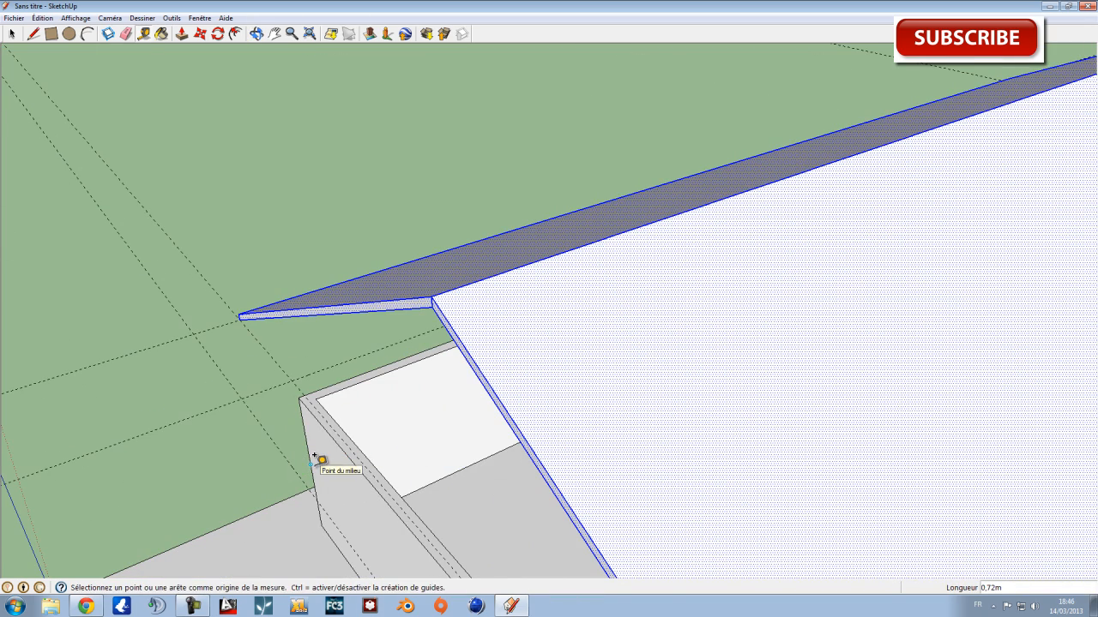
middle_click_drag(314, 456, 472, 395)
scroll(471, 397, "down", 6)
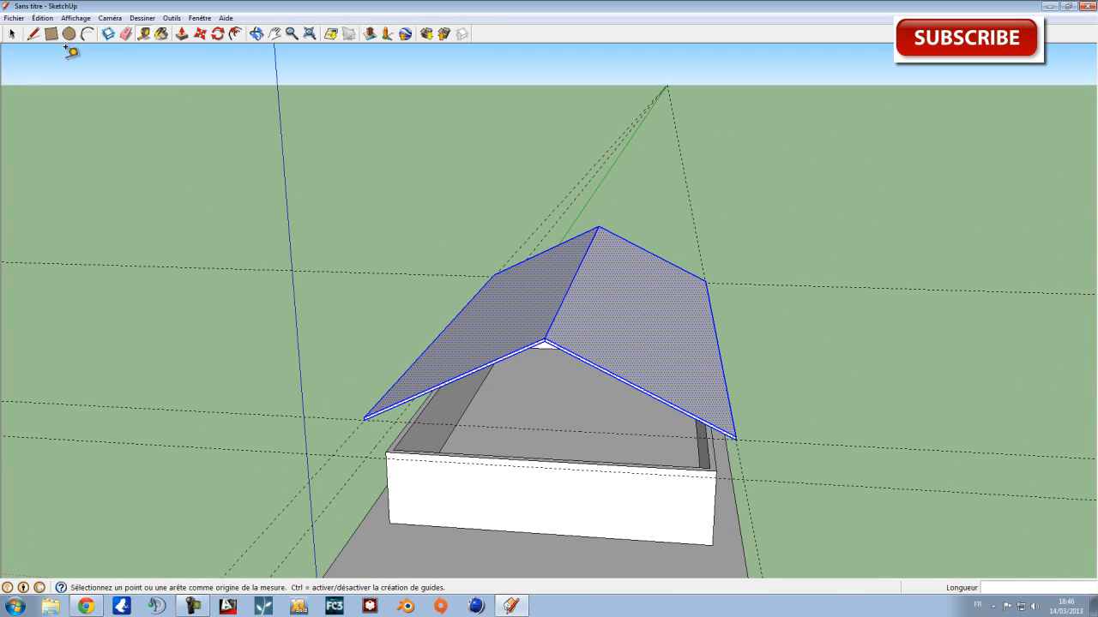
left_click(201, 36)
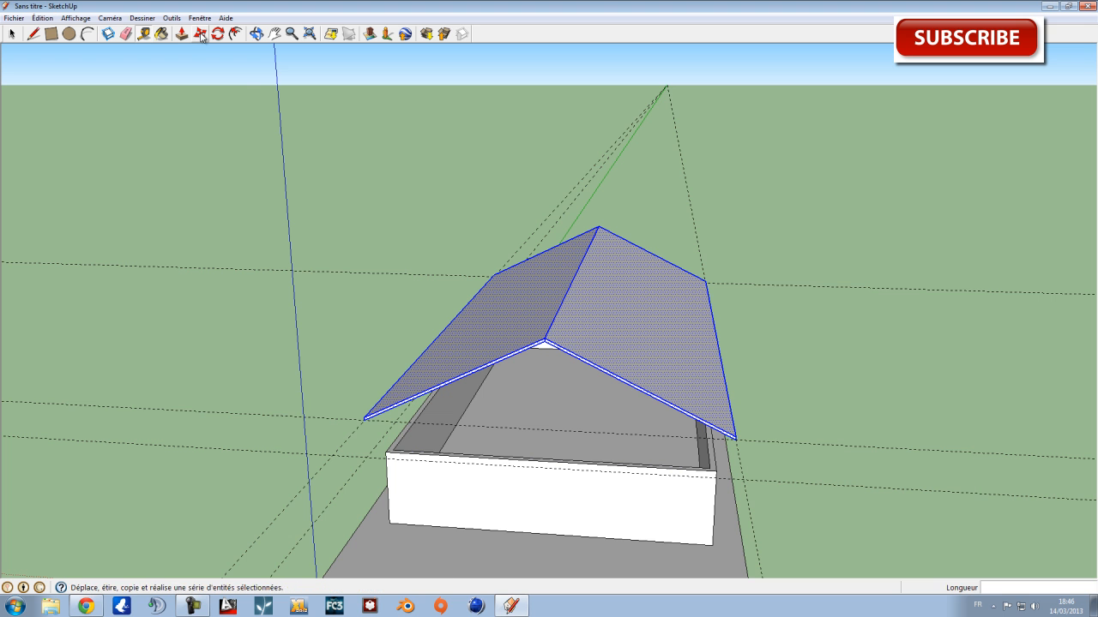
scroll(367, 427, "up", 3)
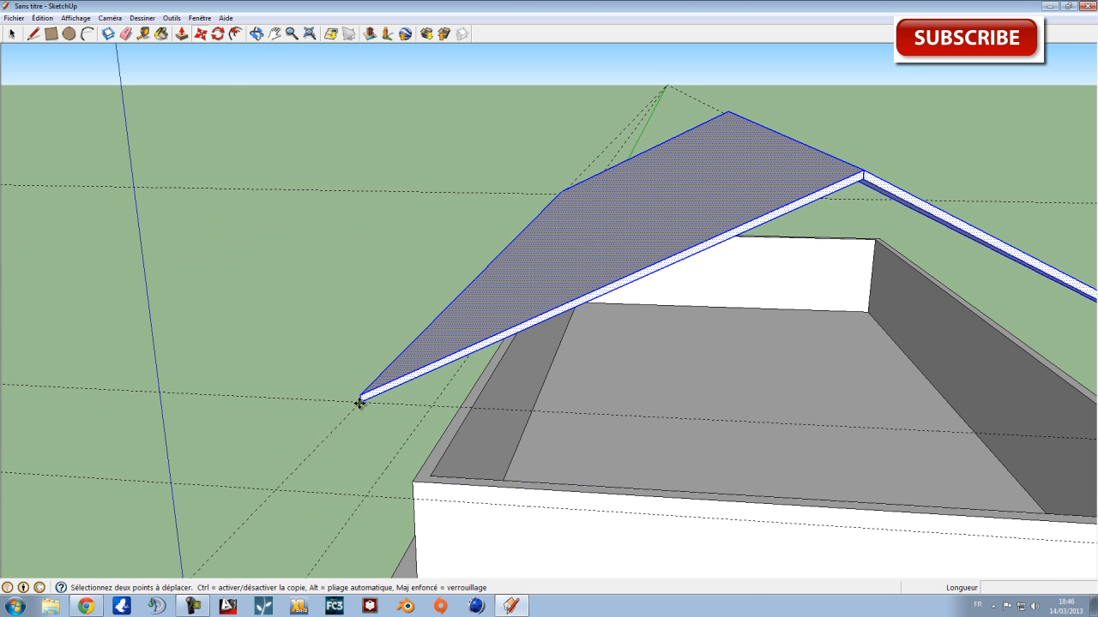
scroll(364, 398, "up", 2)
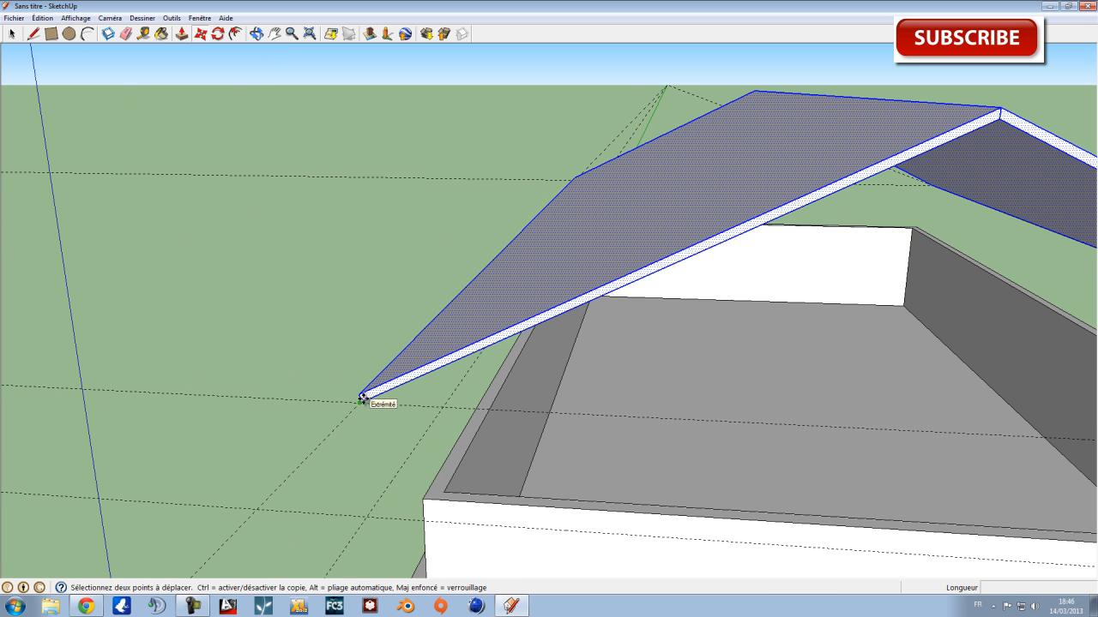
scroll(363, 399, "up", 1)
left_click(358, 403)
middle_click_drag(364, 473, 374, 360)
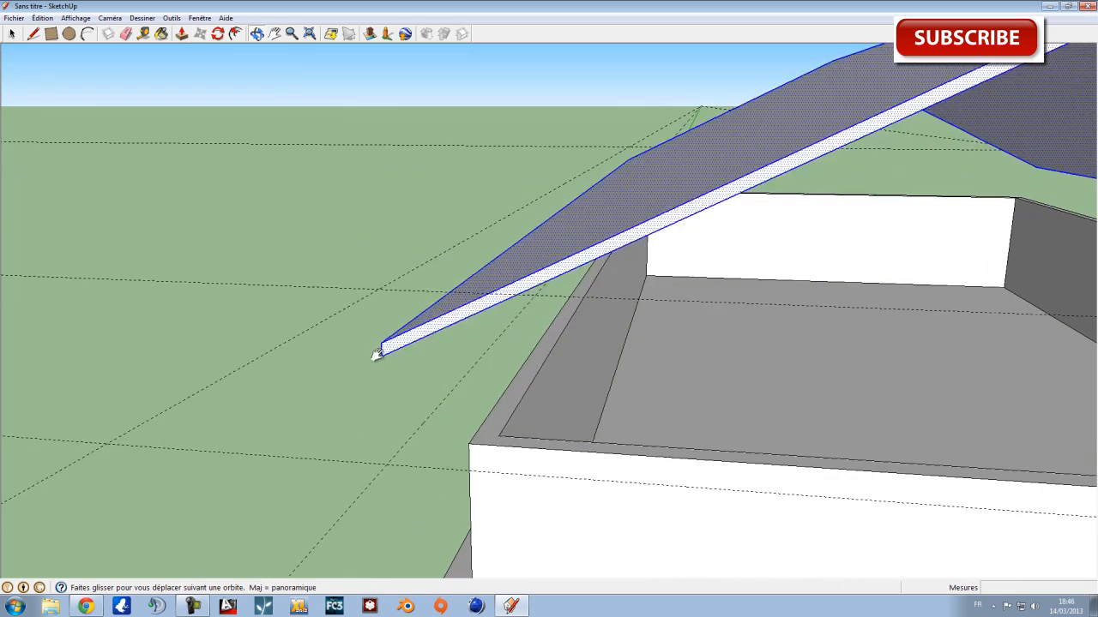
left_click(387, 463)
middle_click_drag(387, 463, 695, 422)
key("m")
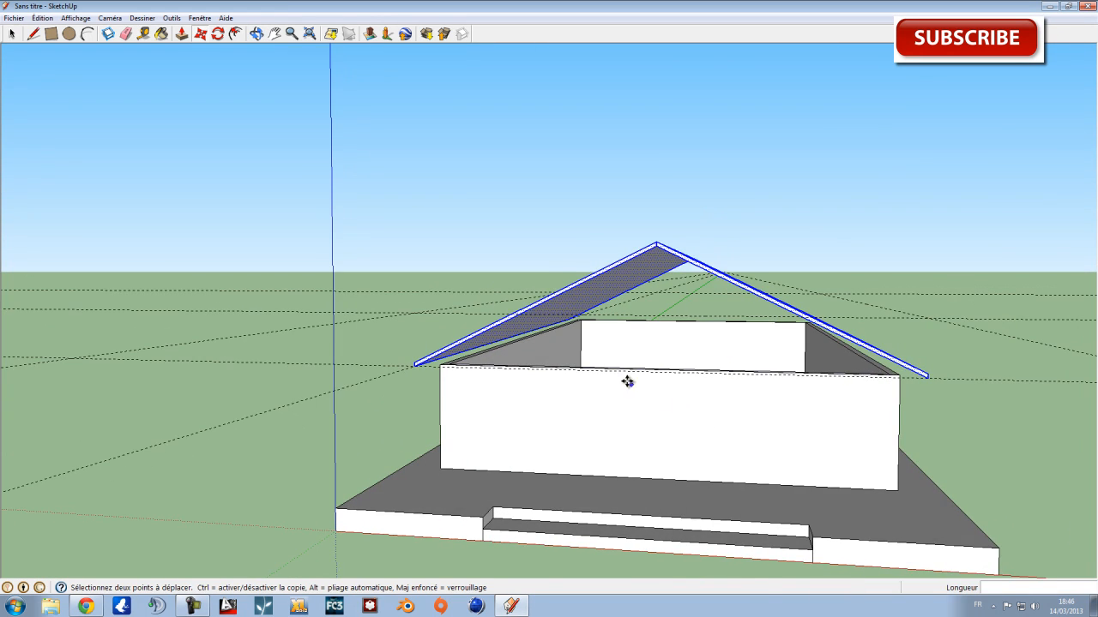
Lower the selected roof about 20 cm along the blue axis, moving it by its front eave corner onto the walls.
scroll(418, 364, "up", 1)
middle_click_drag(421, 364, 477, 364)
scroll(478, 371, "up", 2)
scroll(458, 346, "up", 3)
scroll(449, 345, "down", 3)
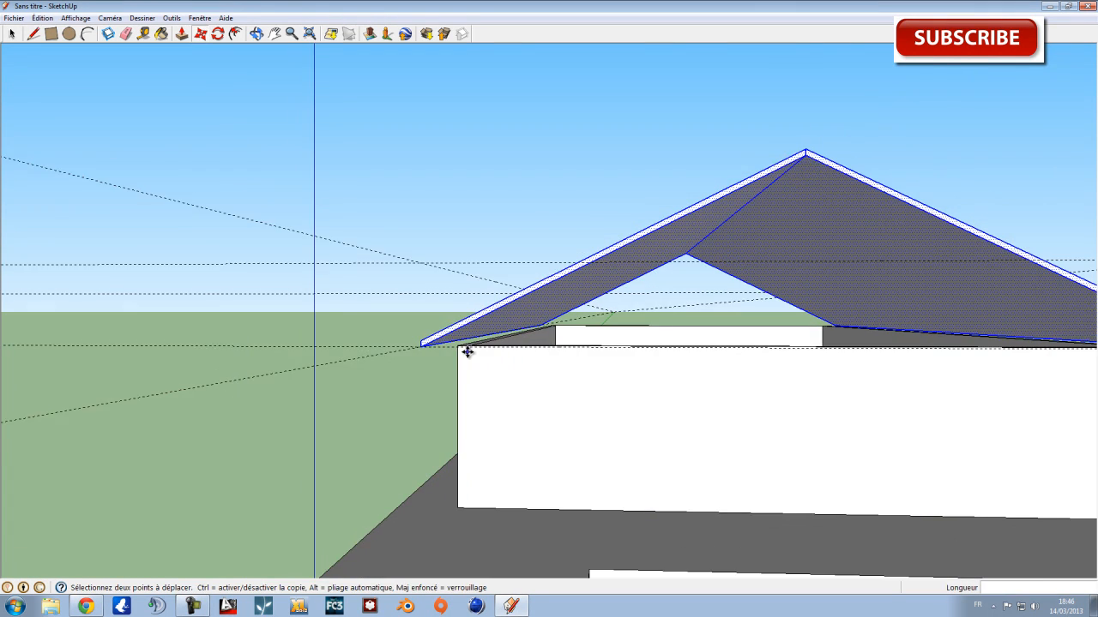
middle_click_drag(463, 362, 513, 363)
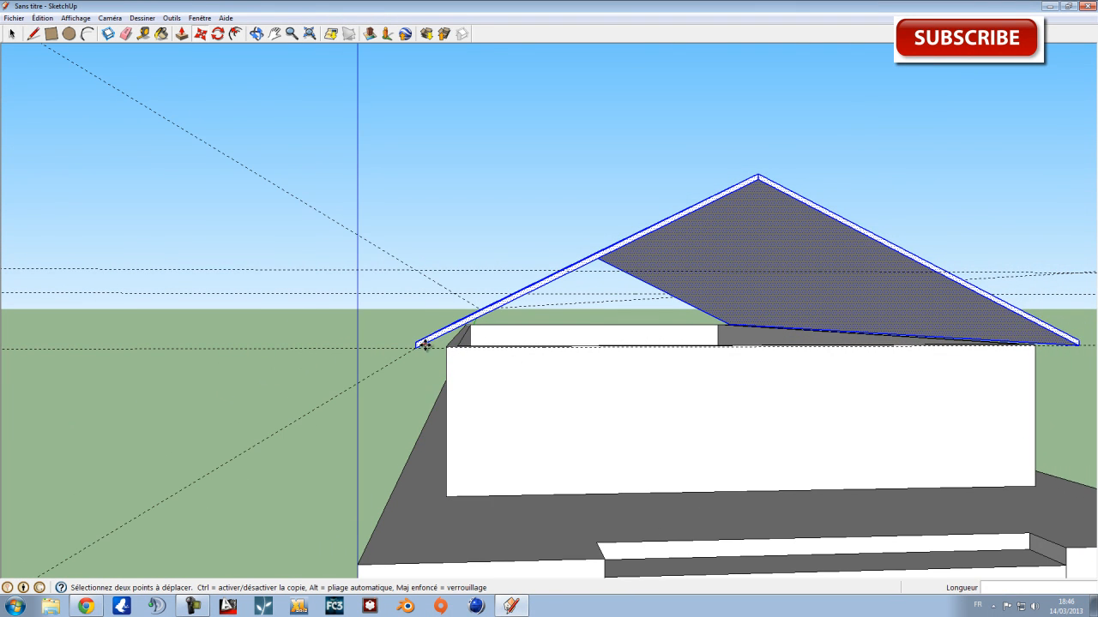
scroll(419, 344, "up", 2)
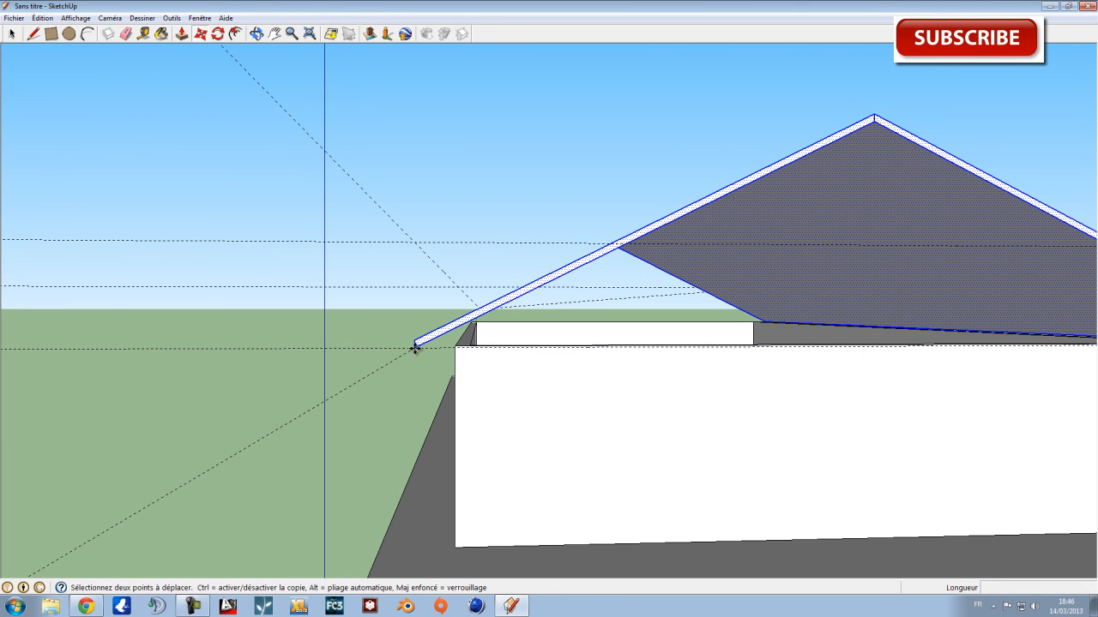
middle_click_drag(411, 343, 387, 364)
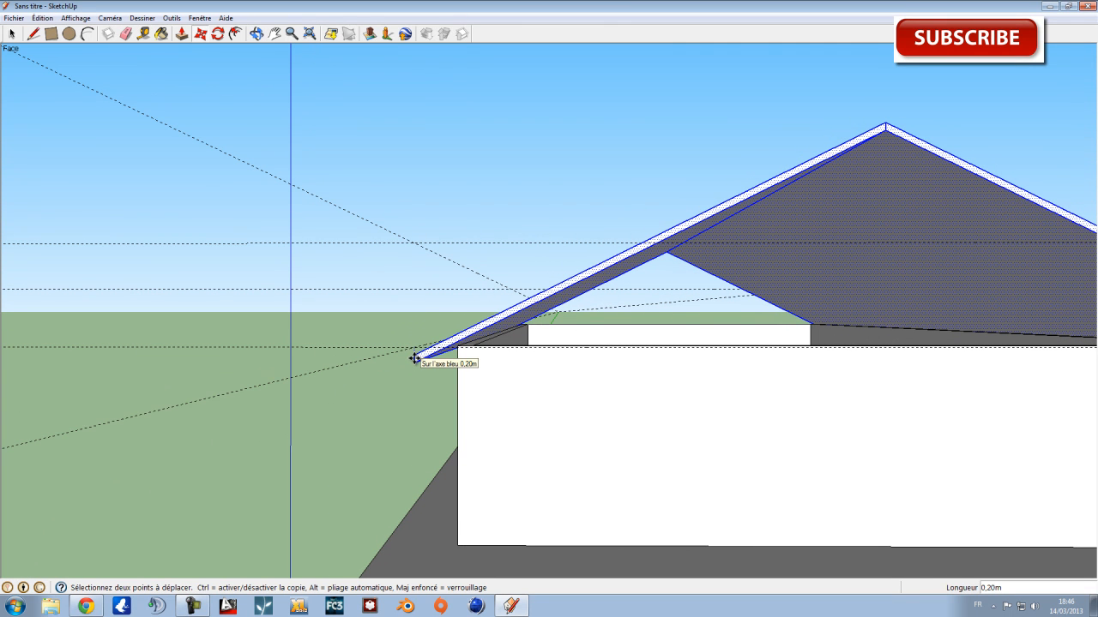
middle_click_drag(411, 358, 520, 342)
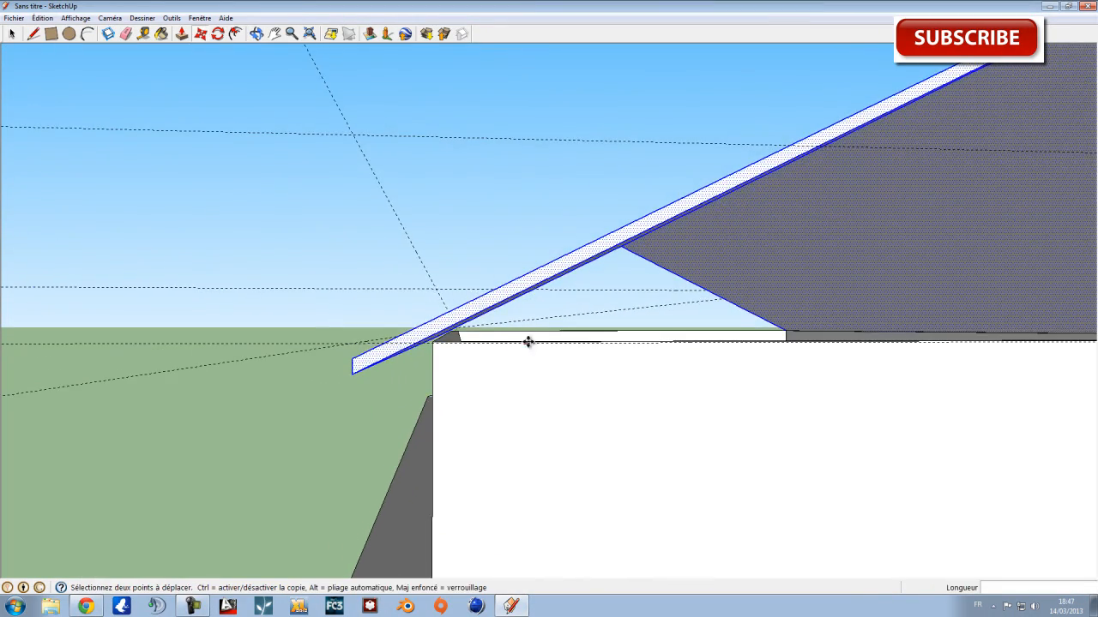
Deselect the roof and delete all the dashed construction guides around the house.
scroll(520, 342, "down", 3)
scroll(903, 365, "down", 5)
middle_click_drag(821, 392, 450, 277)
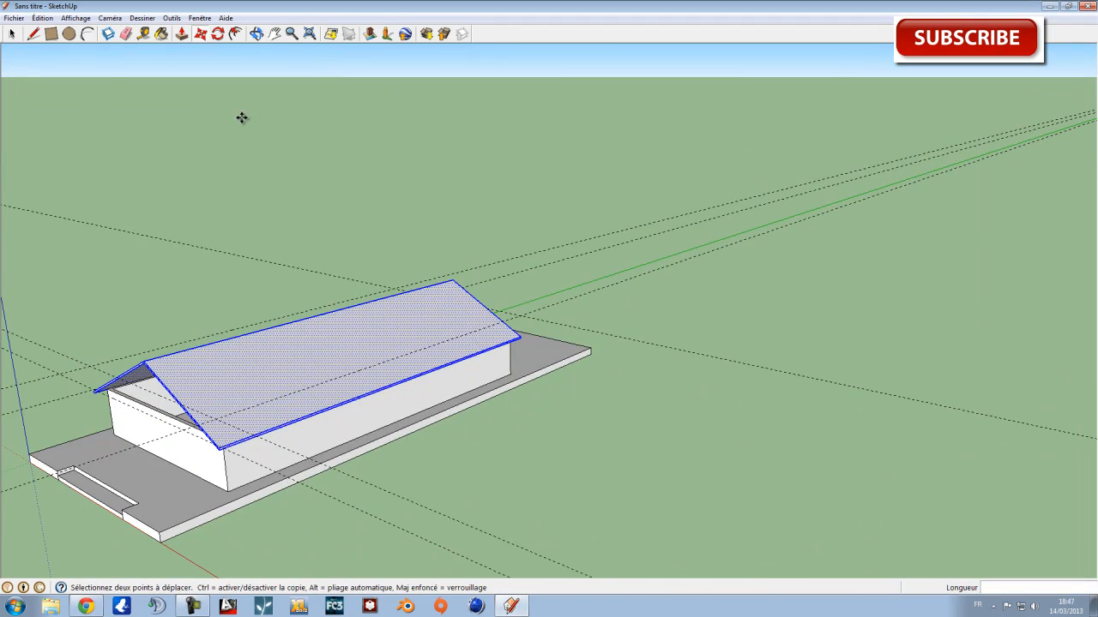
left_click(13, 34)
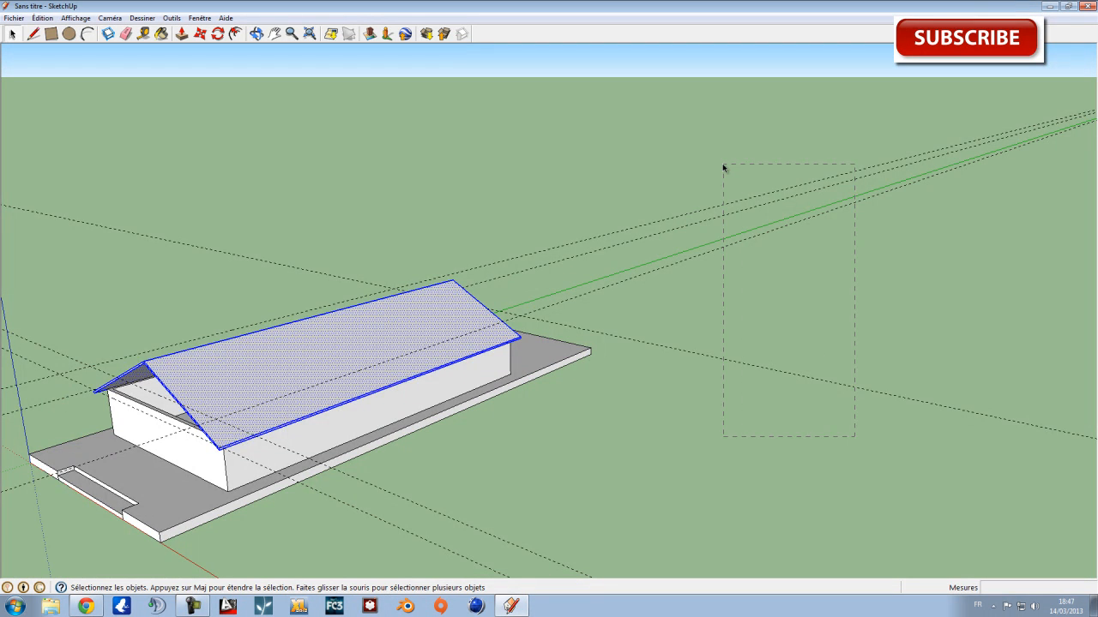
left_click_drag(723, 169, 722, 163)
scroll(722, 163, "down", 3)
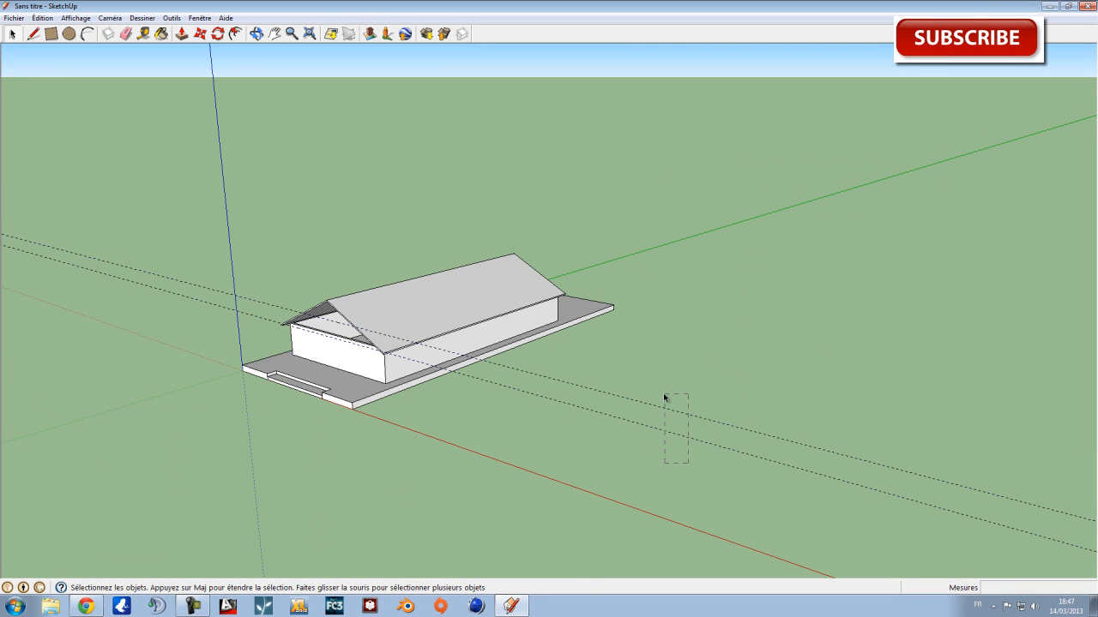
middle_click_drag(515, 374, 554, 343)
middle_click_drag(601, 309, 649, 213)
scroll(715, 265, "up", 5)
scroll(543, 214, "up", 2)
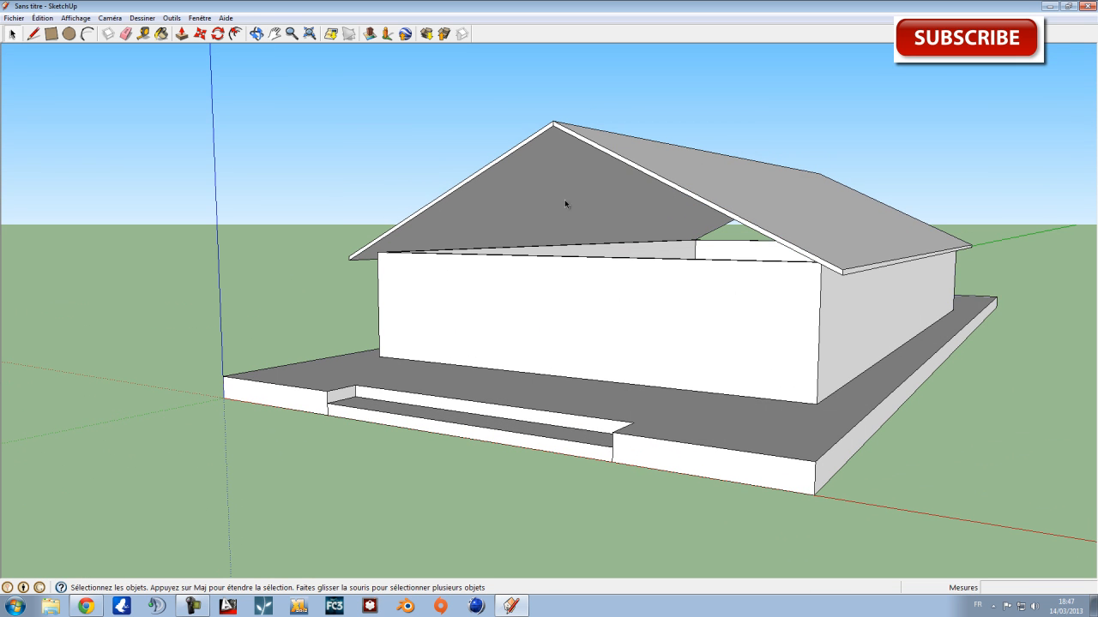
Draw a line about 2.8 m up from the front wall's top midpoint to the roof, then down to one wall corner to fill half the gable.
middle_click_drag(595, 182, 555, 278)
left_click(34, 34)
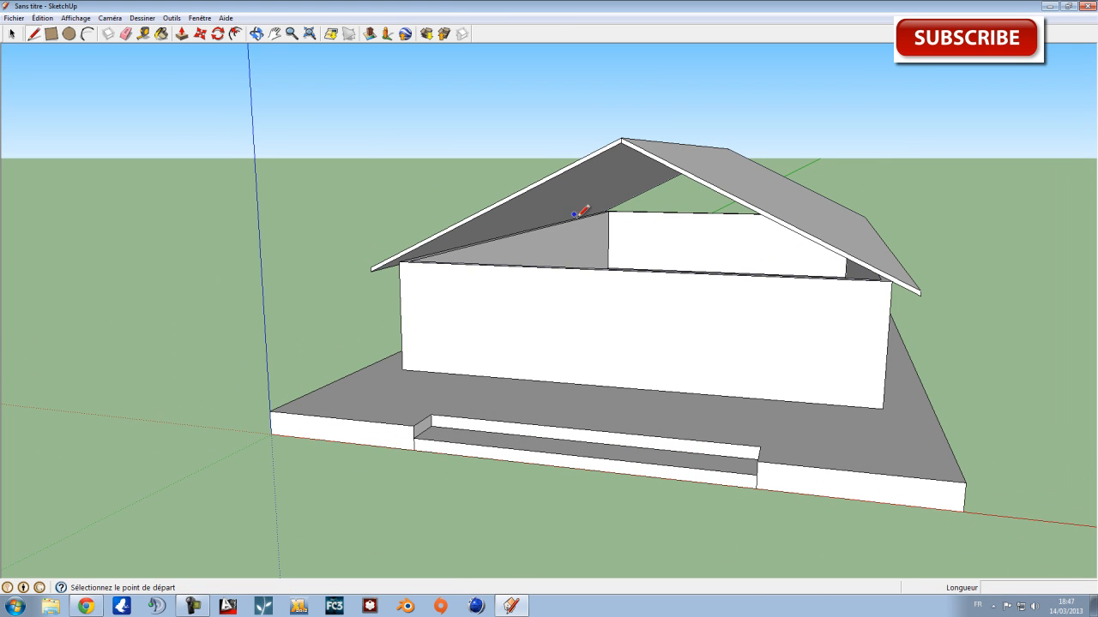
left_click(625, 271)
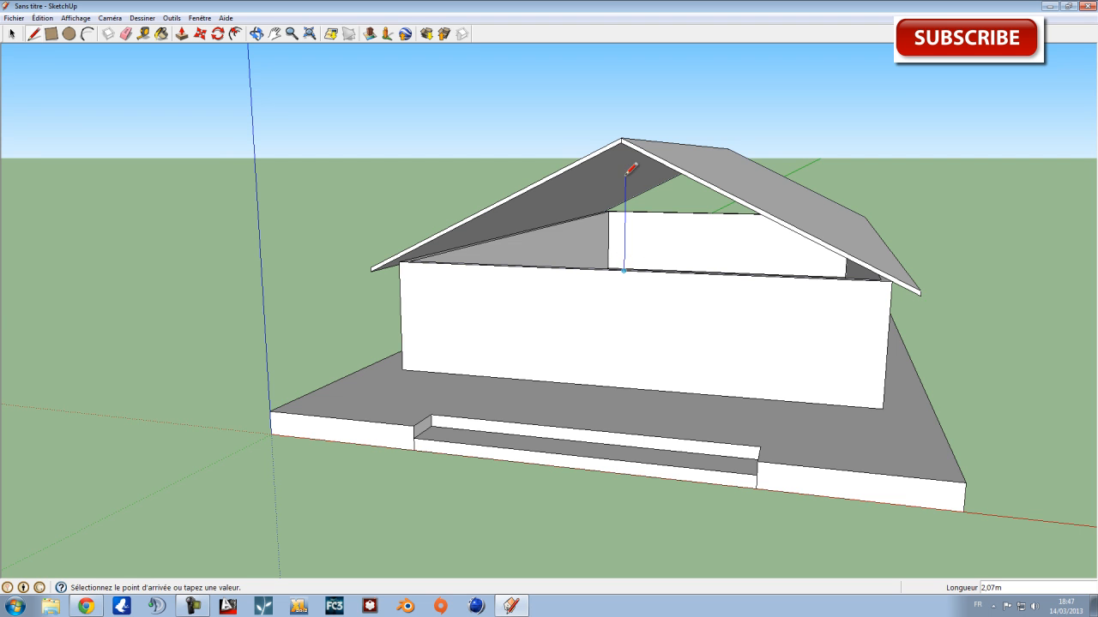
scroll(627, 152, "up", 4)
mouse_move(630, 189)
middle_mouse_down()
mouse_move(642, 177)
mouse_move(655, 184)
mouse_move(605, 218)
mouse_move(649, 172)
mouse_move(625, 205)
middle_mouse_up()
mouse_move(661, 167)
middle_mouse_down("shift")
mouse_move(608, 247)
mouse_move(630, 213)
mouse_move(673, 192)
mouse_move(633, 242)
middle_mouse_up("shift")
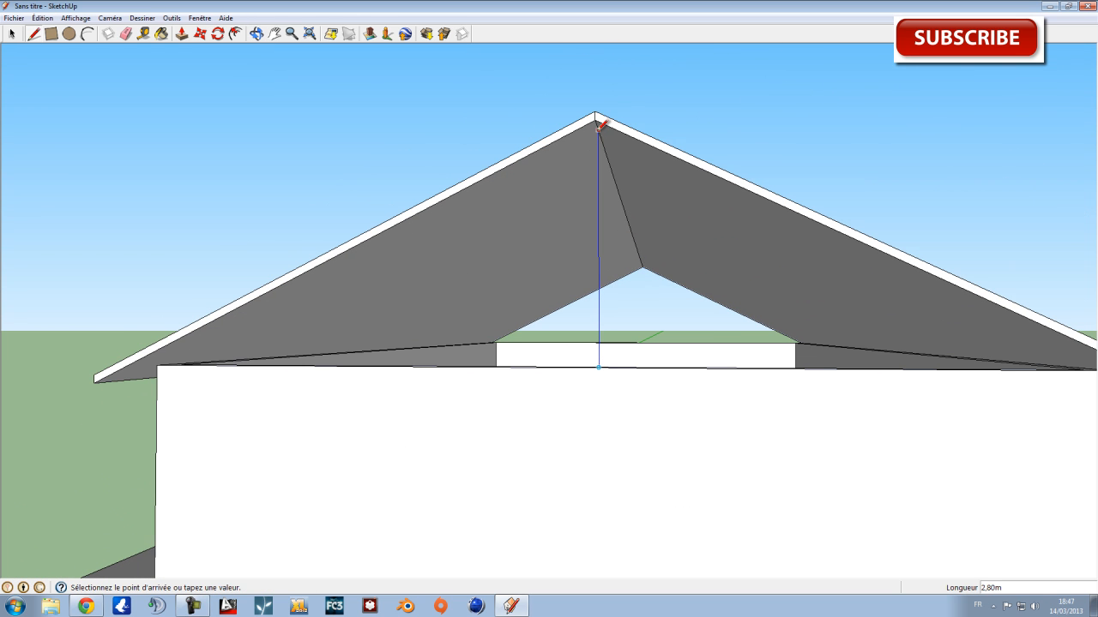
left_click(165, 361)
Close the other half of the front gable with a line from the peak to the opposite wall corner.
scroll(610, 330, "down", 3)
middle_click_drag(632, 289, 689, 311)
scroll(682, 248, "up", 3)
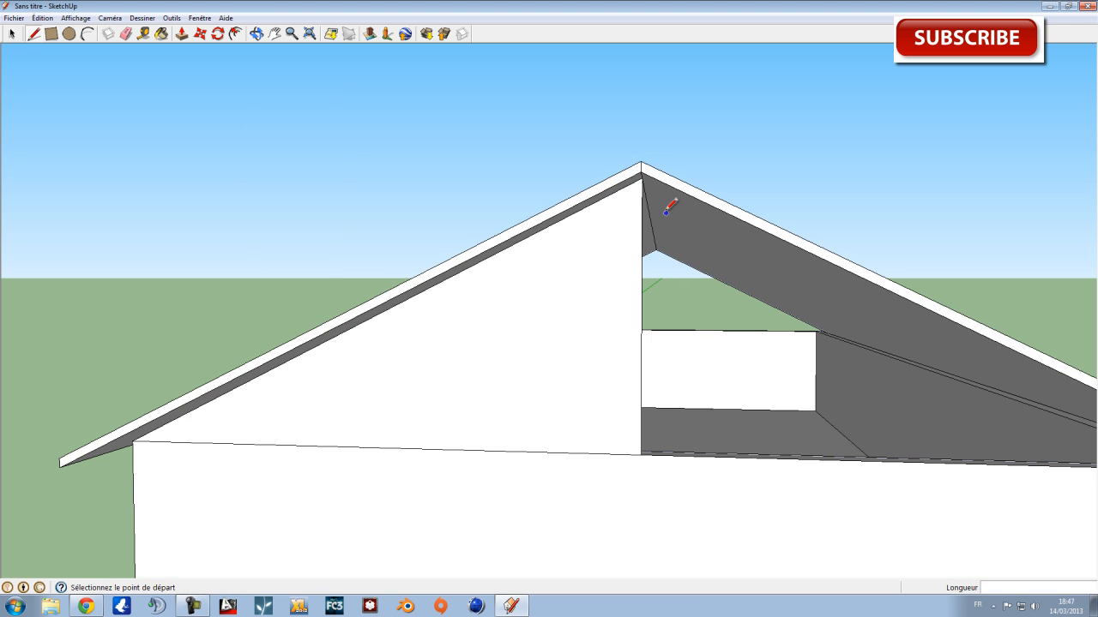
mouse_move(982, 402)
middle_mouse_down()
mouse_move(813, 328)
mouse_move(964, 366)
mouse_move(728, 309)
mouse_move(737, 312)
middle_mouse_up()
left_click(881, 345)
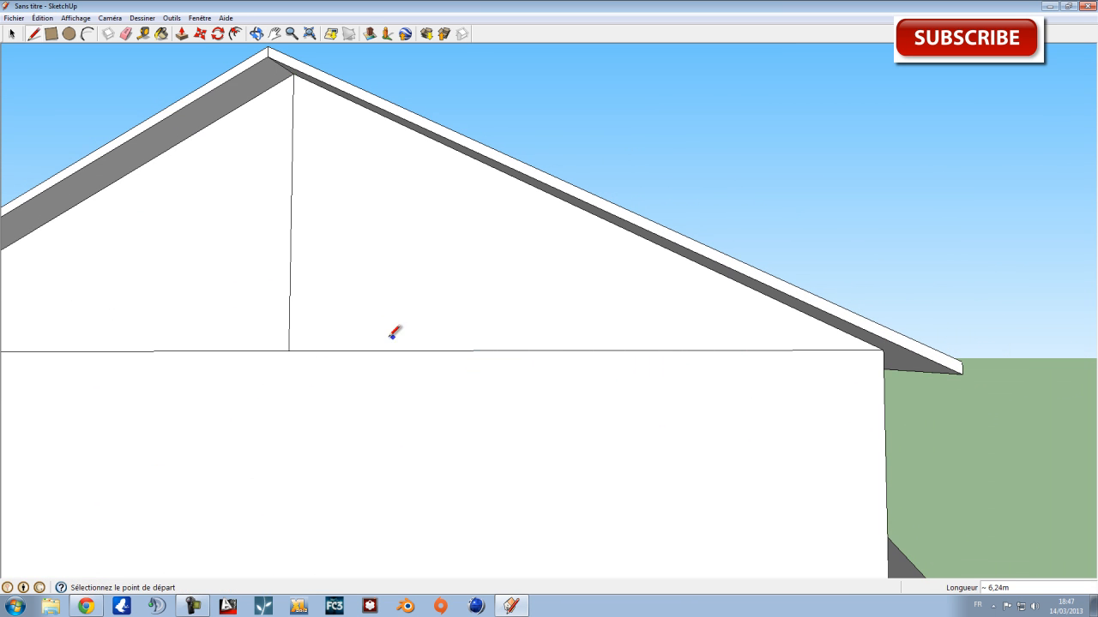
Fill the rear gable with a vertical line about 2.8 m high from the wall's midpoint and sloping lines from the peak to both corners.
scroll(466, 318, "down", 4)
mouse_move(631, 325)
middle_mouse_down()
mouse_move(147, 319)
mouse_move(764, 409)
mouse_move(591, 412)
mouse_move(828, 400)
mouse_move(534, 385)
middle_mouse_up()
scroll(422, 326, "up", 3)
middle_click_drag(422, 325, 403, 335)
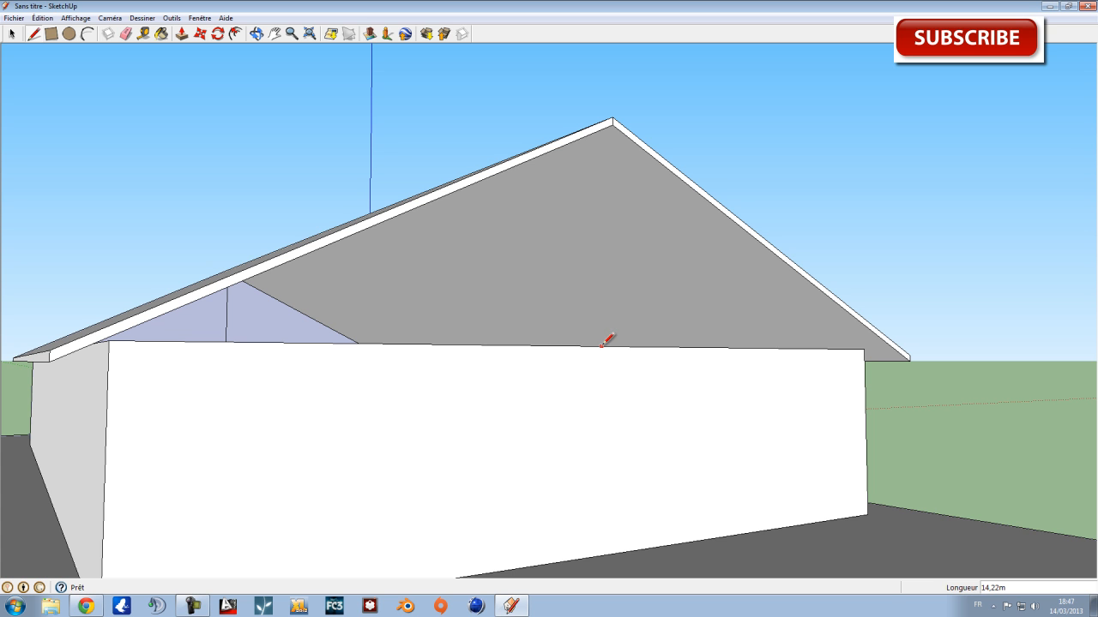
mouse_move(594, 133)
middle_mouse_down()
mouse_move(601, 216)
mouse_move(559, 138)
middle_mouse_up()
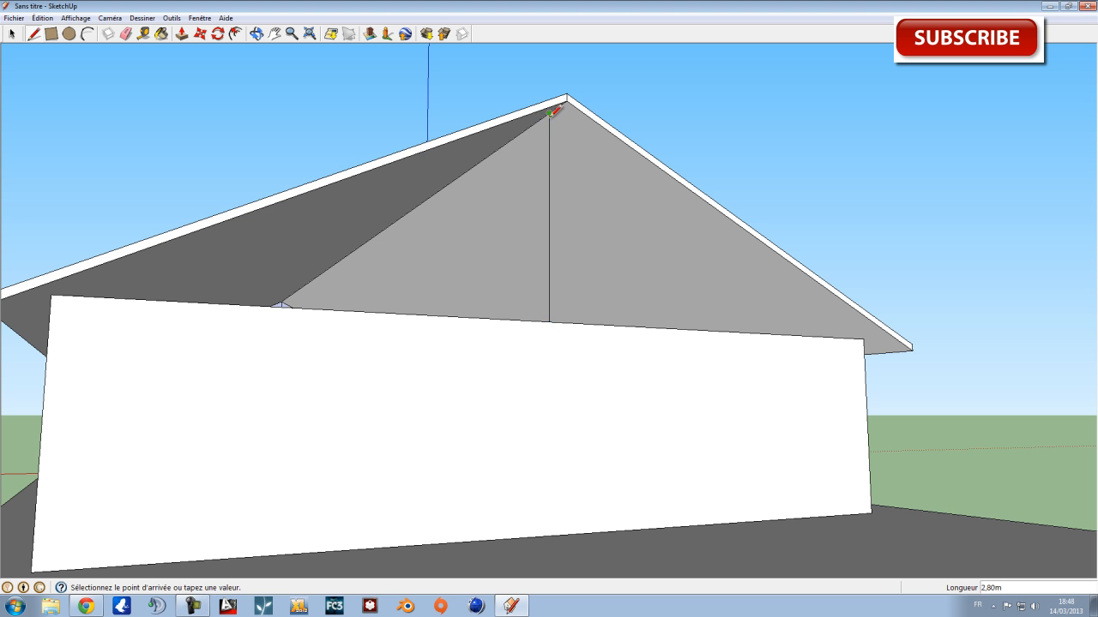
left_click(864, 337)
mouse_move(495, 151)
middle_mouse_down()
mouse_move(461, 269)
mouse_move(519, 212)
middle_mouse_up()
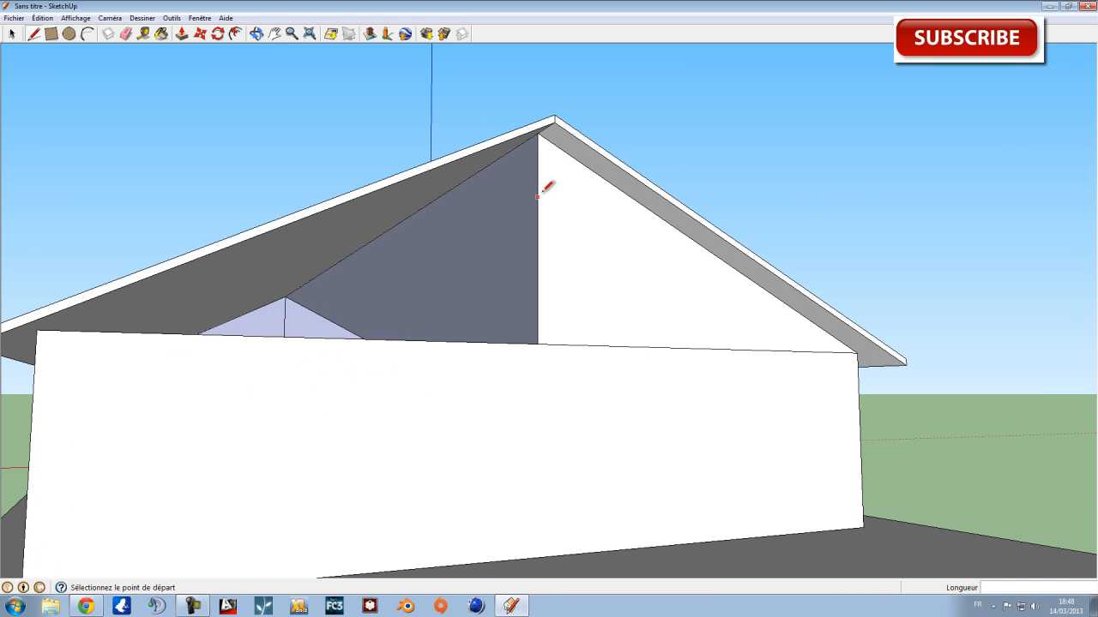
left_click(38, 332)
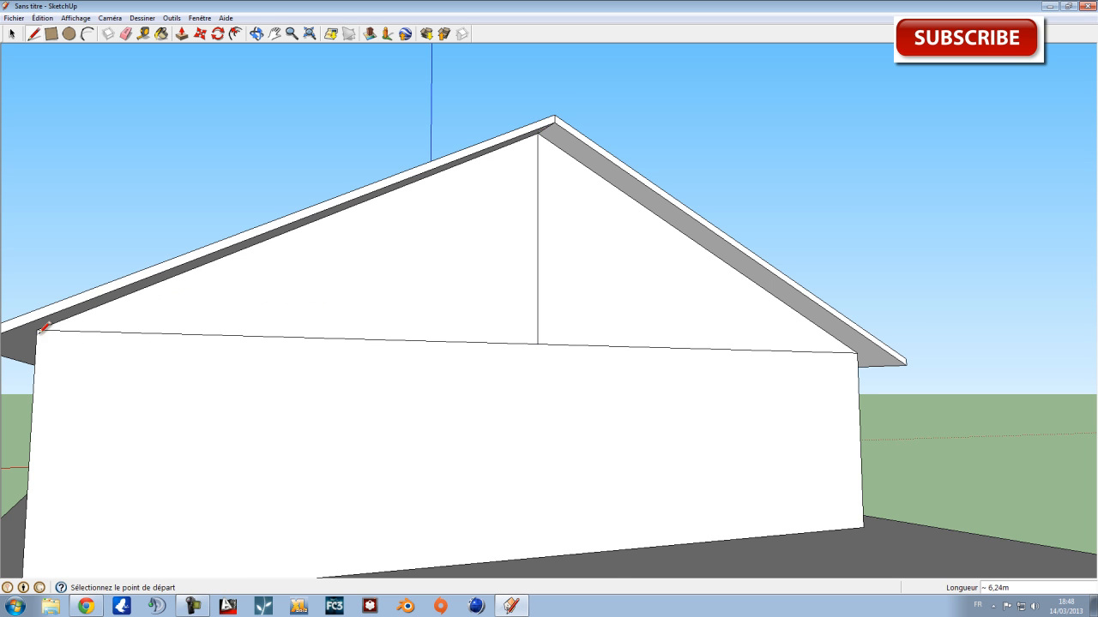
Erase the vertical centre line dividing the rear gable.
scroll(487, 365, "down", 5)
middle_click_drag(487, 367, 588, 421)
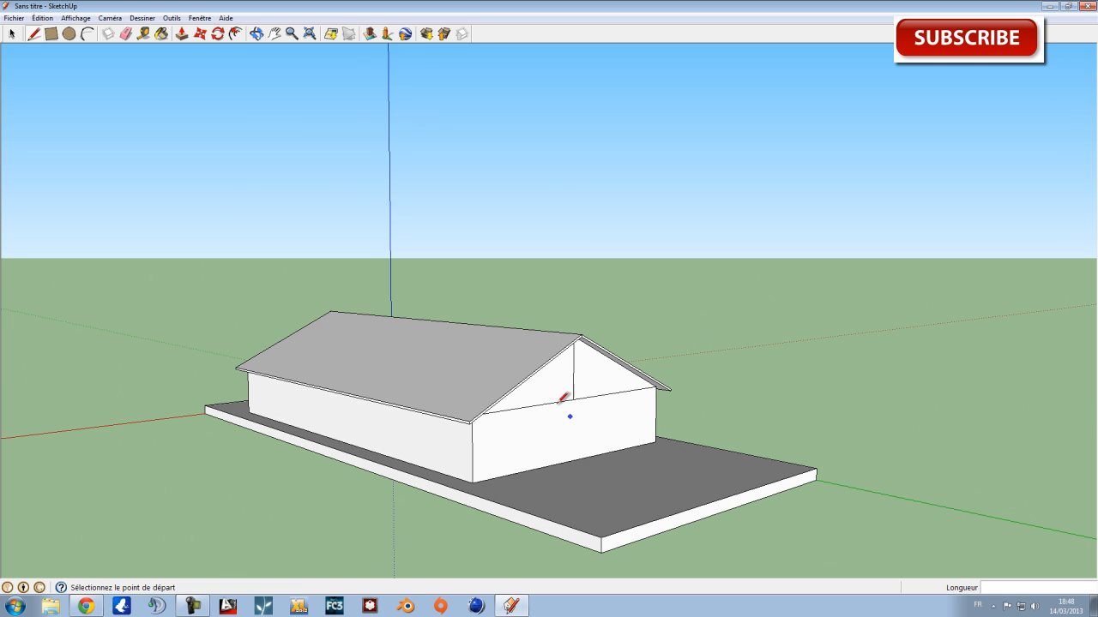
left_click(13, 35)
scroll(578, 324, "up", 2)
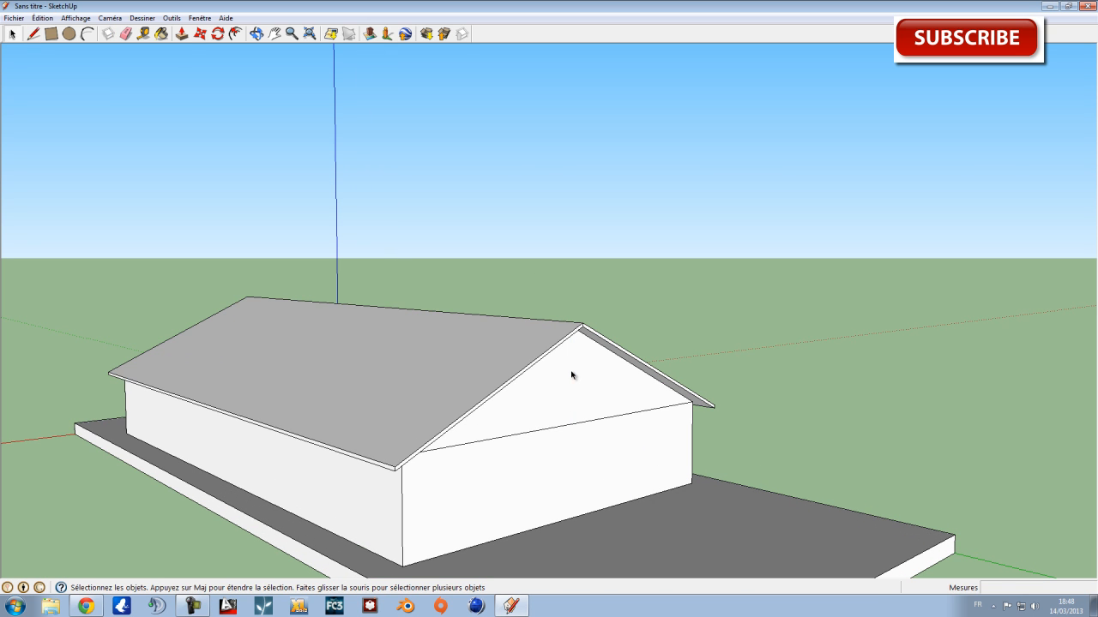
Try pulling the rear gable face outward under the roof overhang with Push/Pull.
left_click(182, 34)
left_click(560, 386)
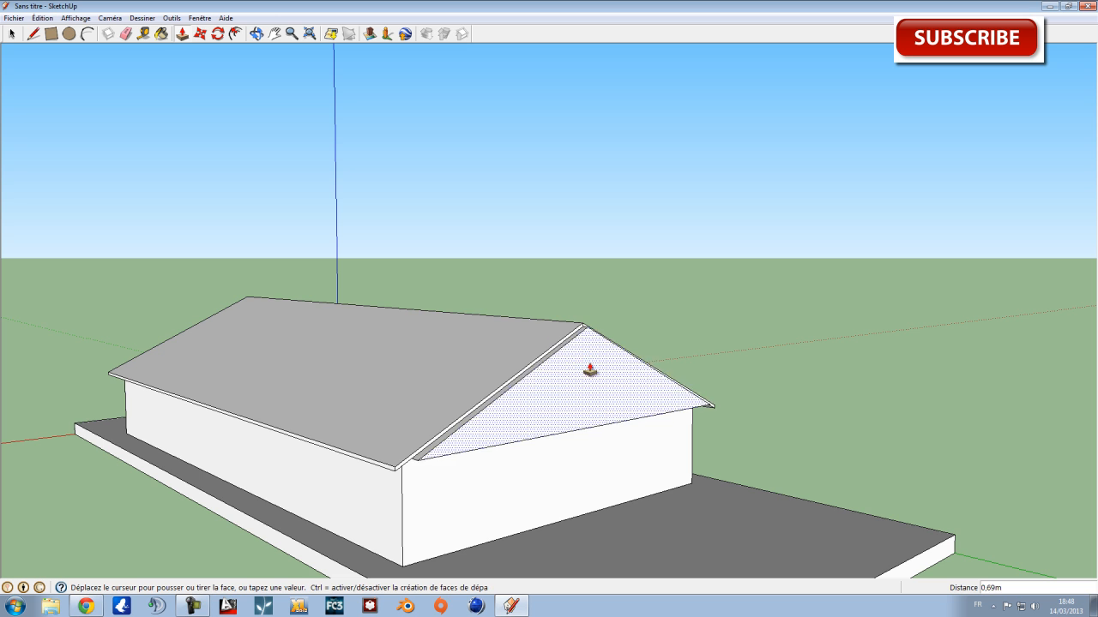
left_click(578, 369)
middle_click_drag(541, 380, 793, 351)
scroll(606, 414, "up", 4)
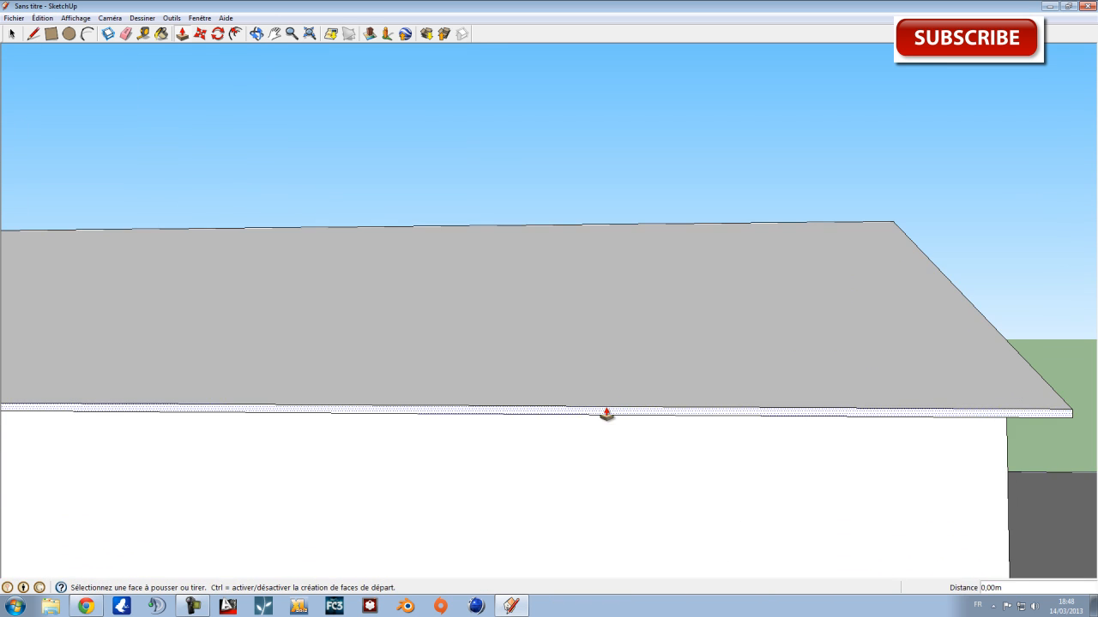
Try pushing the rear gable face inward by about 0.65 m with Push/Pull.
scroll(602, 416, "down", 4)
middle_click_drag(585, 362, 696, 443)
scroll(715, 434, "down", 4)
middle_click_drag(753, 412, 679, 394)
scroll(524, 372, "up", 4)
scroll(644, 437, "down", 3)
mouse_move(644, 437)
middle_mouse_down()
mouse_move(644, 410)
mouse_move(660, 425)
middle_mouse_up()
left_click(644, 422)
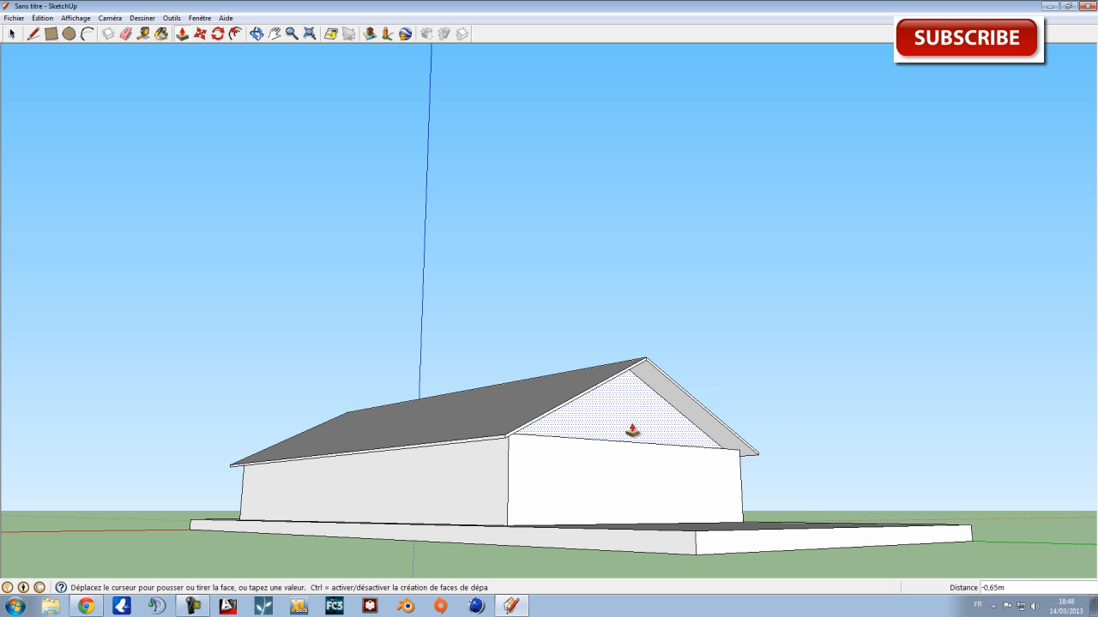
left_click(633, 431)
middle_click_drag(708, 428, 340, 442)
Erase the vertical and horizontal dividing lines on the front facade so the gable and wall form one face.
left_click(12, 33)
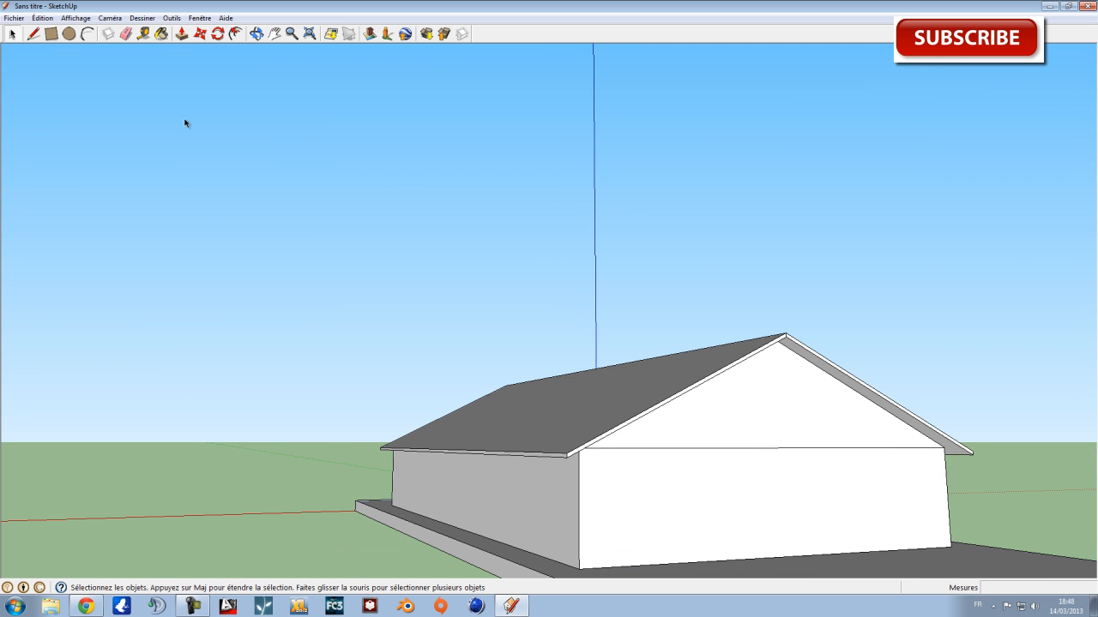
mouse_move(707, 452)
middle_mouse_down()
mouse_move(801, 475)
mouse_move(952, 482)
middle_mouse_up()
middle_click_drag(524, 486, 729, 470)
middle_click_drag(421, 460, 665, 460)
scroll(665, 459, "up", 3)
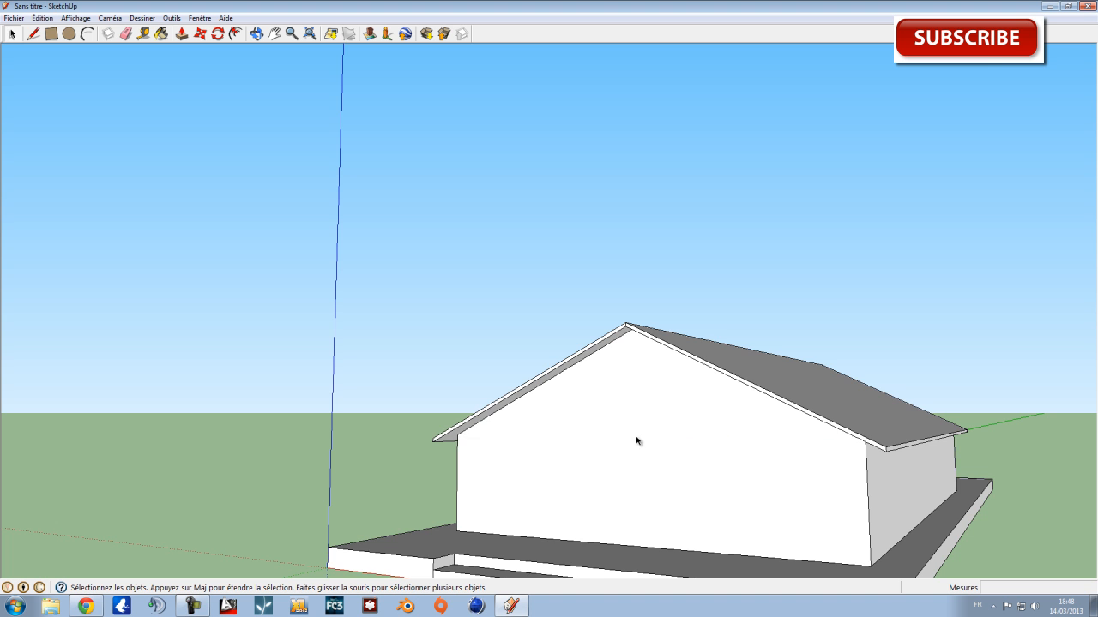
Place a horizontal guide across the front wall parallel to its base edge and set its height to 2.06 m.
scroll(637, 441, "down", 3)
middle_click_drag(637, 441, 566, 472)
middle_click_drag(566, 472, 617, 469)
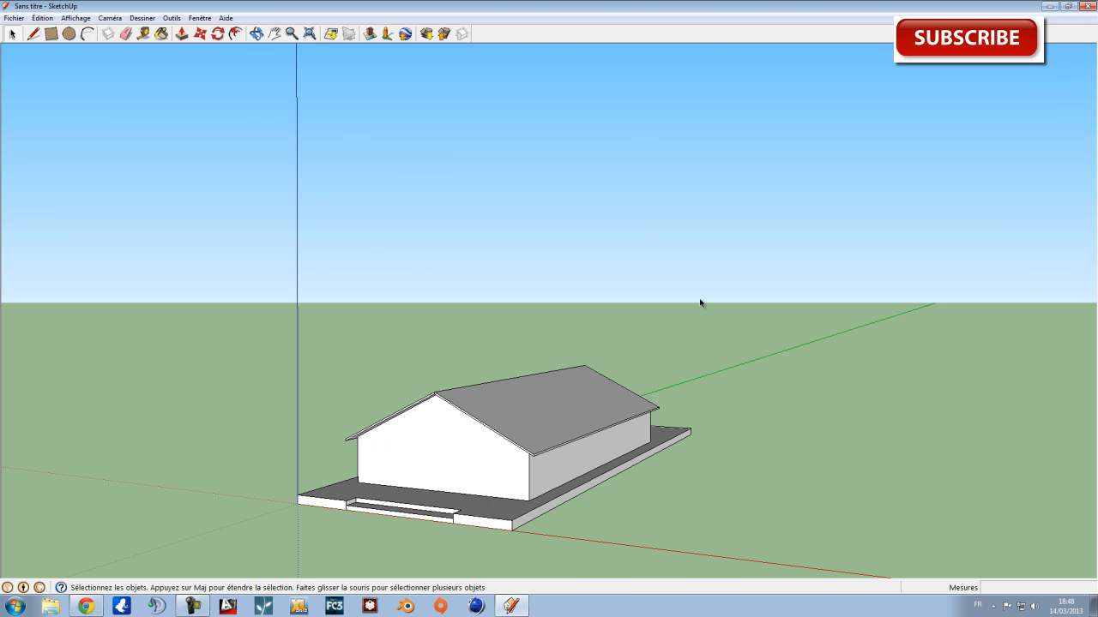
middle_click_drag(339, 361, 566, 415)
scroll(612, 382, "up", 4)
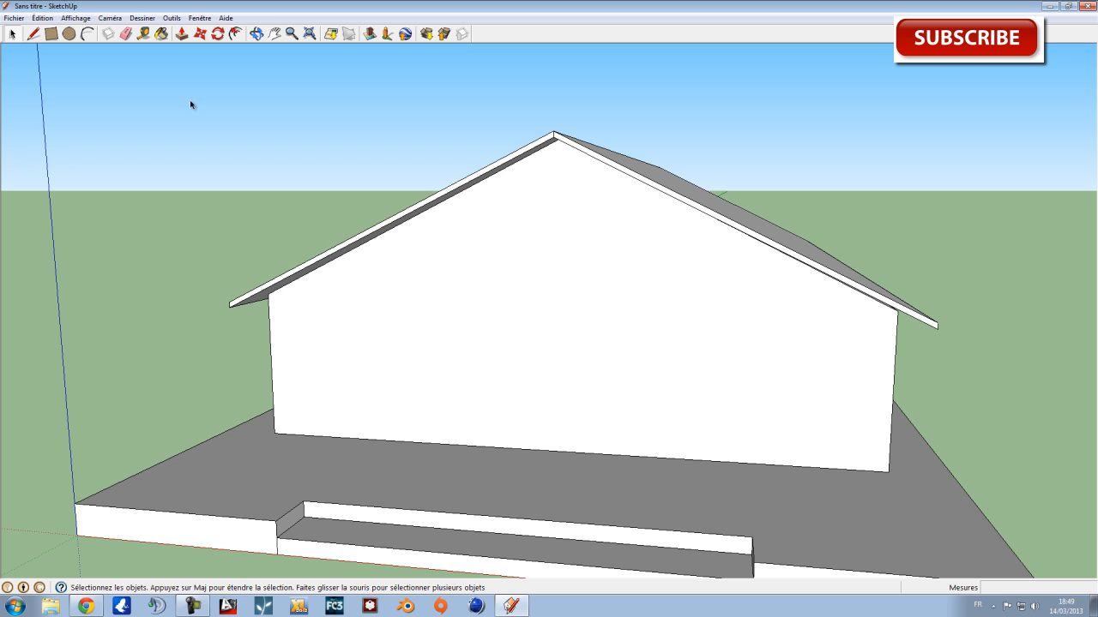
left_click(149, 37)
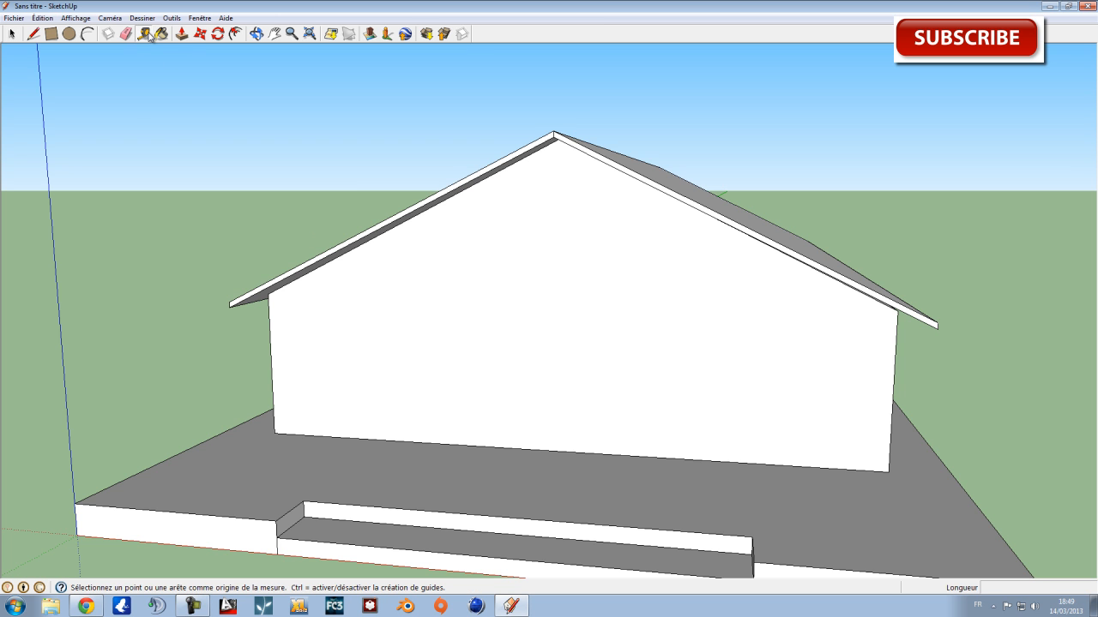
left_click(558, 450)
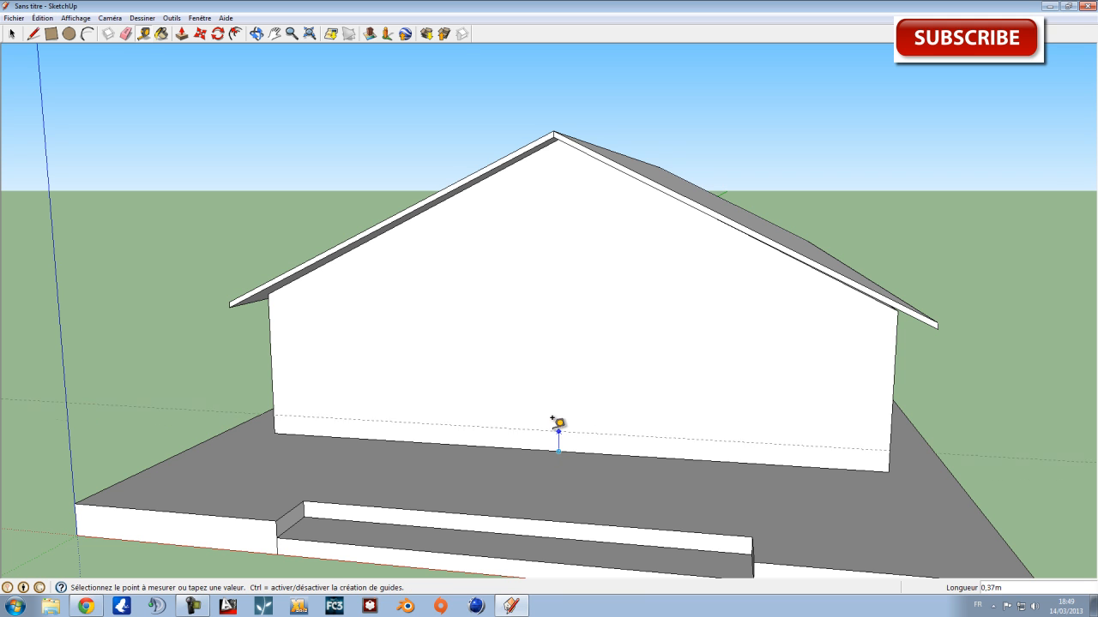
left_click(557, 343)
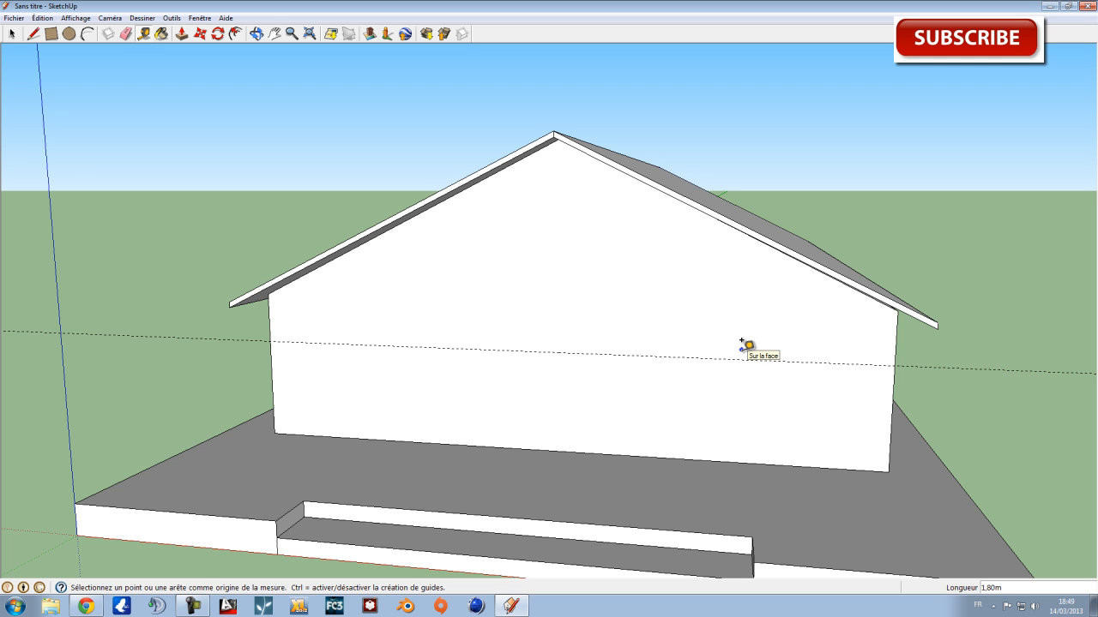
type("2,06")
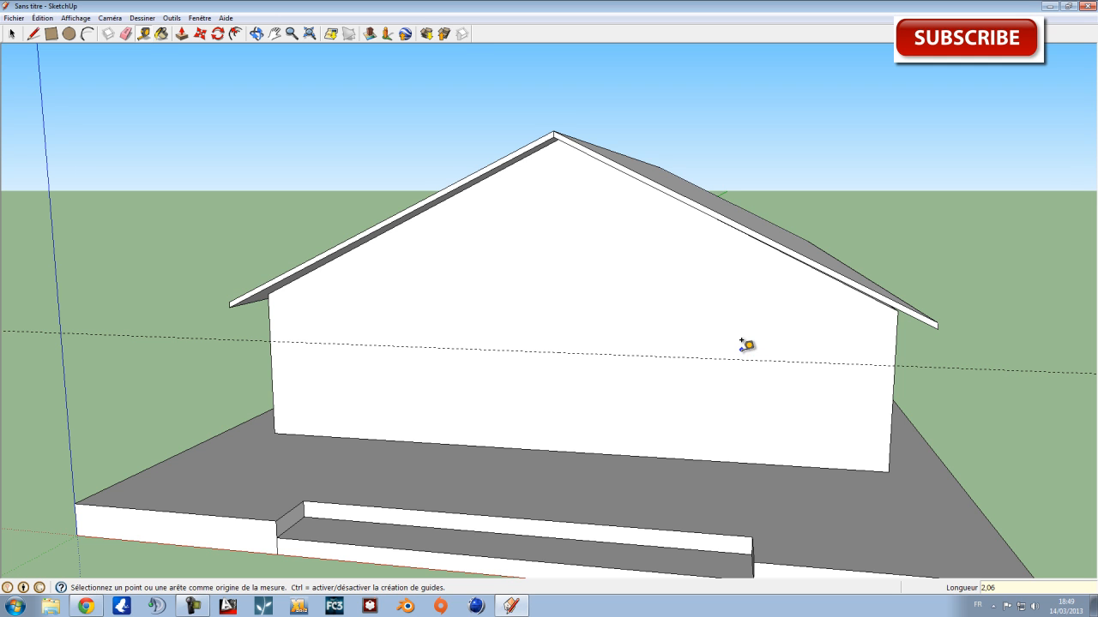